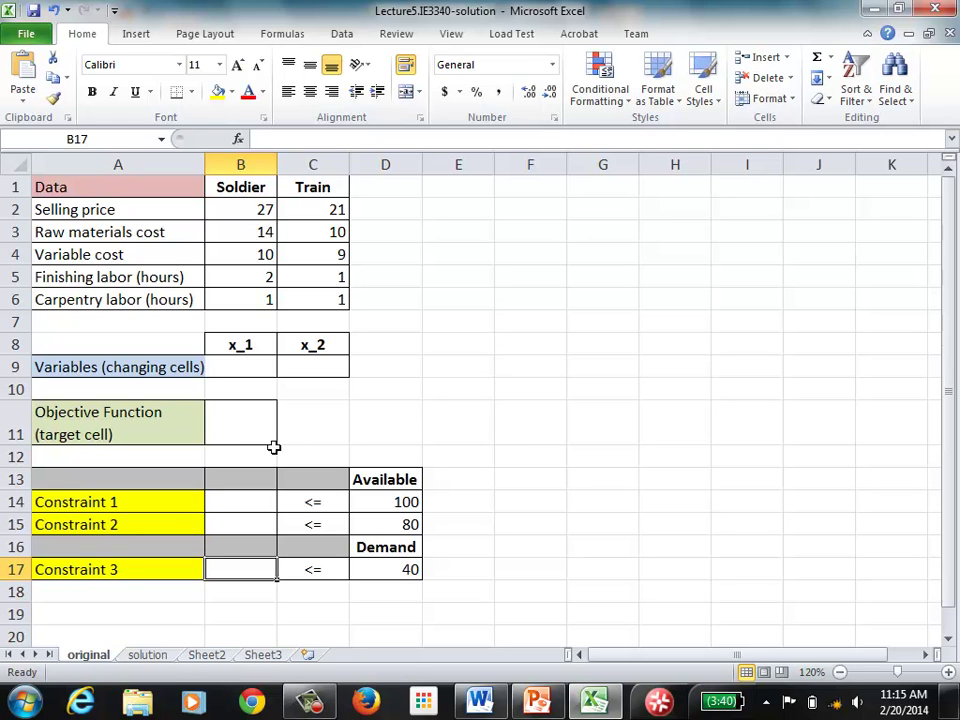
Step: Start the objective function formula in B11 with the soldier's unit profit, =(B2-B3-B4)
click(243, 436)
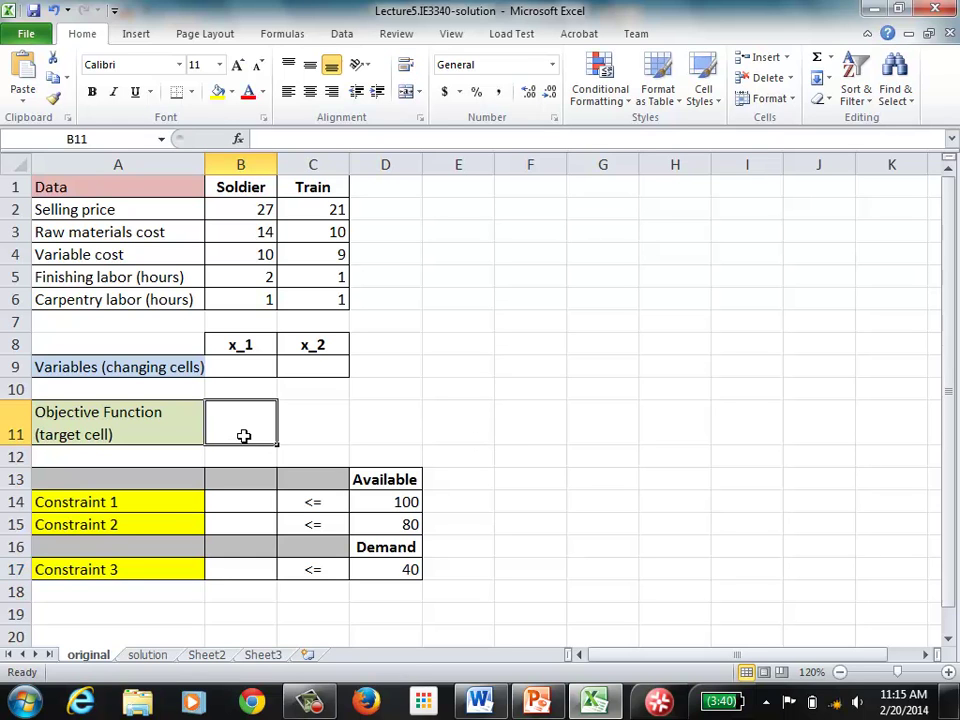
text(=)
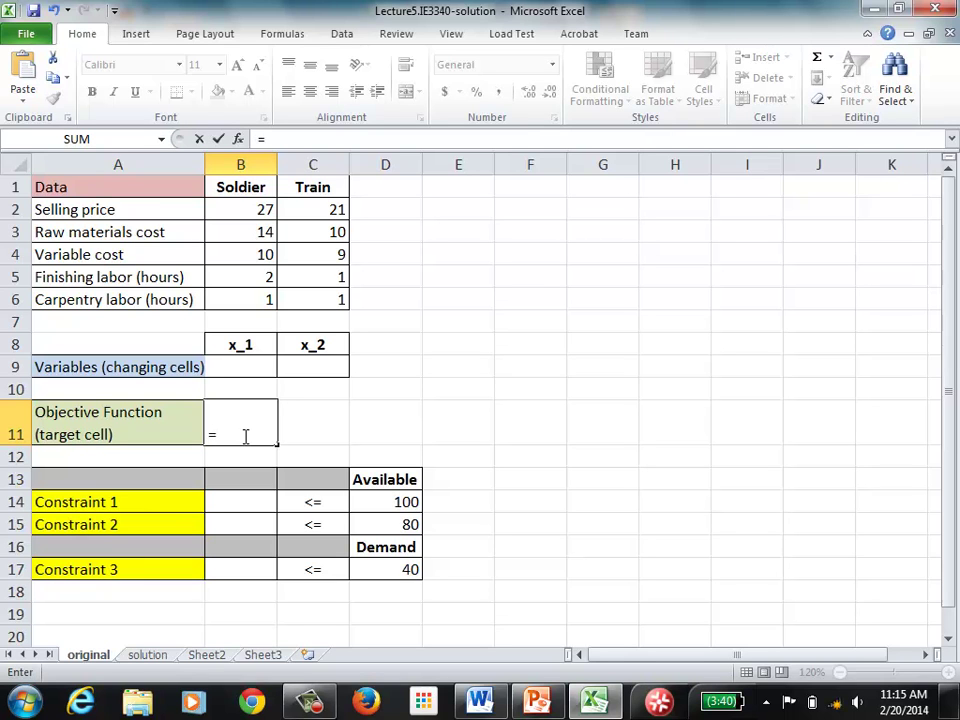
click(263, 211)
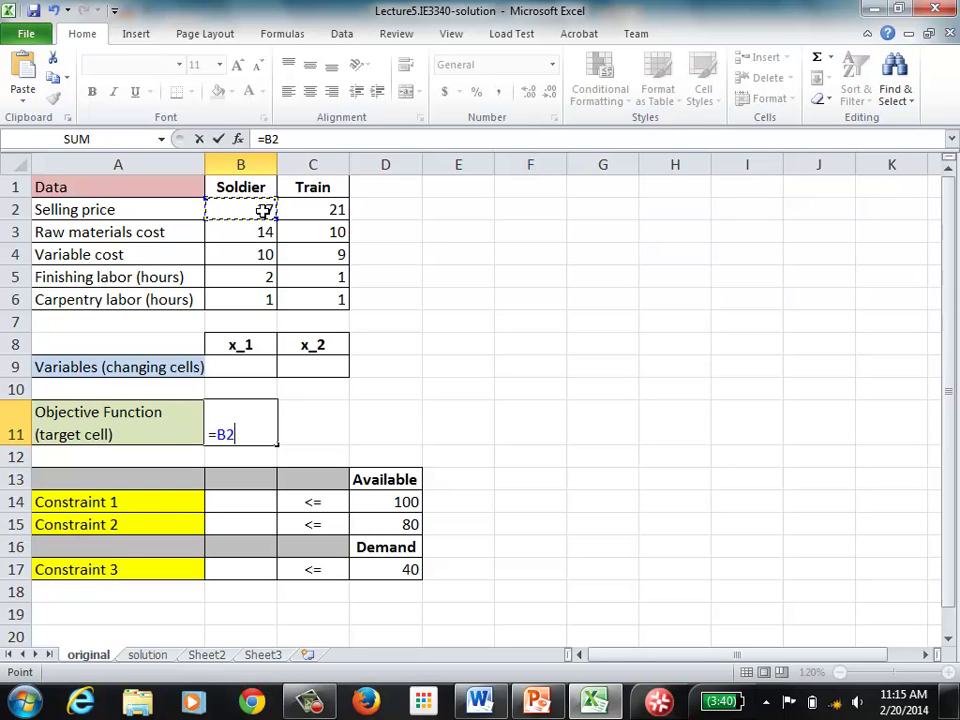
text(-)
click(263, 234)
text(-)
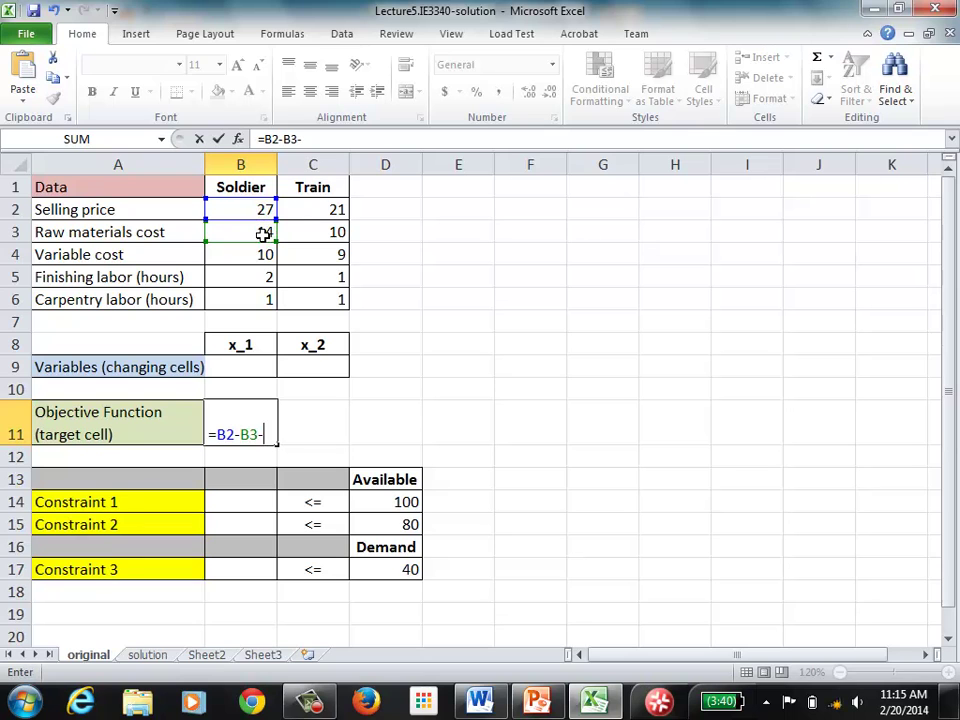
click(258, 255)
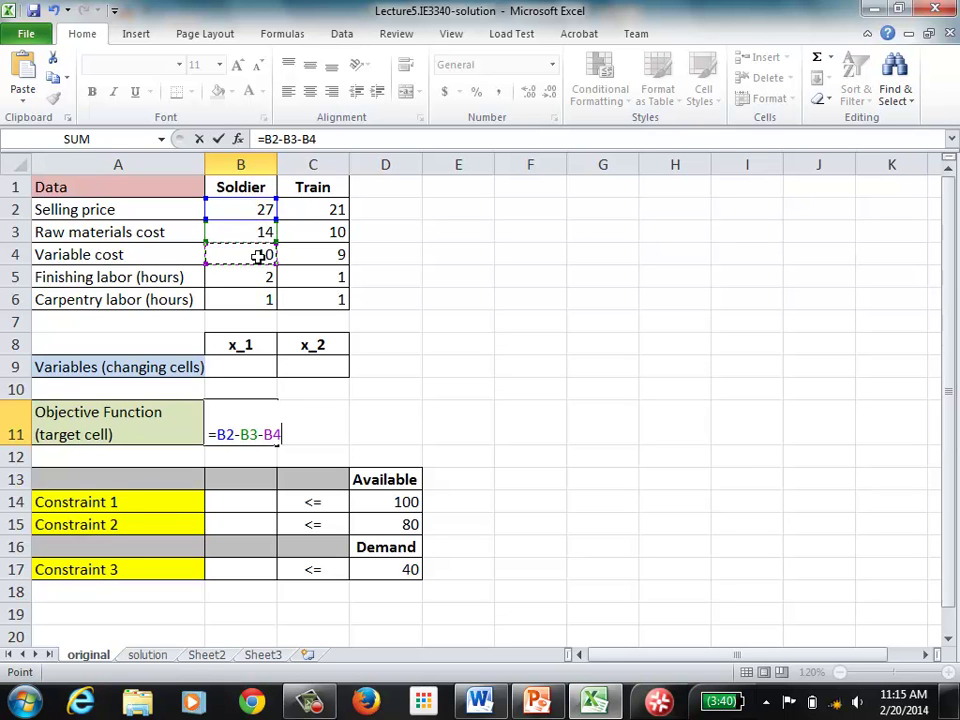
text())
click(217, 434)
text(()
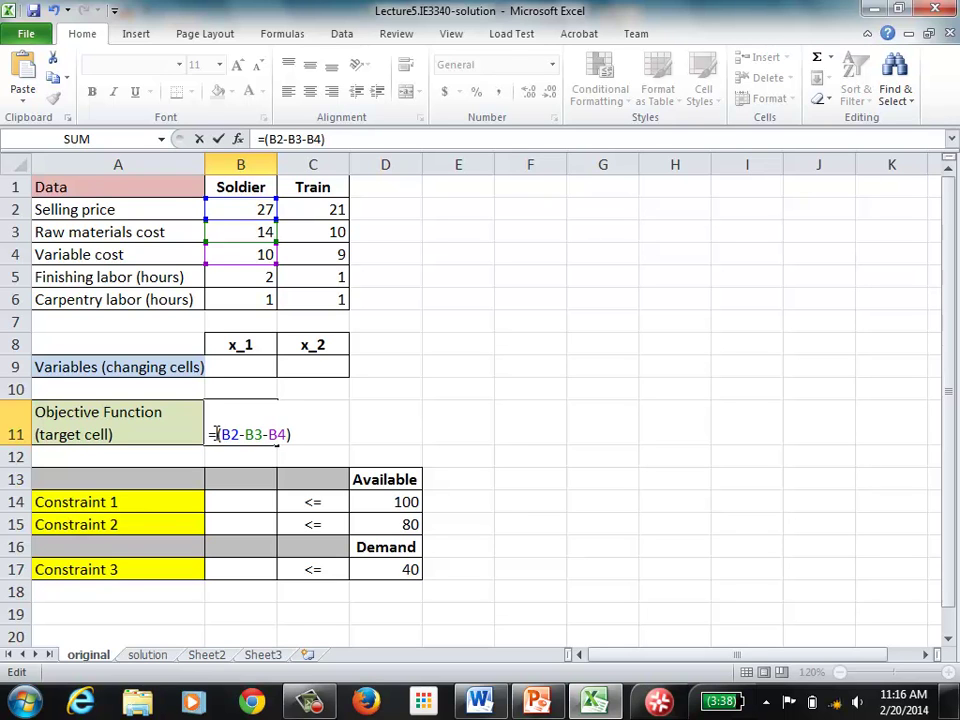
Step: Multiply the soldier's profit term in the B11 formula by the x_1 variable cell B9
text(*)
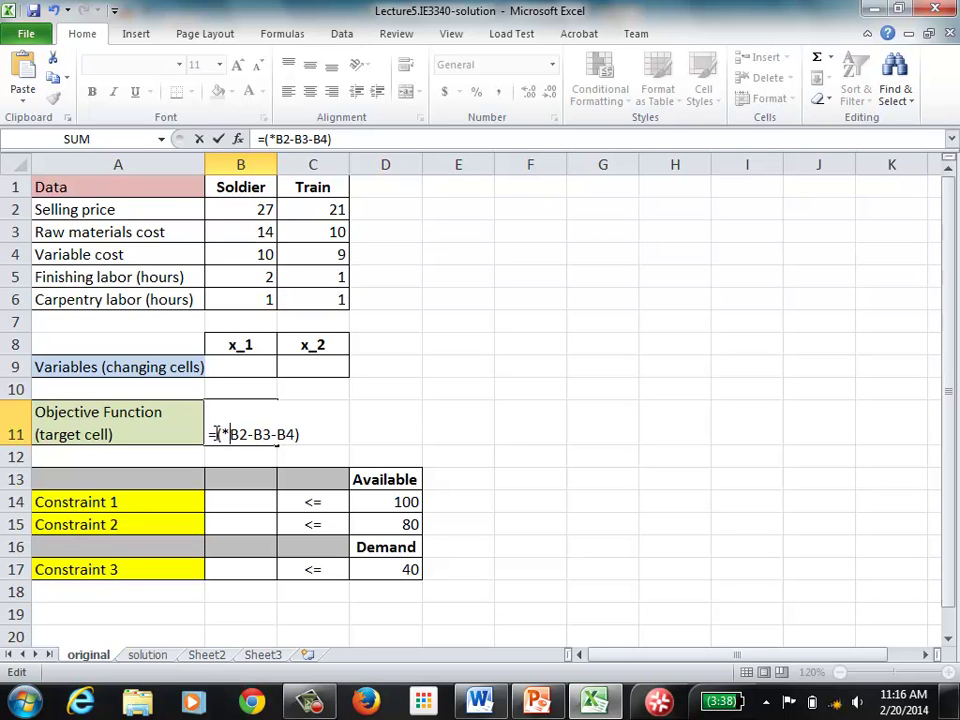
key(BackSpace)
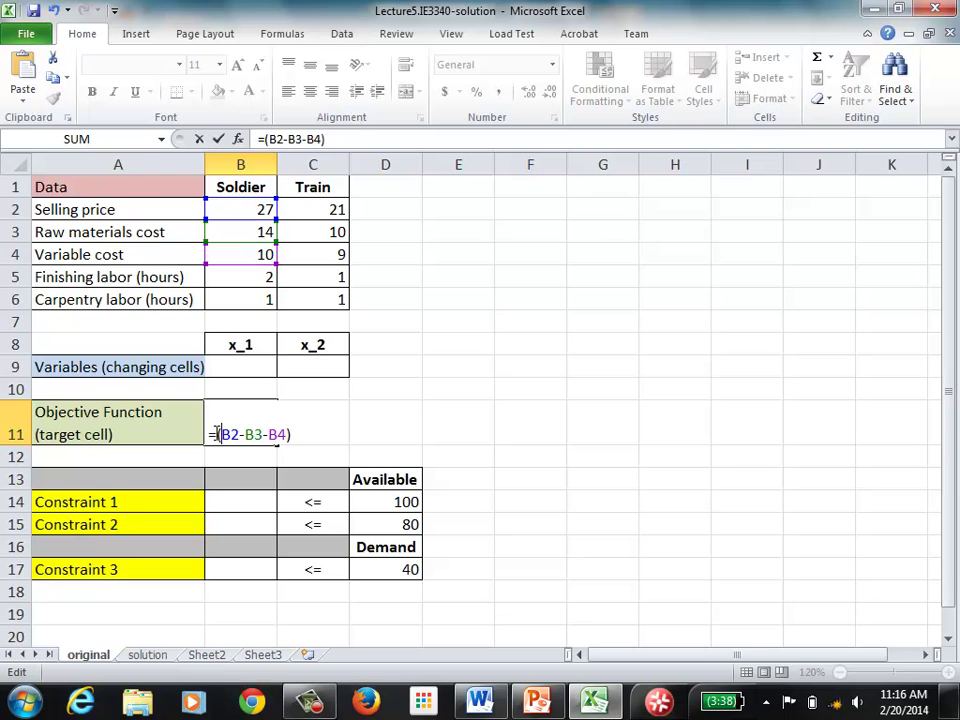
click(333, 139)
text(*)
click(250, 371)
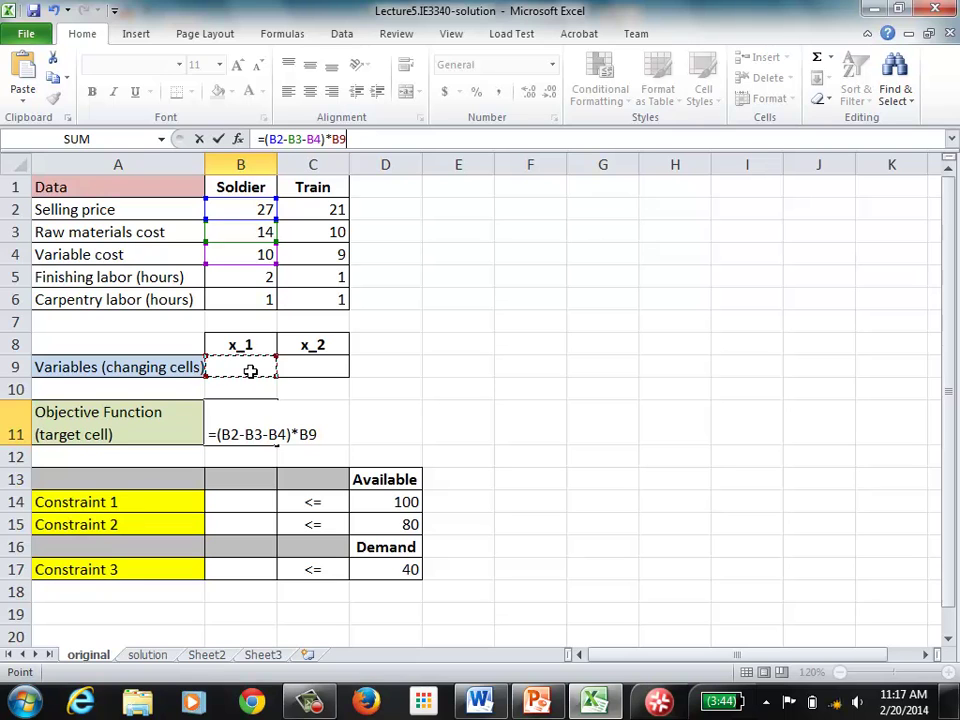
Step: Complete the B11 objective function by adding the train profit term +(C2-C3-C4)*C9
text(+()
click(329, 209)
text(-)
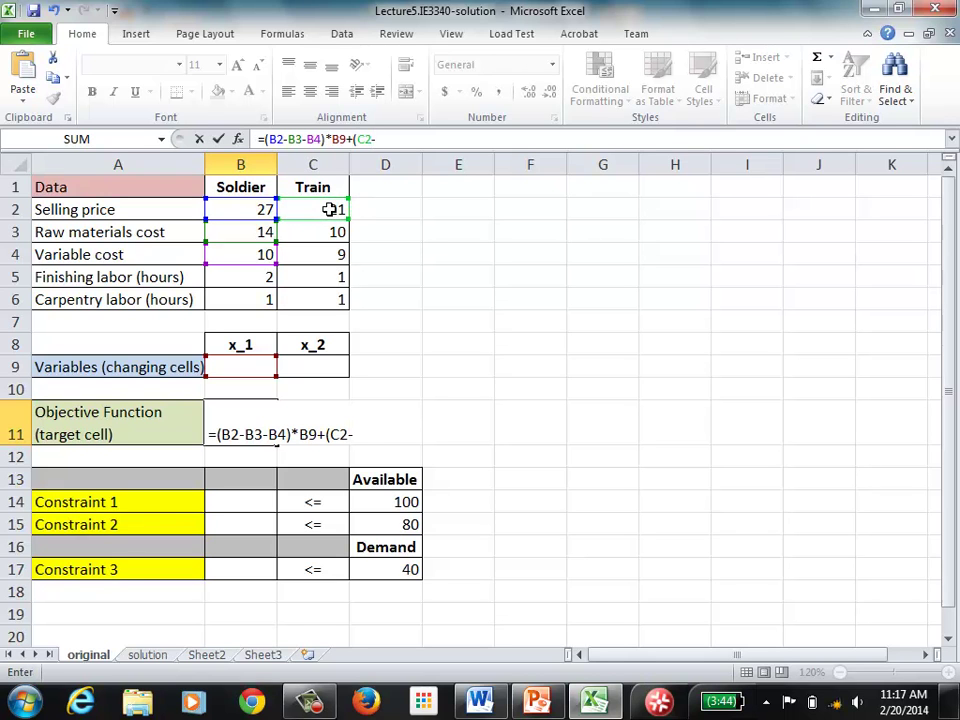
click(329, 232)
text(-)
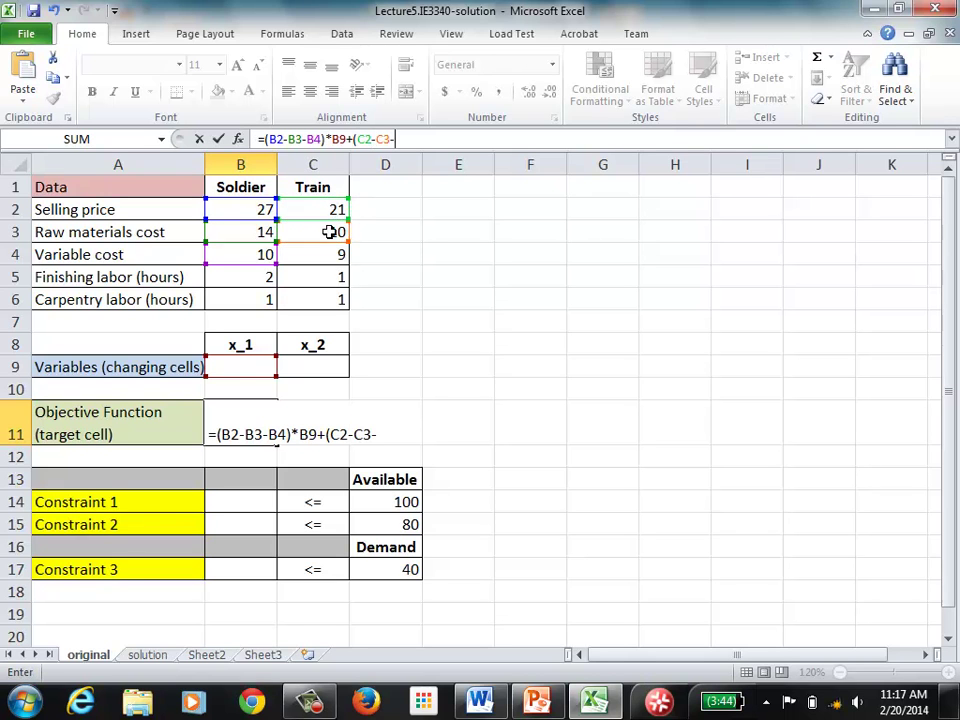
click(323, 254)
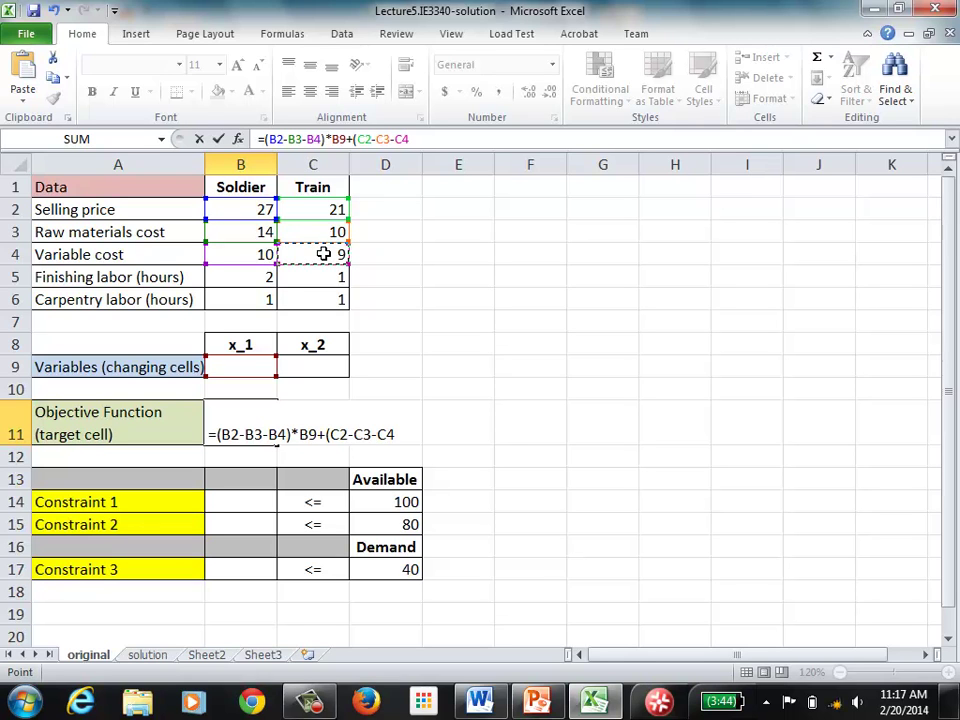
text()*)
click(308, 367)
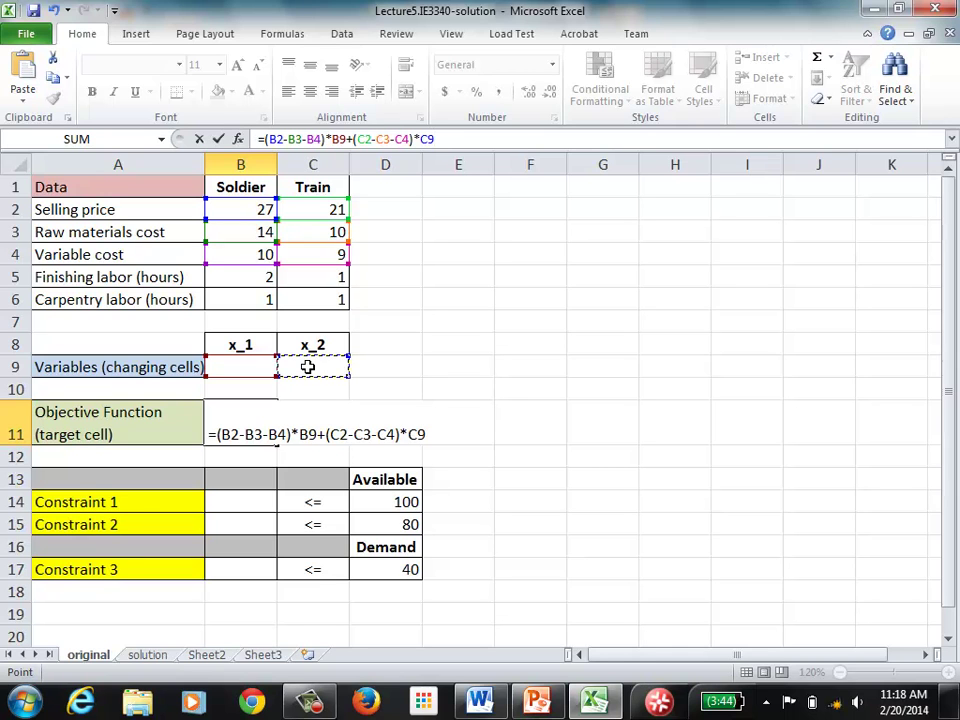
key(Return)
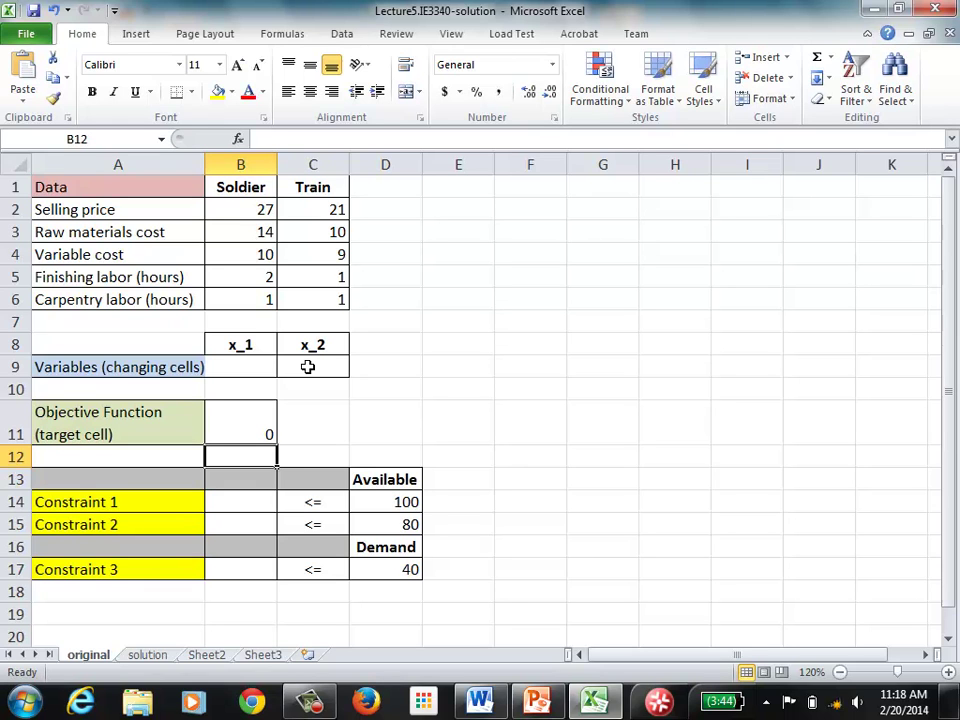
Step: Test the objective function with a trial value of 1 for x_1 in B9, and clear that value again
click(241, 366)
text(1)
key(Return)
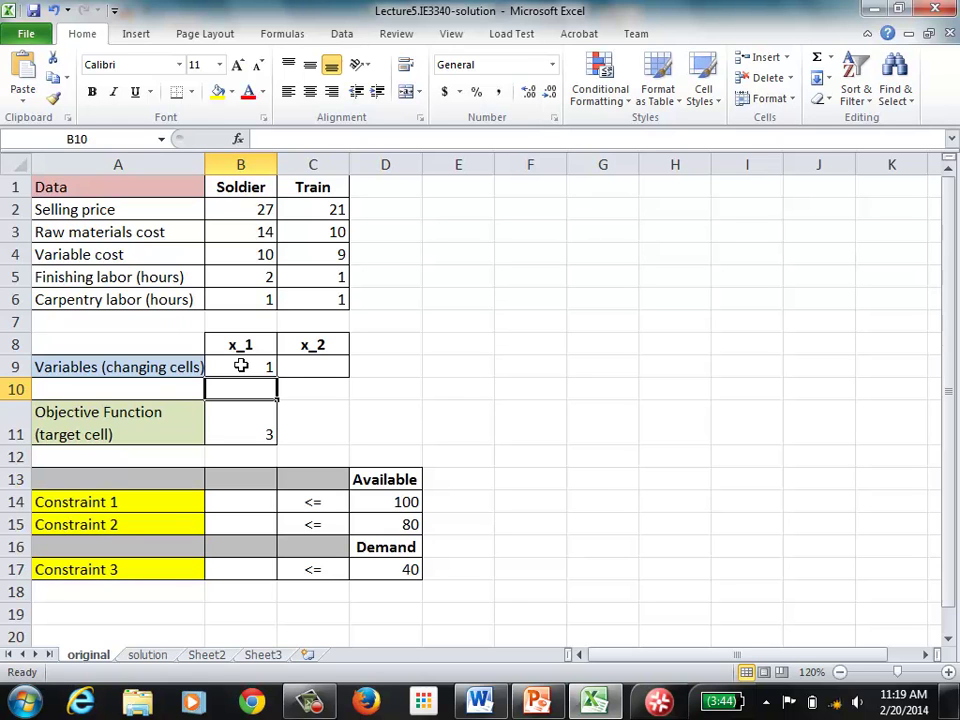
click(241, 366)
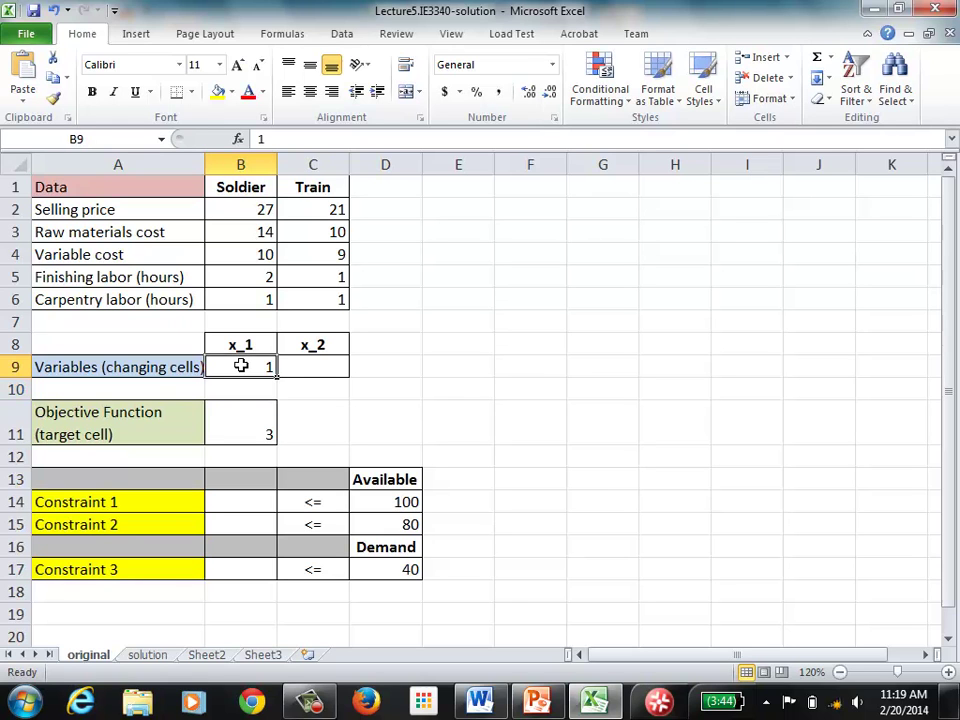
key(Delete)
Step: Switch to PowerPoint and review the Solver Solution slides on setting up the objective function and constraint 1 in slide show view
click(550, 705)
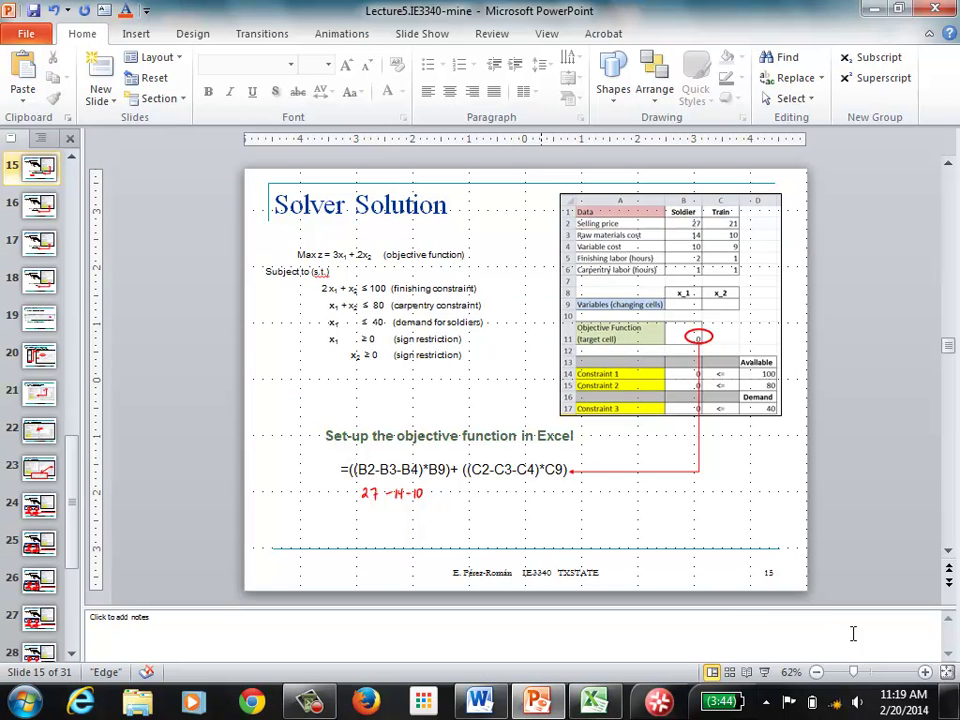
click(764, 672)
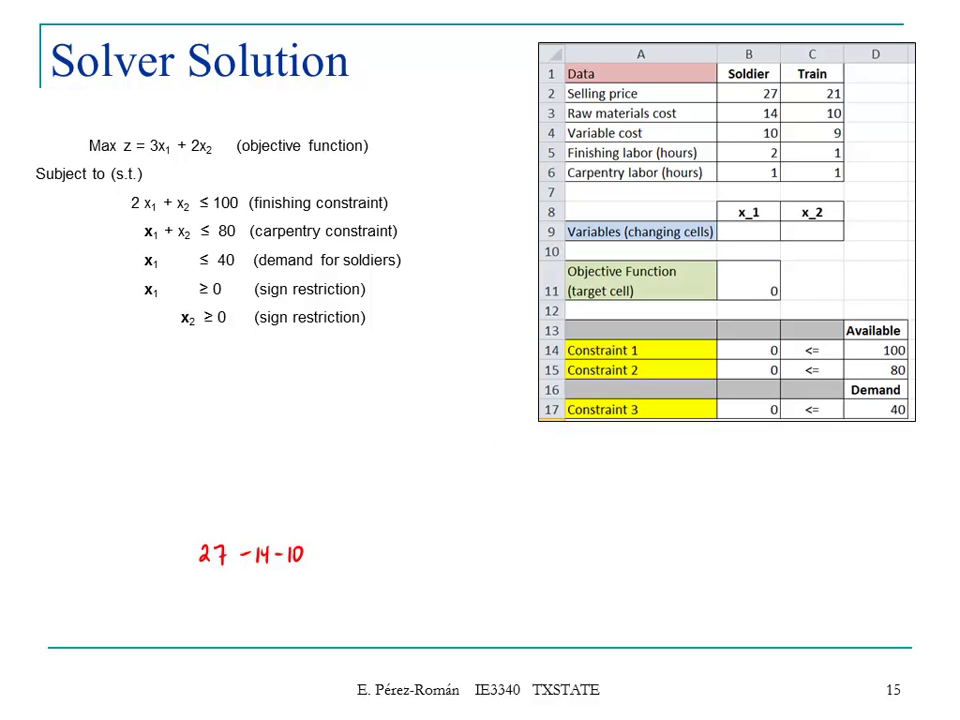
key(Right)
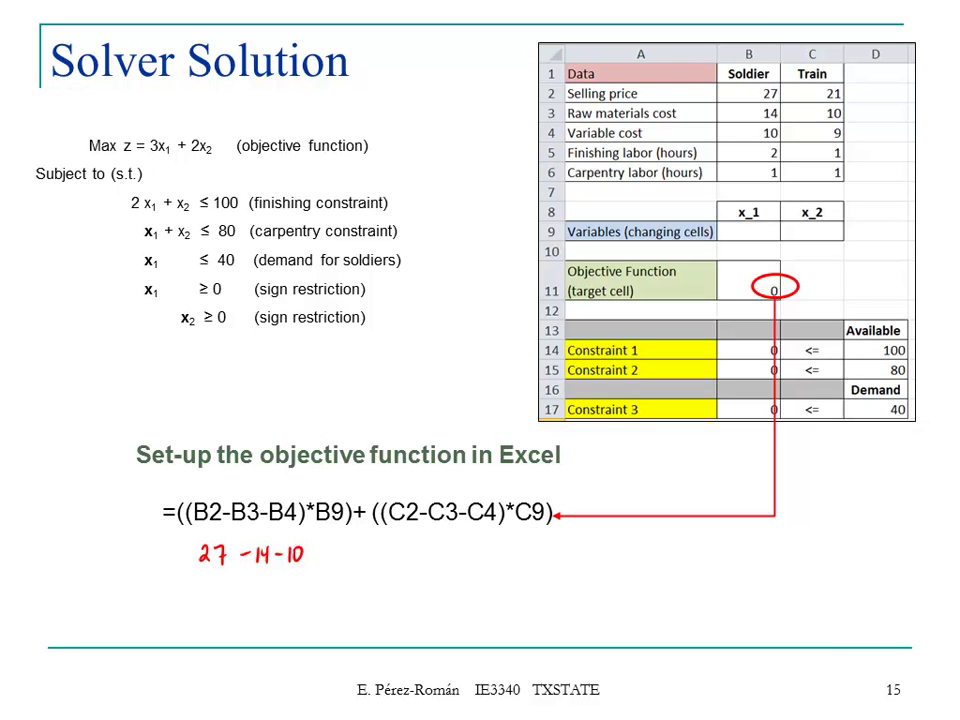
key(Right)
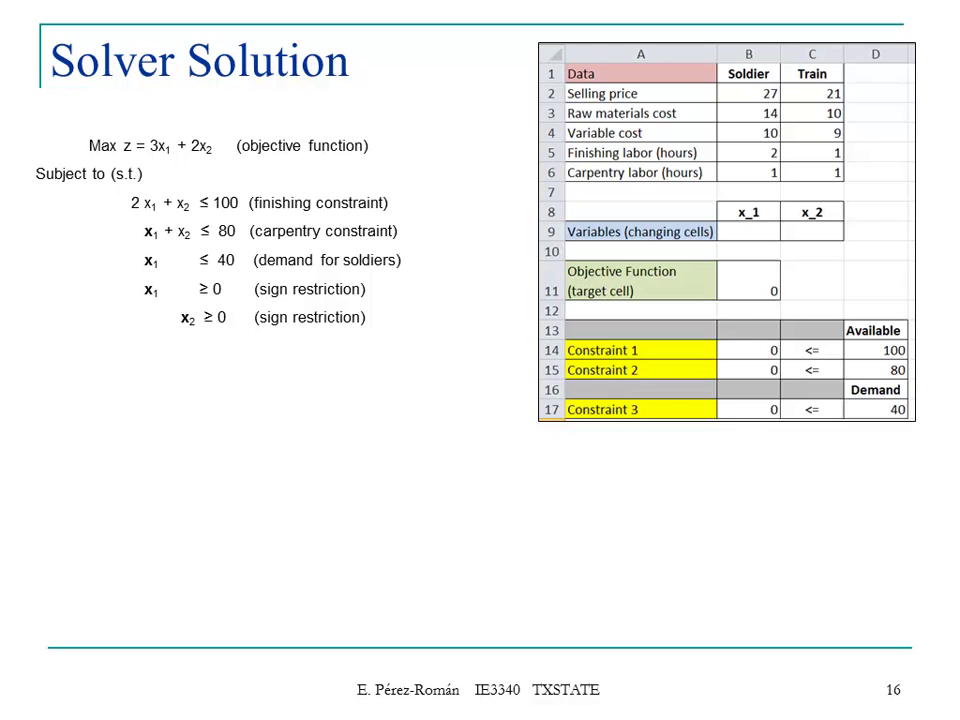
key(Right)
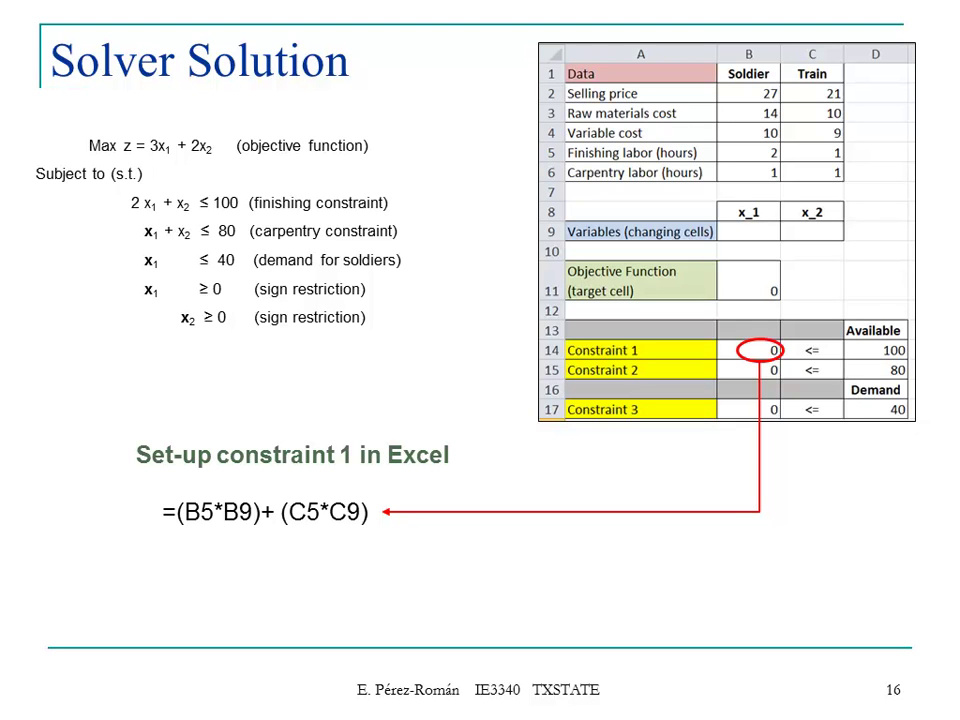
key(Escape)
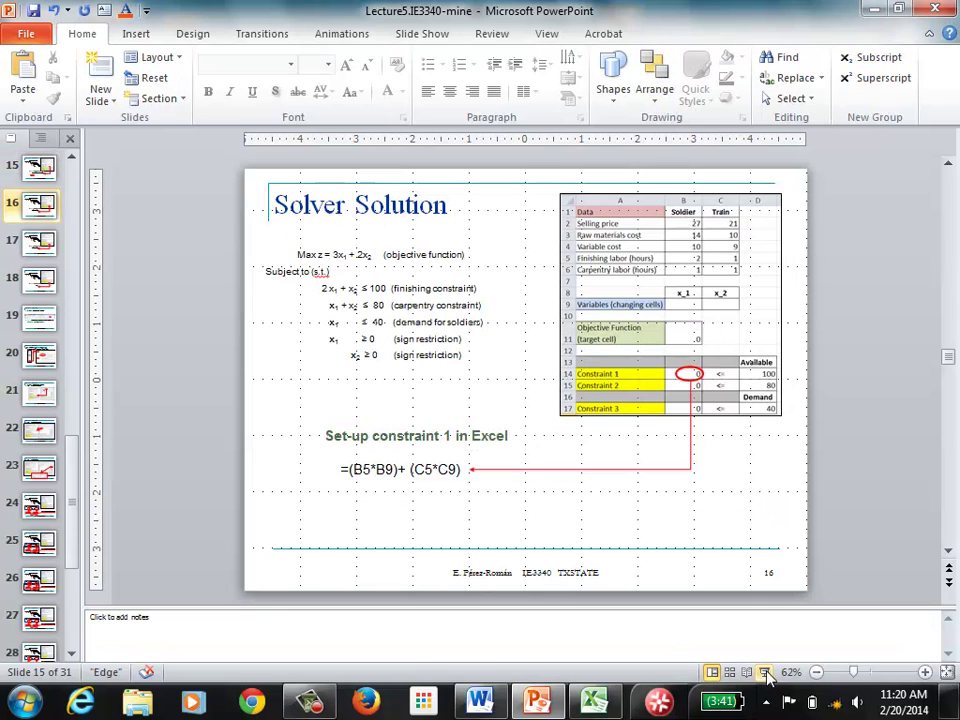
Step: Switch to Excel and enter the Constraint 1 formula =B5*B9+C5*C9 in B14
click(594, 703)
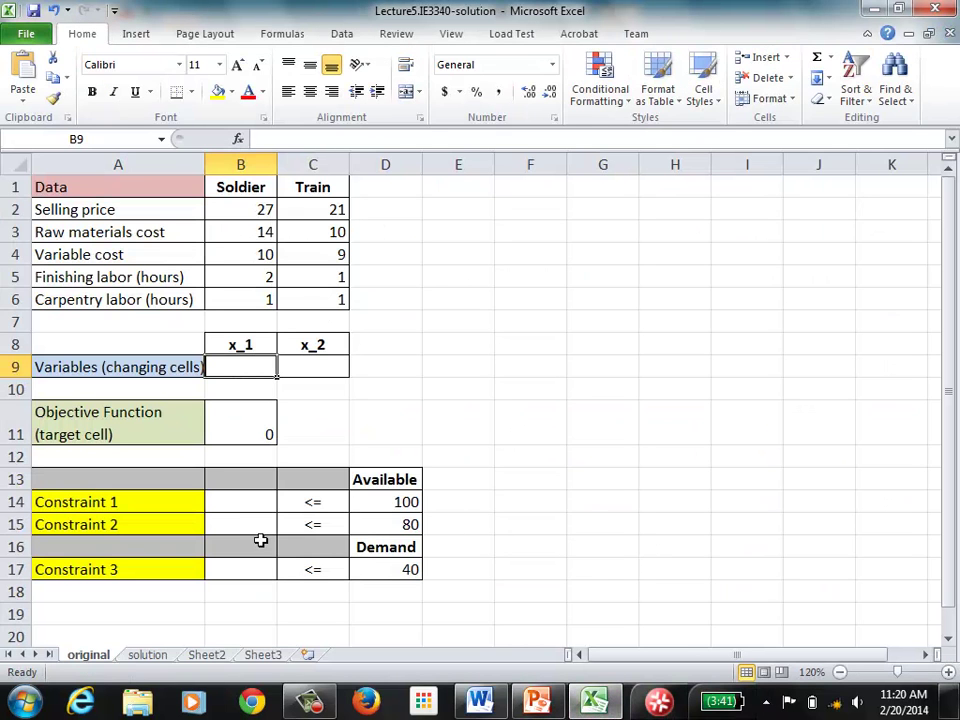
click(242, 505)
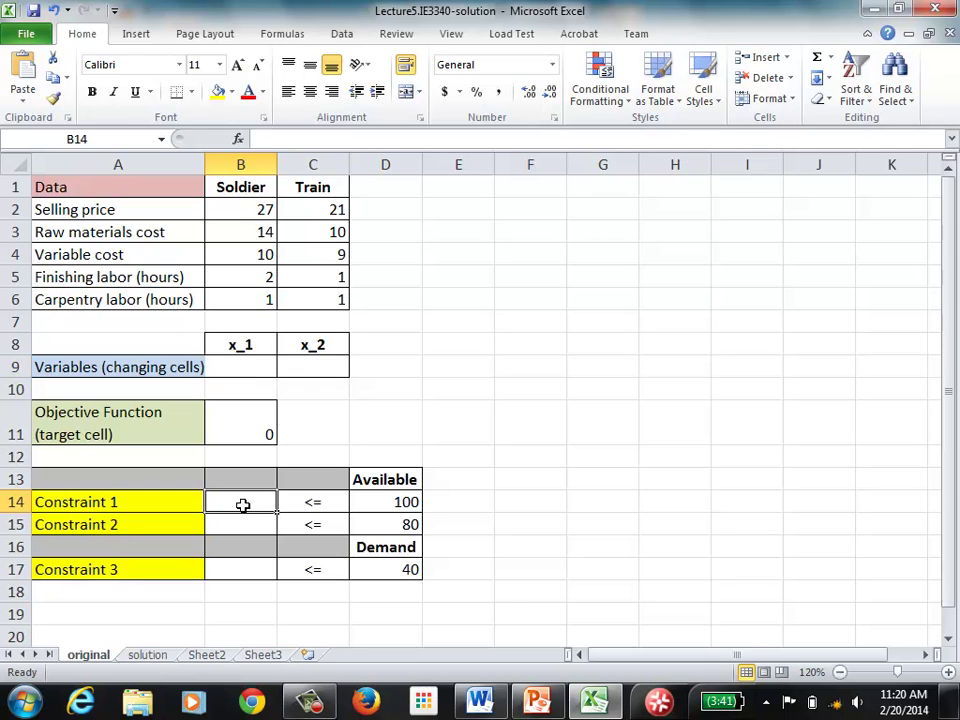
text(=)
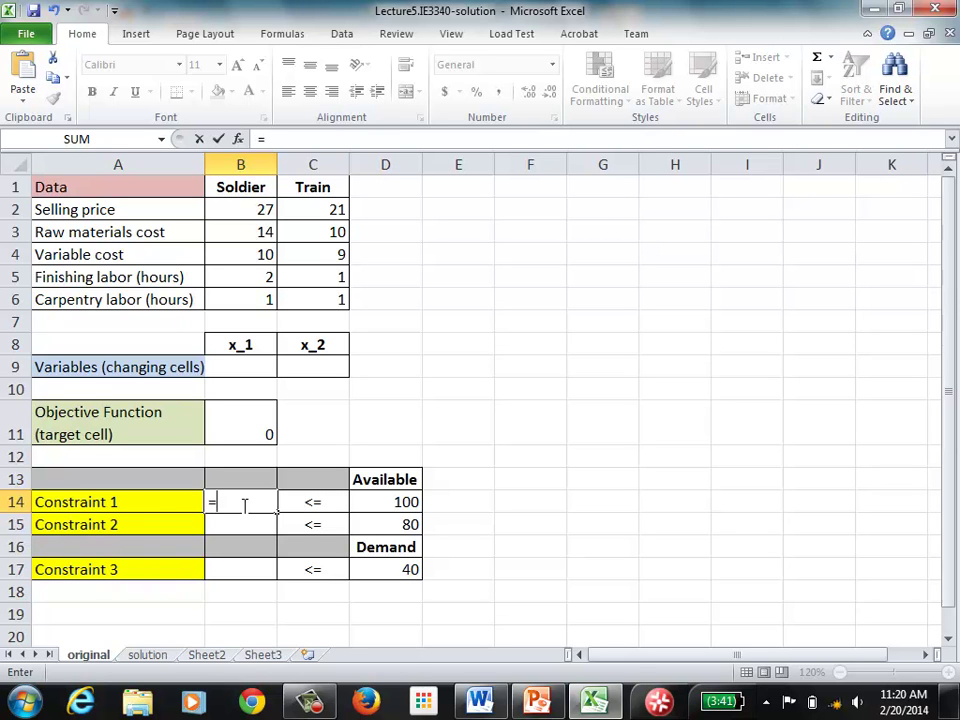
click(258, 280)
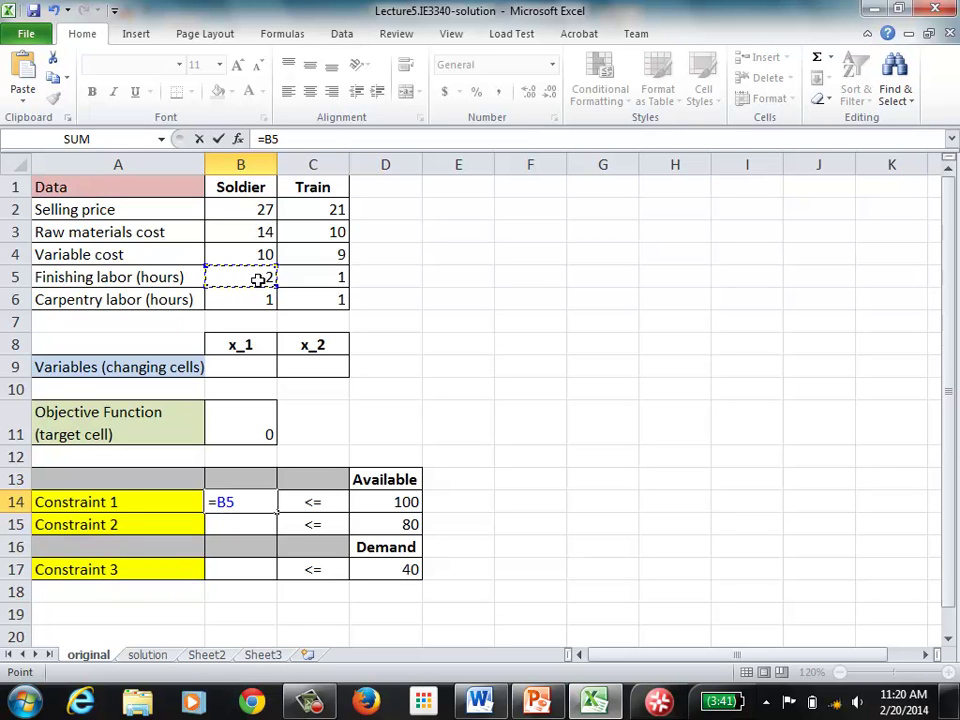
text(*)
click(226, 367)
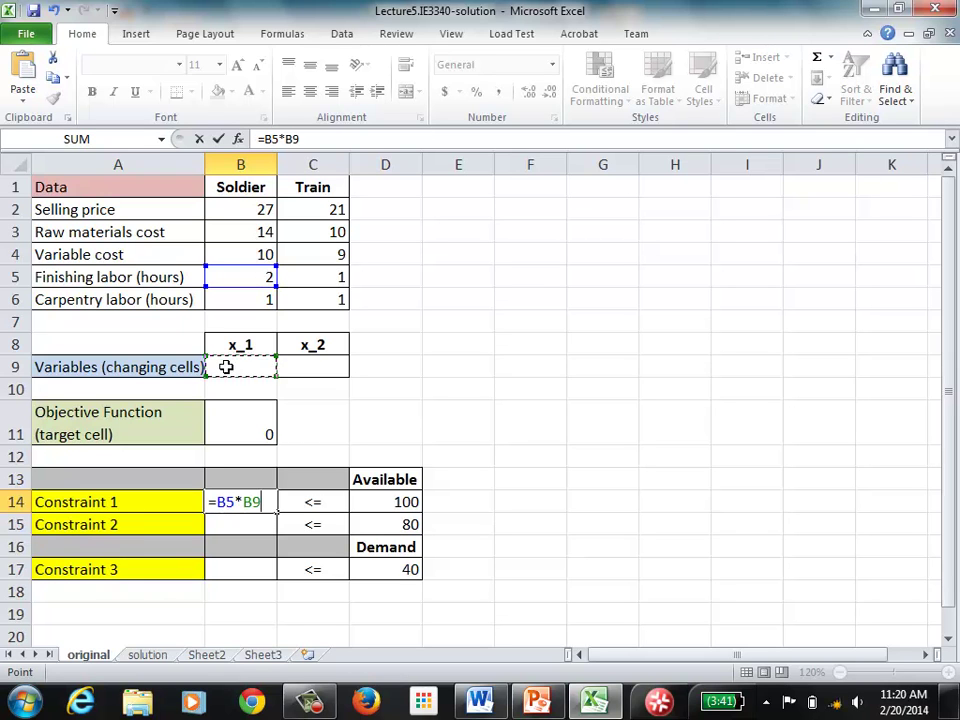
text(+)
click(328, 272)
text(*)
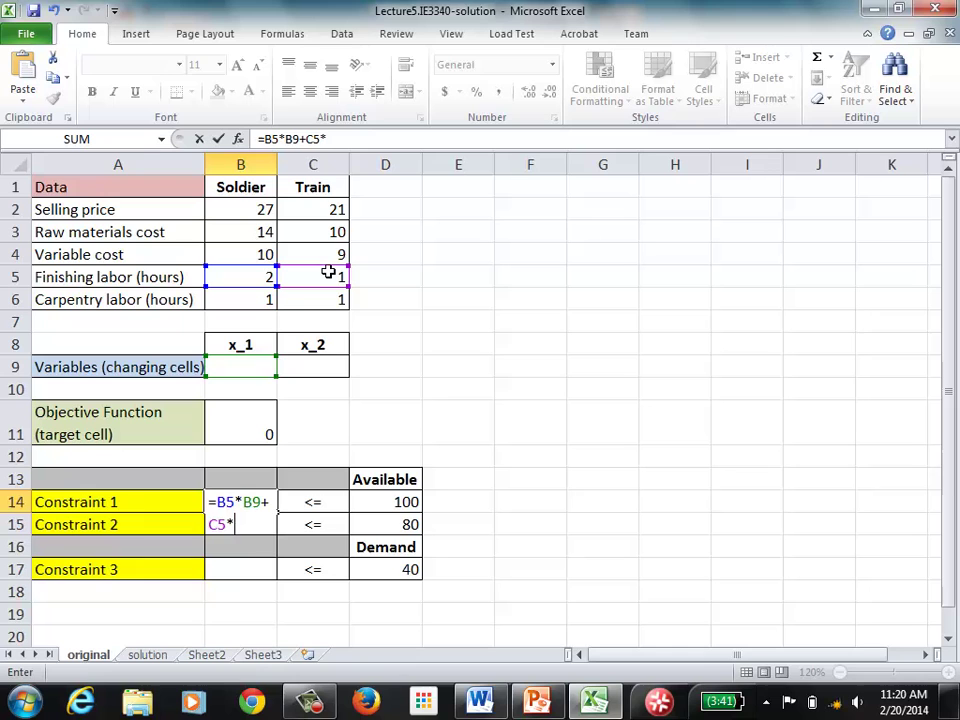
click(318, 368)
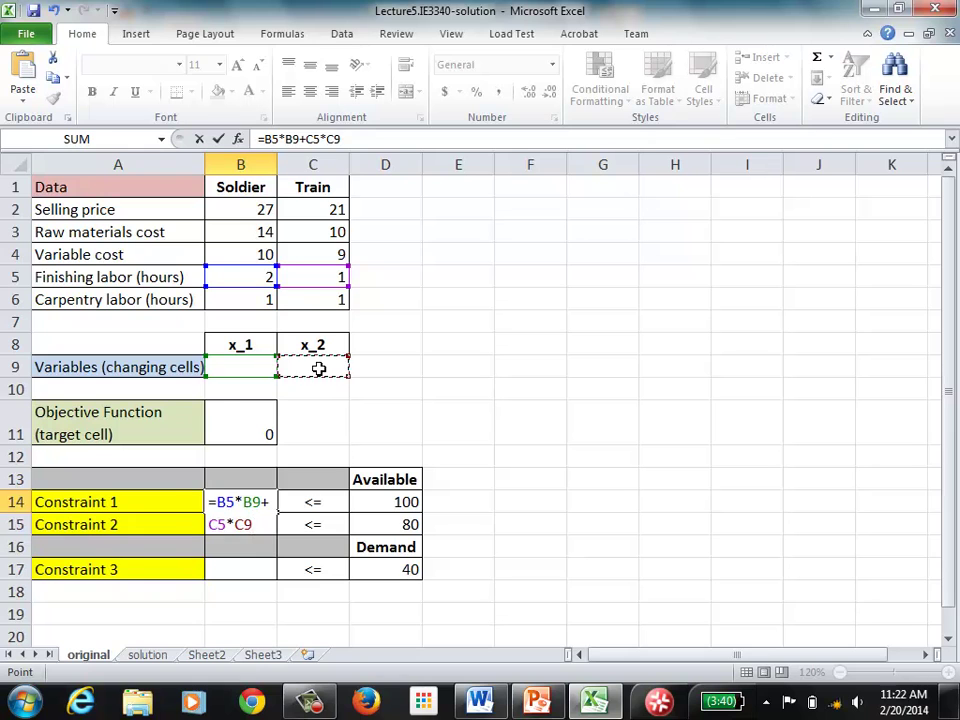
key(Return)
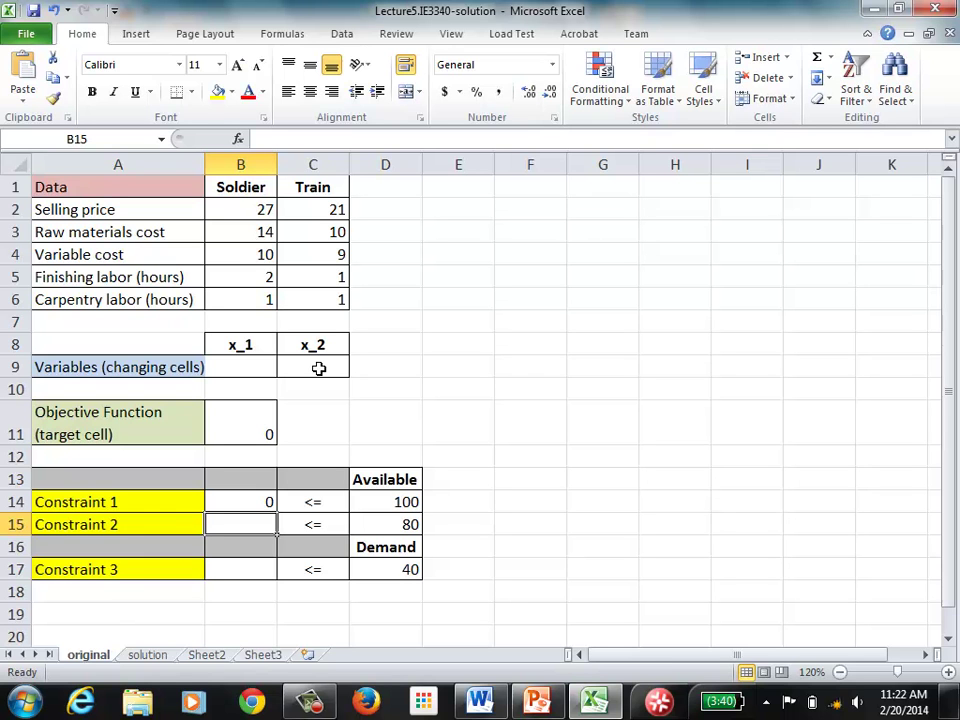
Step: Check the constraint 1 slide in PowerPoint and return to the Excel worksheet
click(538, 702)
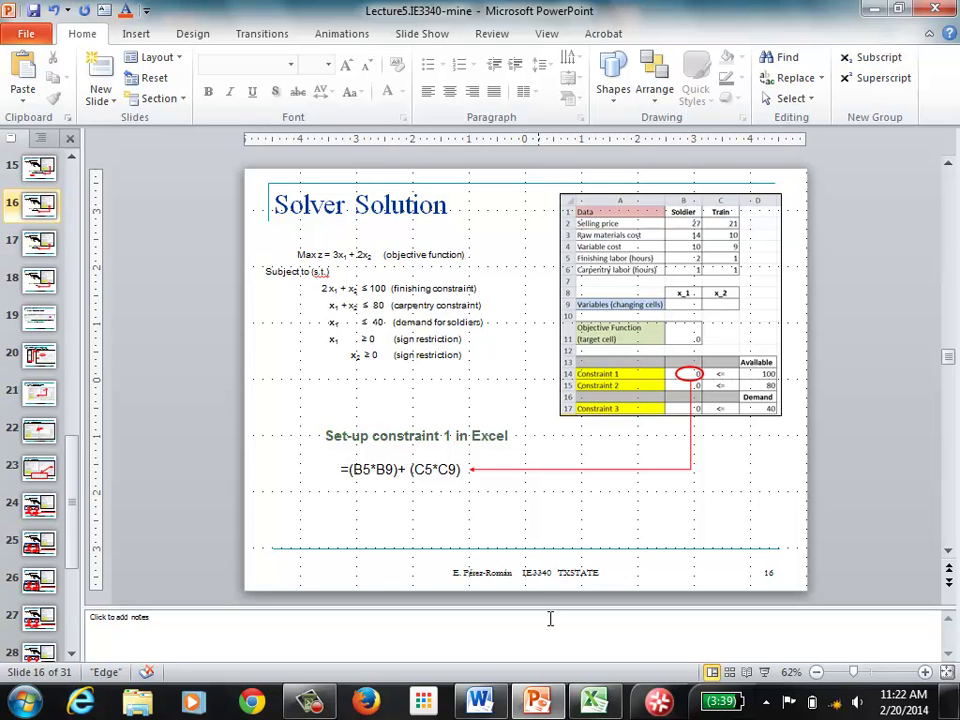
click(594, 702)
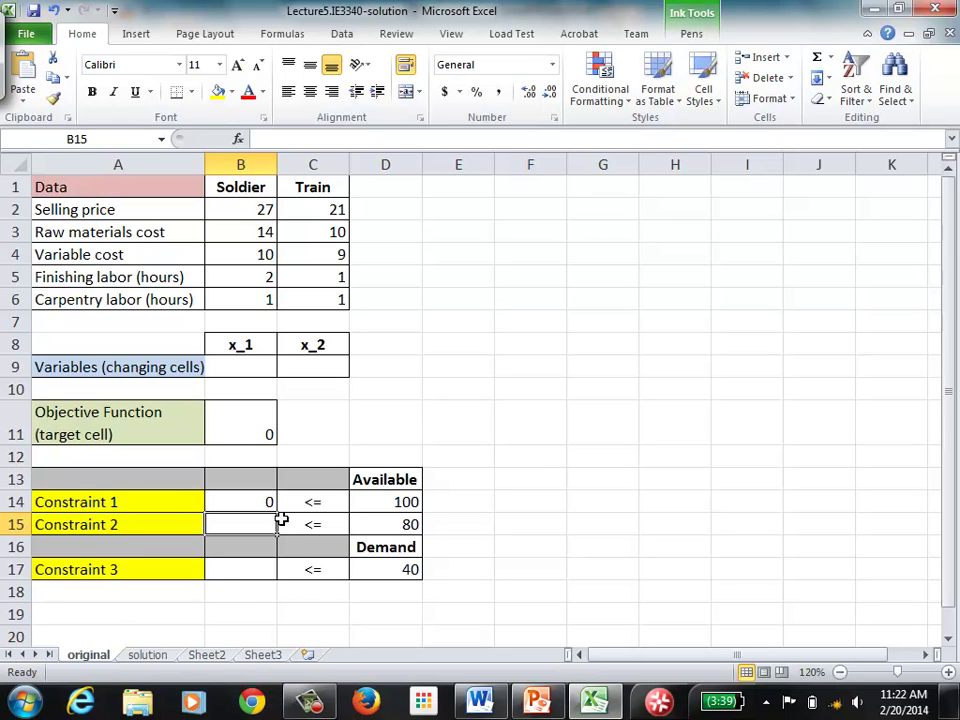
click(313, 522)
click(550, 449)
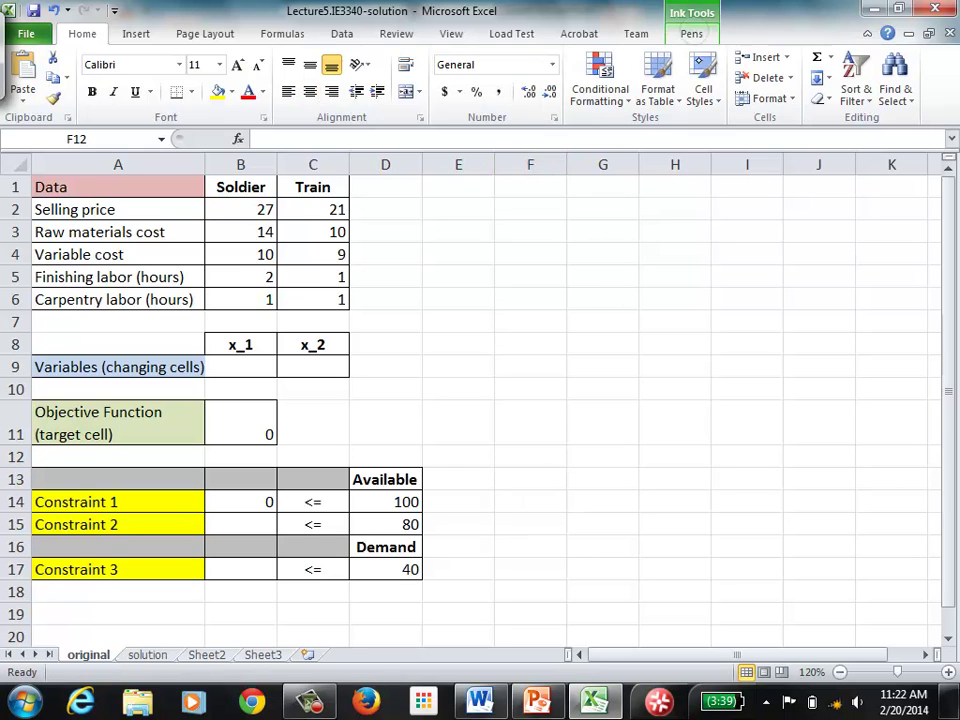
Step: Using the red pen, draw an arrow from Constraint 2 to the empty area beside the table and handwrite "x1 + x2 ≤ 80"
click(691, 34)
click(268, 91)
mouse_move(204, 526)
mouse_down()
mouse_move(499, 296)
mouse_move(510, 320)
mouse_up()
mouse_move(572, 295)
mouse_down()
mouse_move(590, 328)
mouse_move(640, 325)
mouse_move(680, 300)
mouse_move(708, 328)
mouse_move(773, 322)
mouse_move(776, 338)
mouse_up()
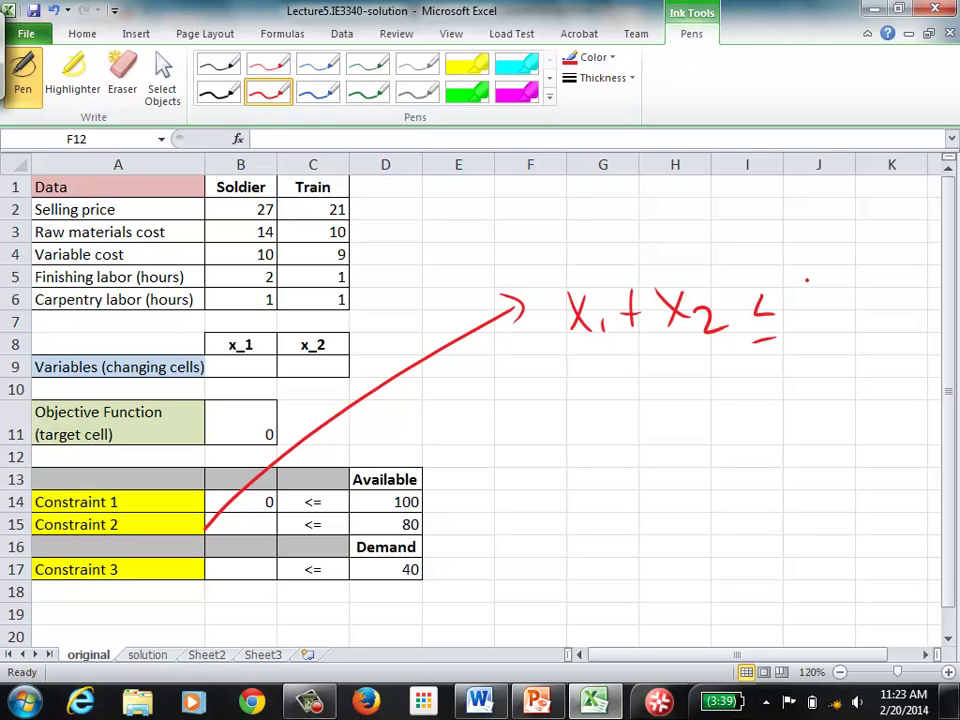
mouse_move(805, 296)
mouse_down()
mouse_move(798, 314)
mouse_move(812, 328)
mouse_move(808, 296)
mouse_up()
mouse_move(832, 296)
mouse_down()
mouse_move(826, 316)
mouse_move(840, 297)
mouse_up()
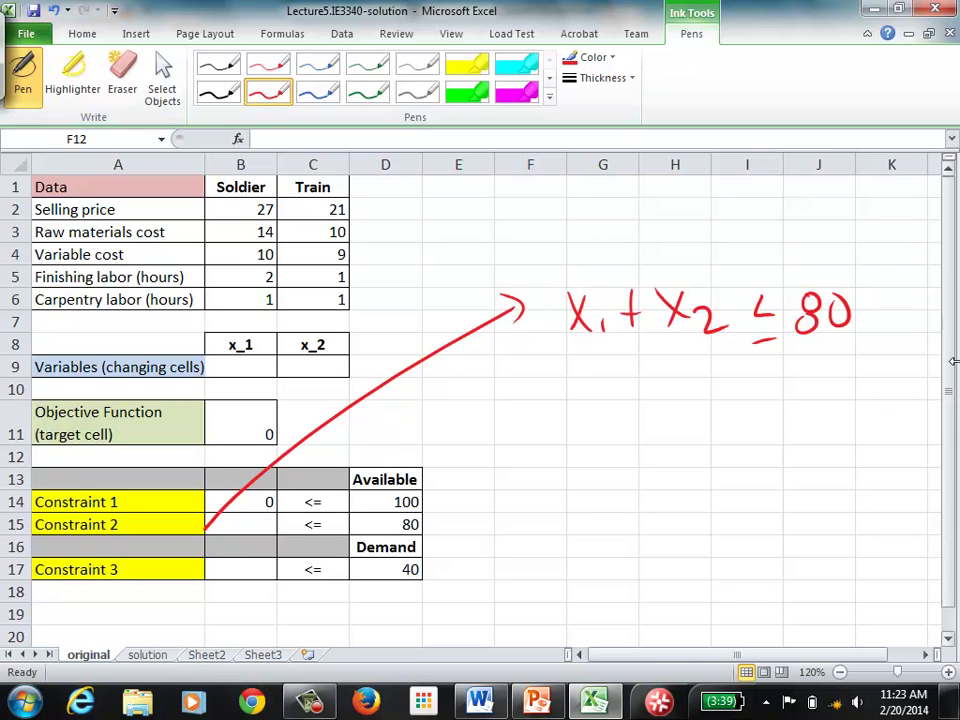
Step: Check the Solver Solution slide in PowerPoint, then enter the Constraint 2 formula =B6*B9+C6*C9 in B15 of the Excel worksheet
click(535, 700)
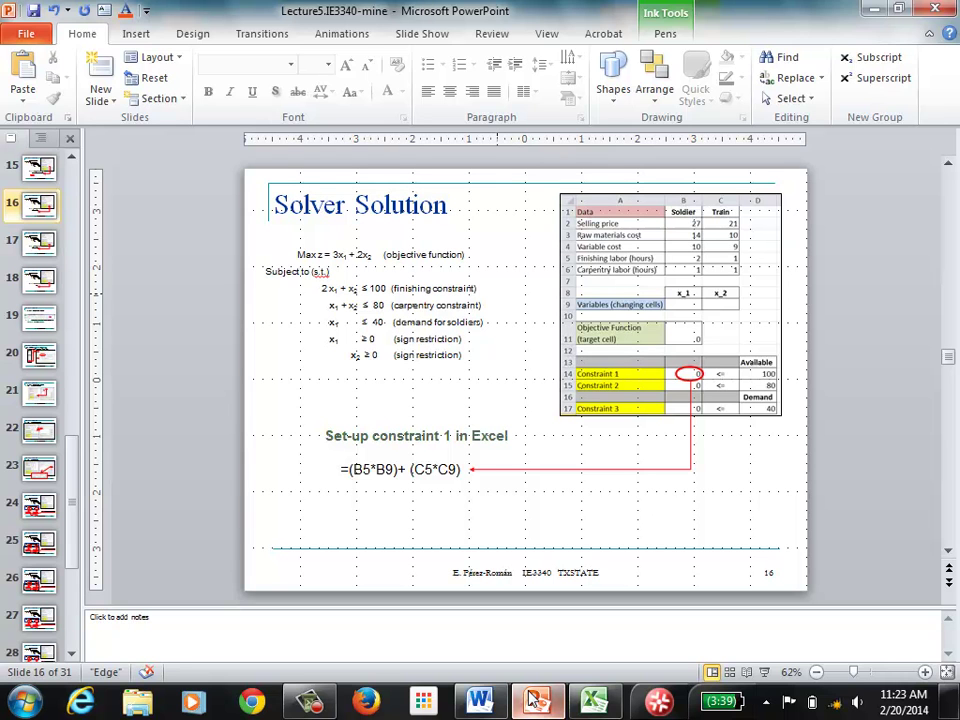
click(594, 700)
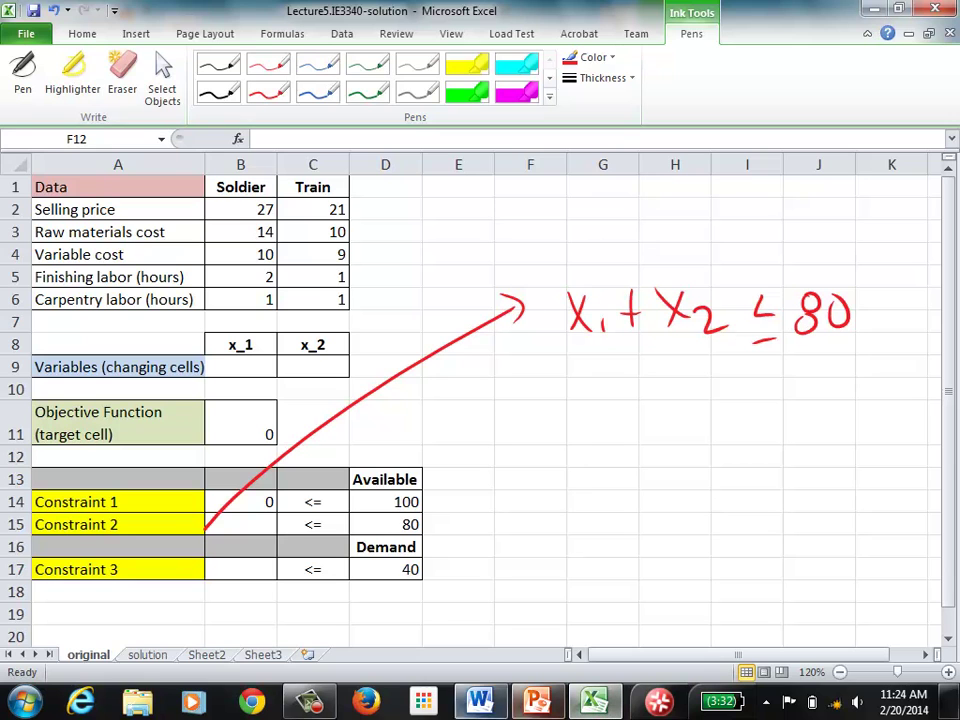
click(240, 524)
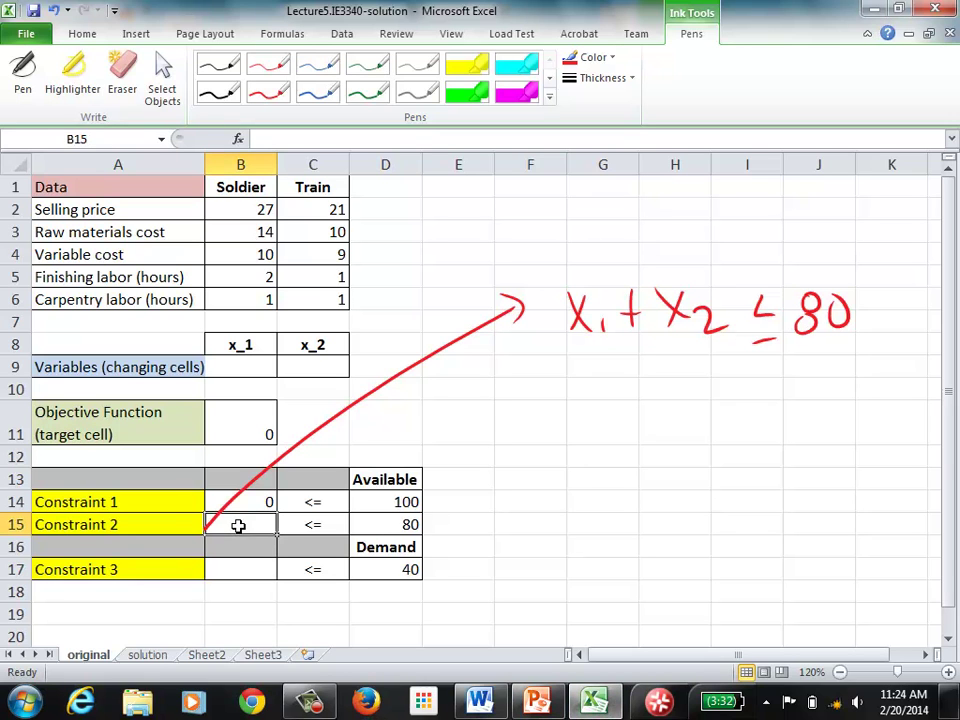
text(=)
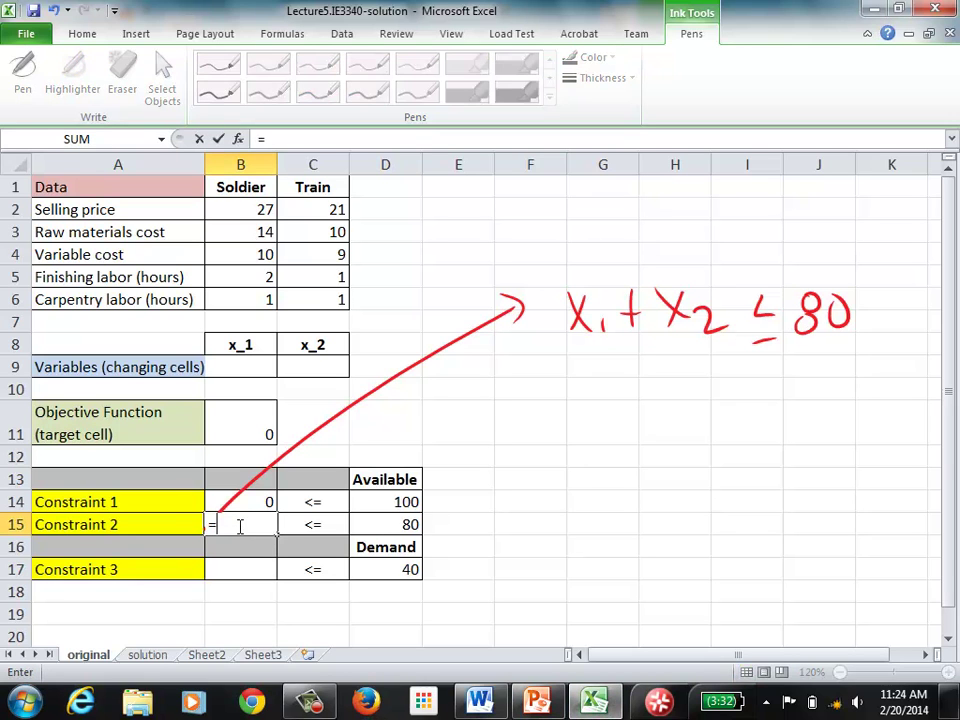
click(270, 302)
text(*)
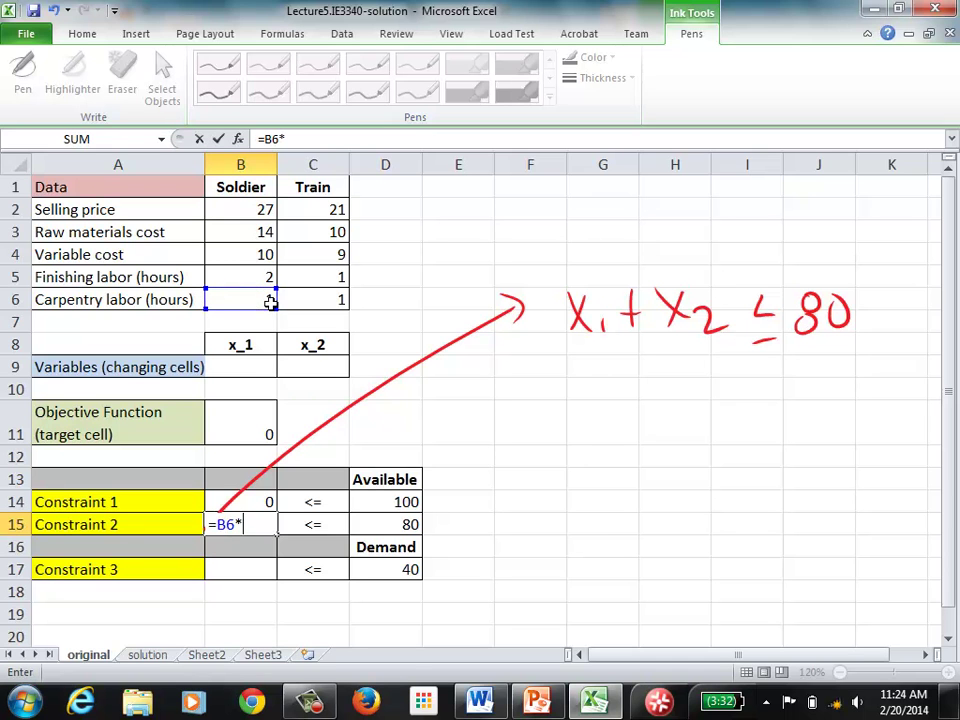
click(257, 370)
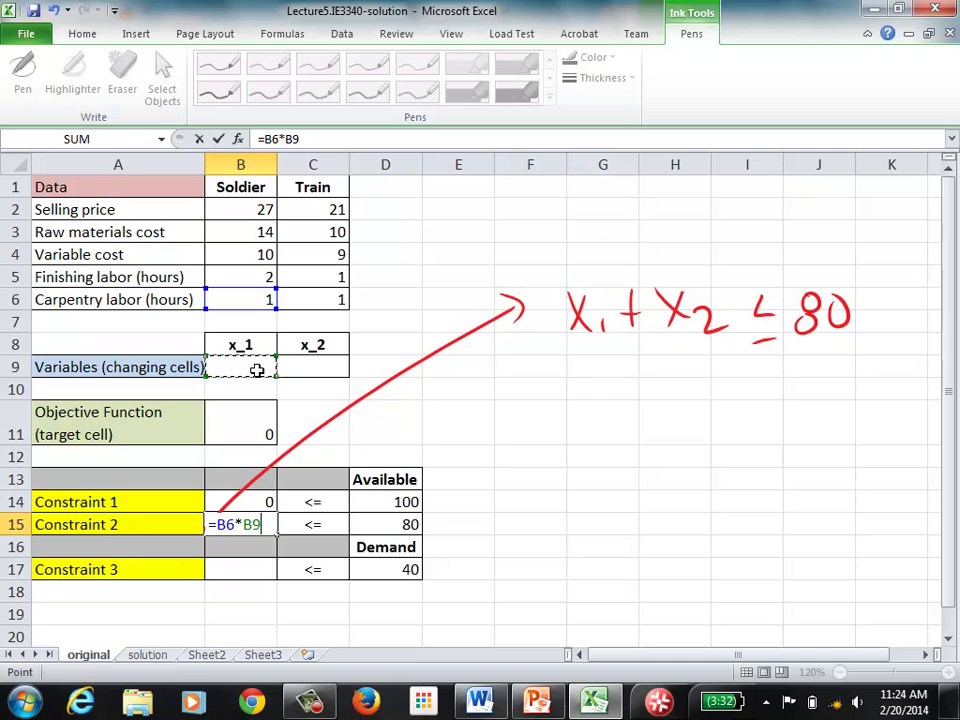
text(+)
click(321, 304)
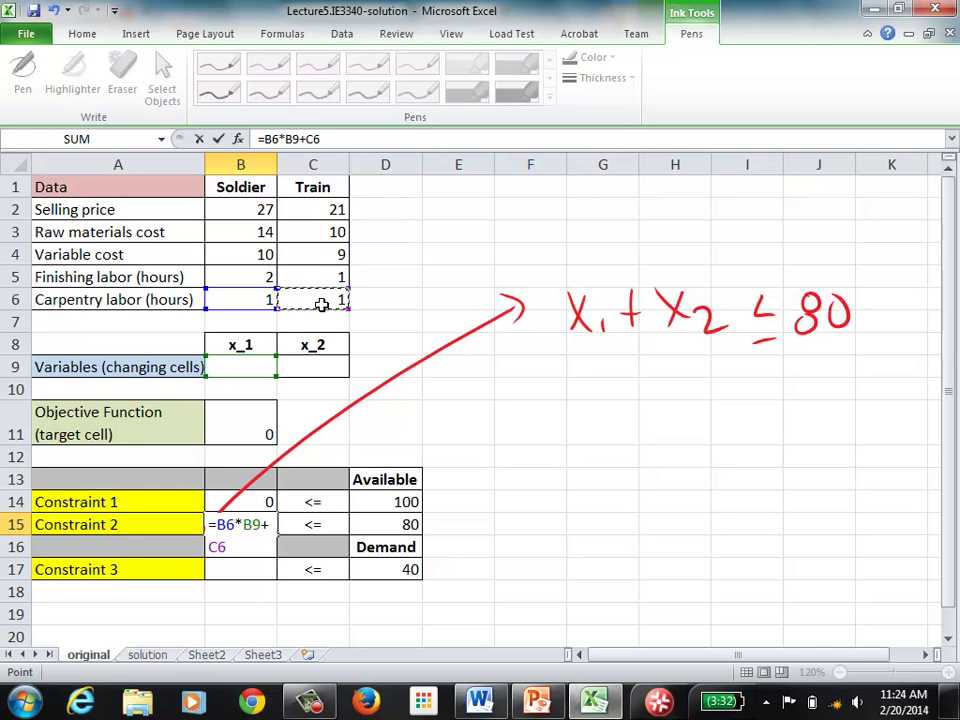
text(*)
click(327, 370)
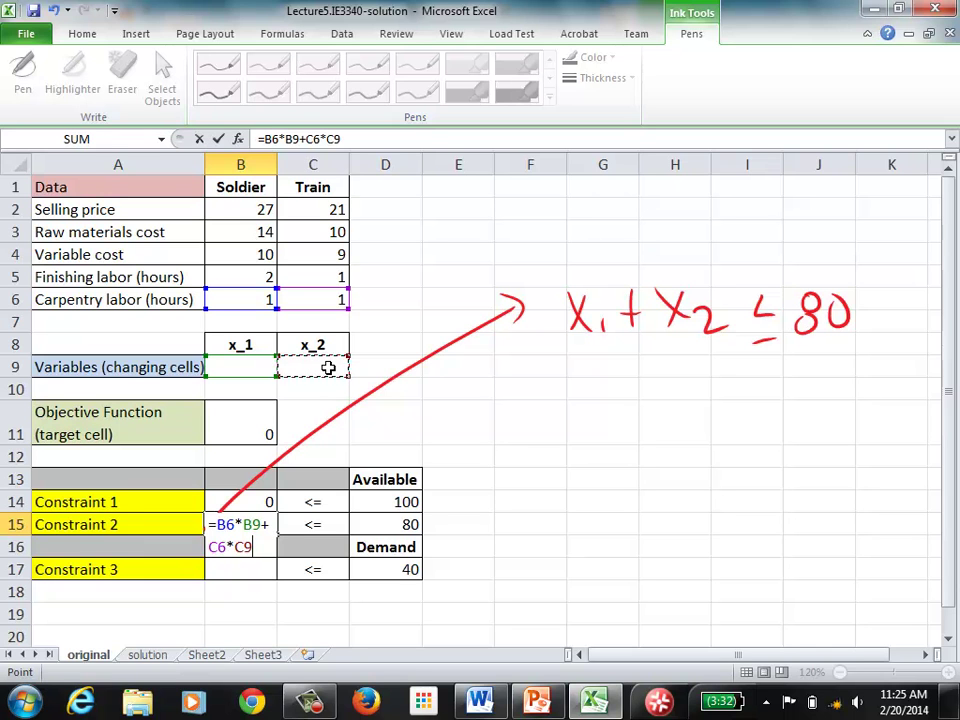
key(Return)
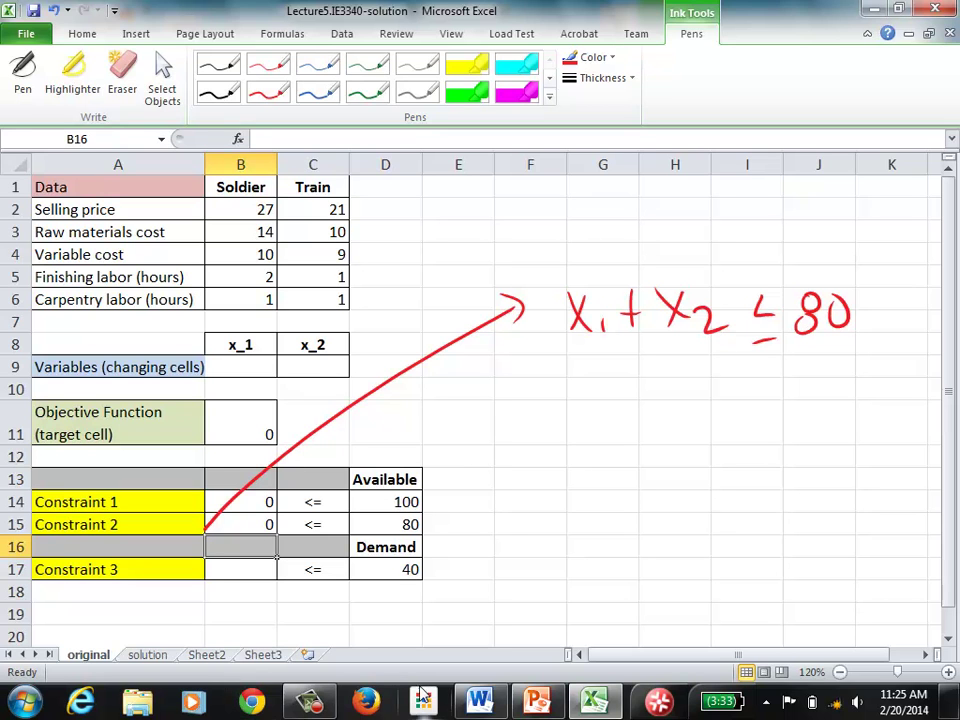
Step: Review the model's constraints on the Solver Solution slide in PowerPoint's slide show view and return to Excel
click(535, 600)
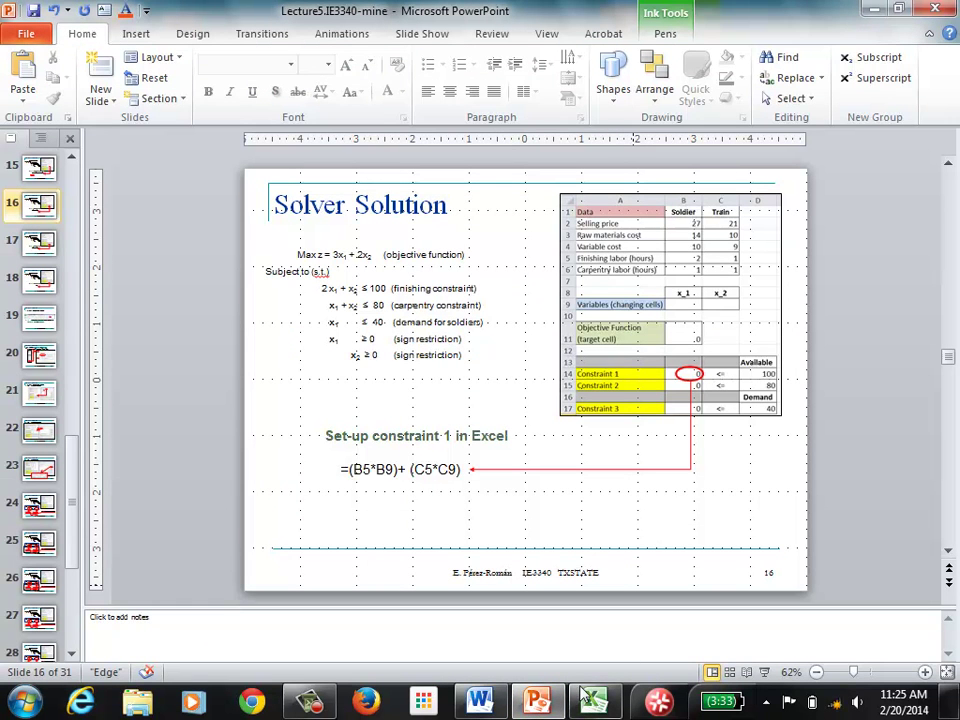
click(764, 672)
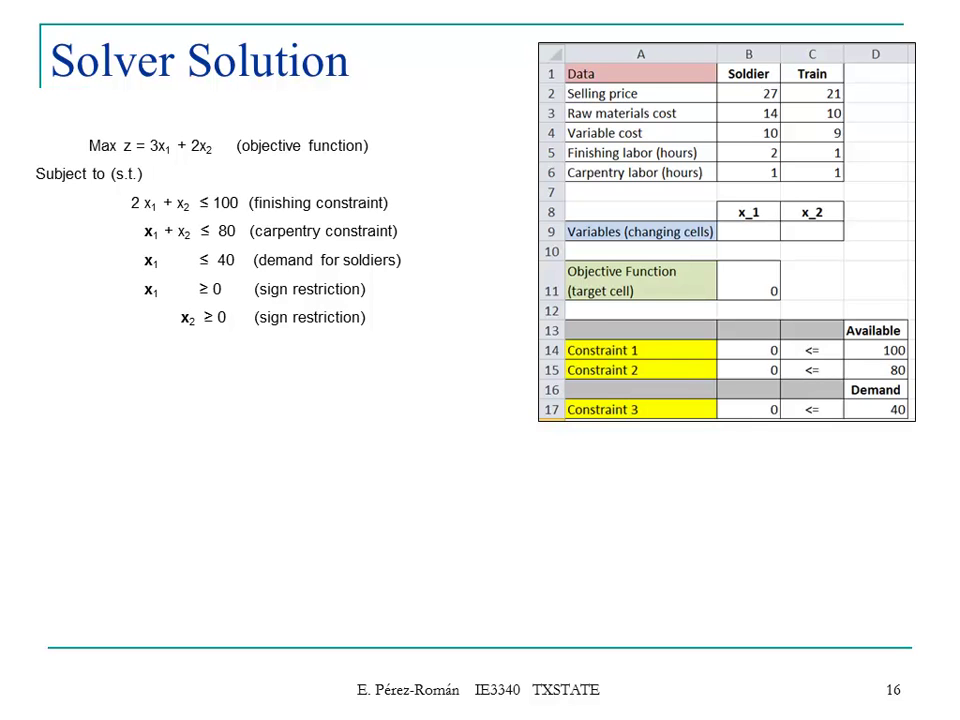
key(Escape)
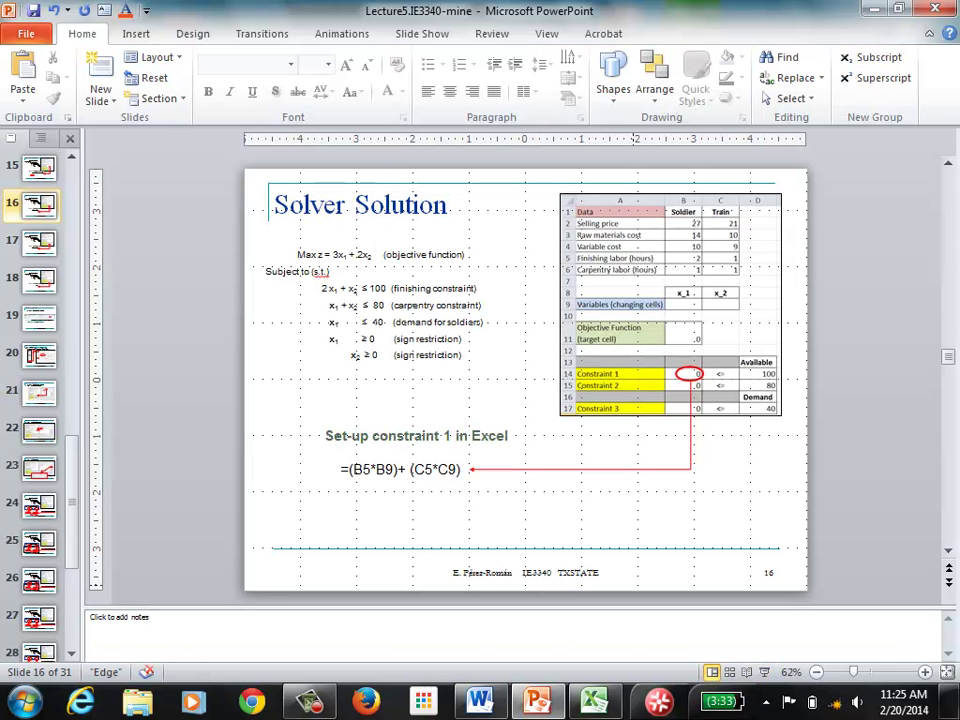
click(592, 704)
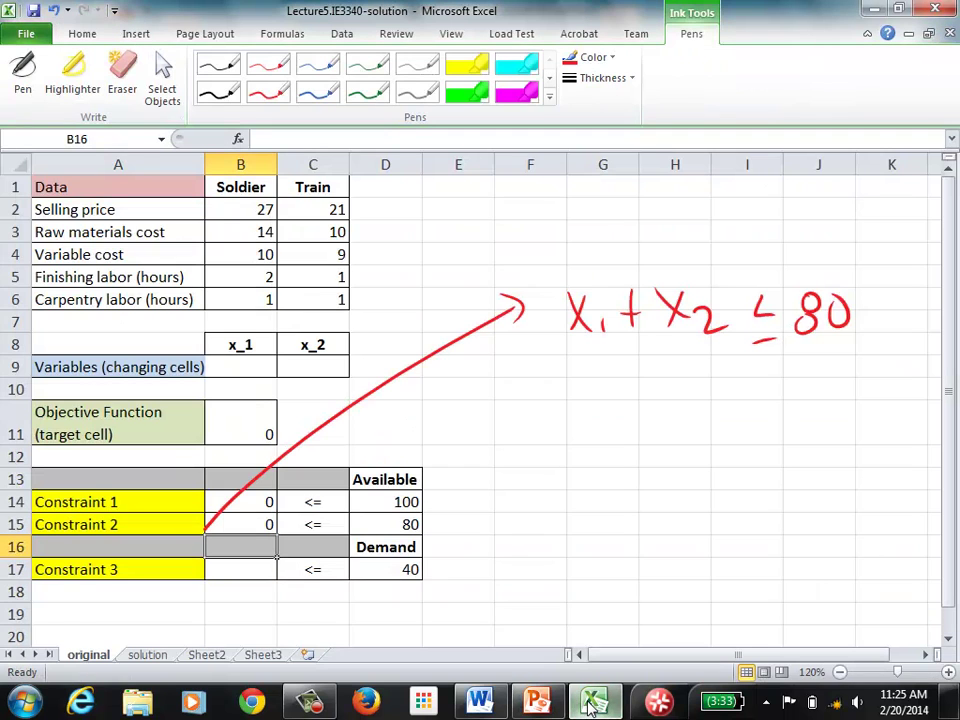
Step: Enter the Constraint 3 formula =B9 in B17
click(244, 567)
text(=)
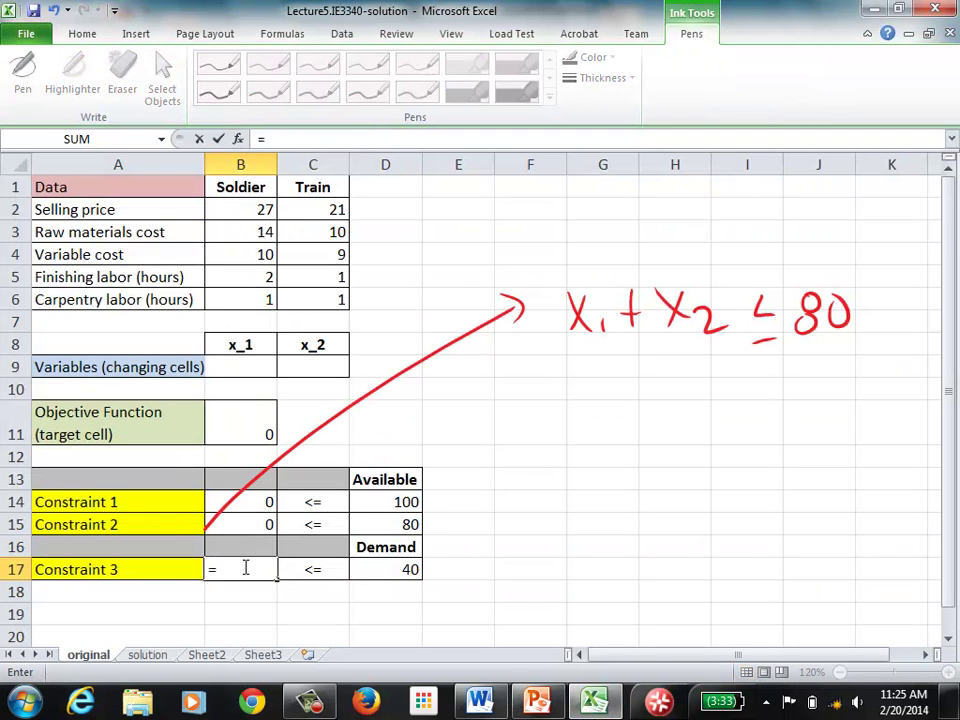
click(259, 371)
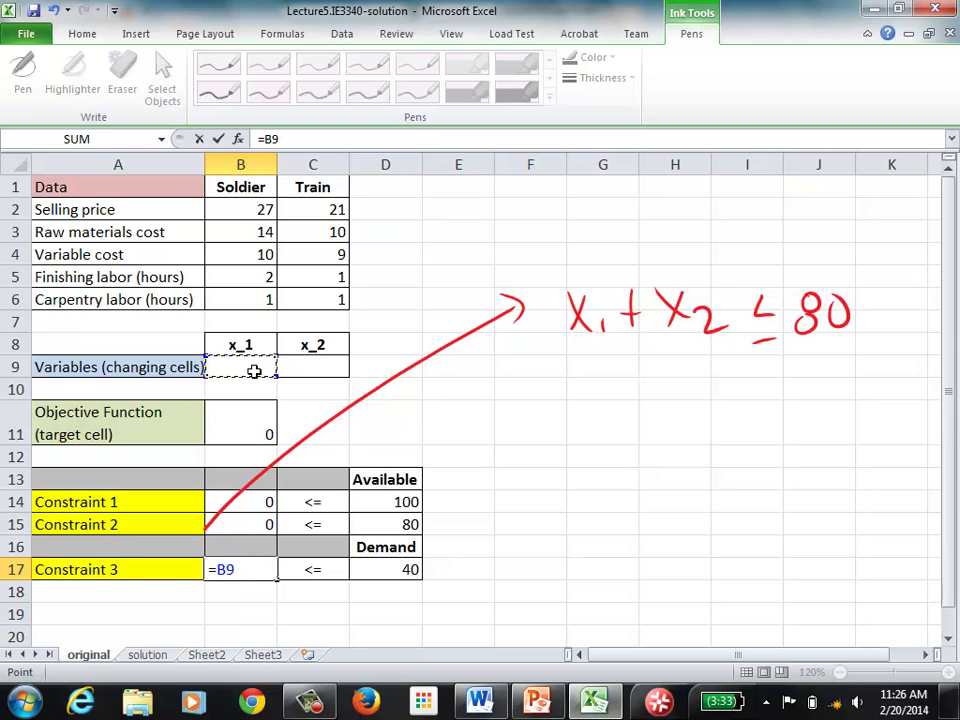
key(Return)
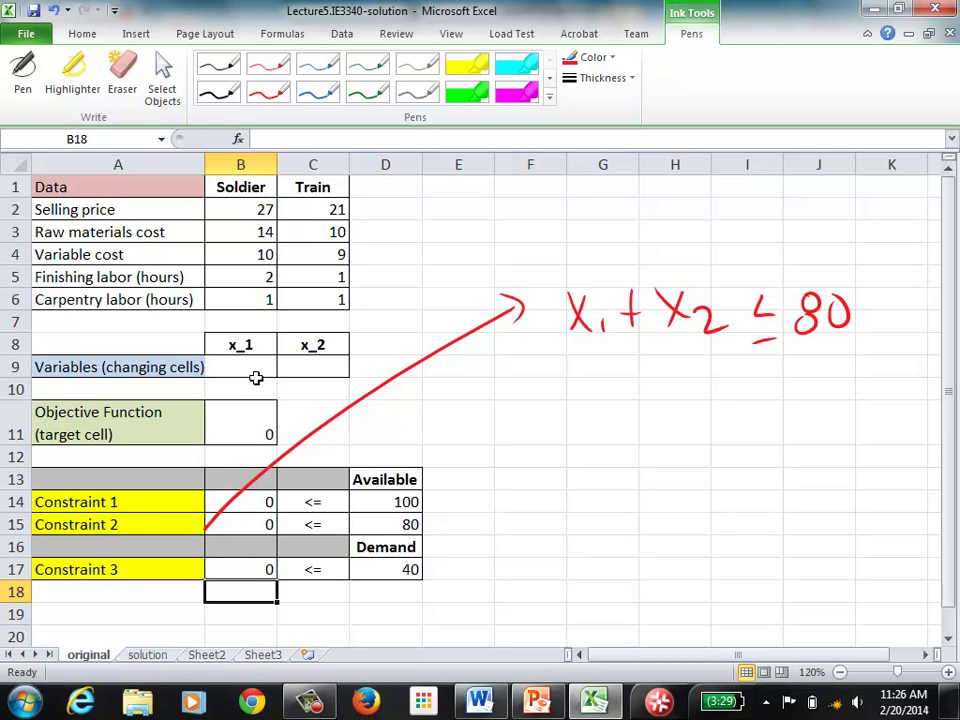
Step: Switch to PowerPoint and review the slides on setting up the constraints and starting Solver in slide show view
click(538, 703)
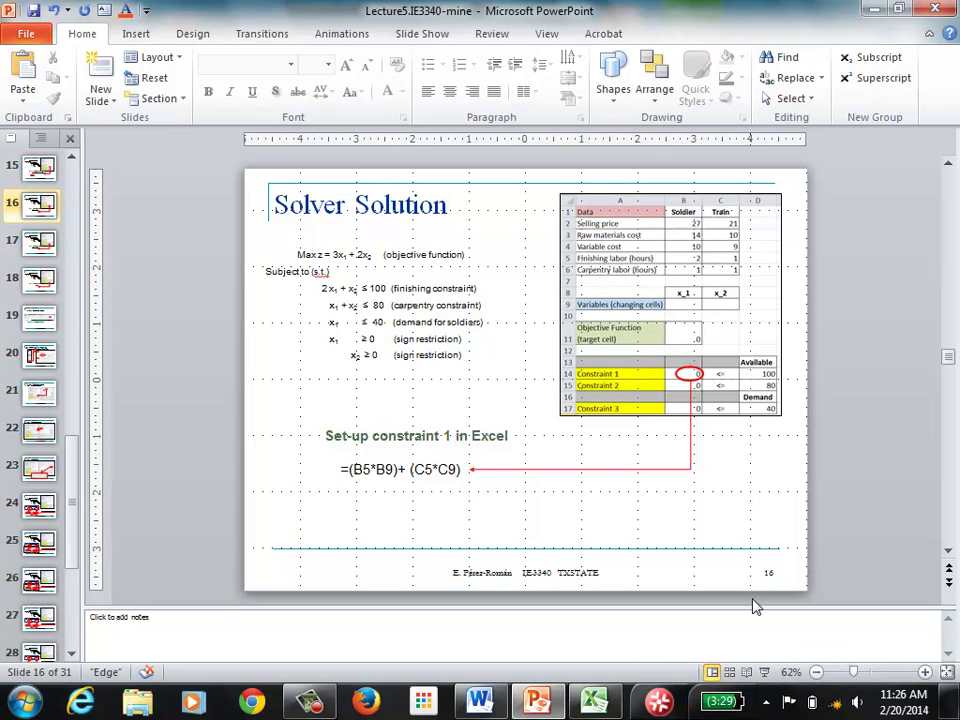
click(764, 672)
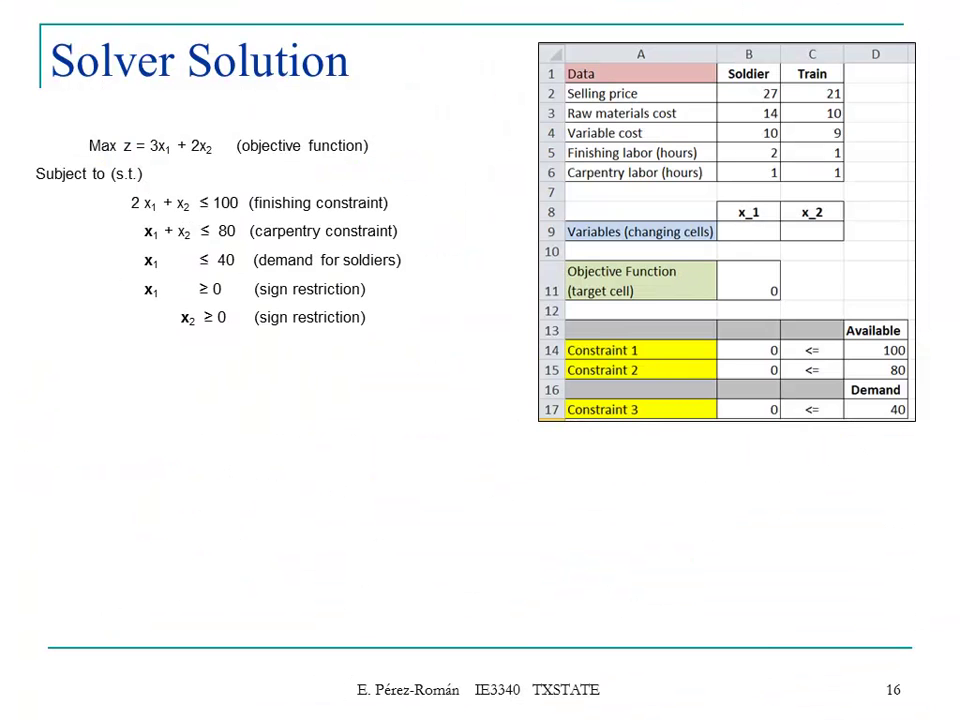
key(Right)
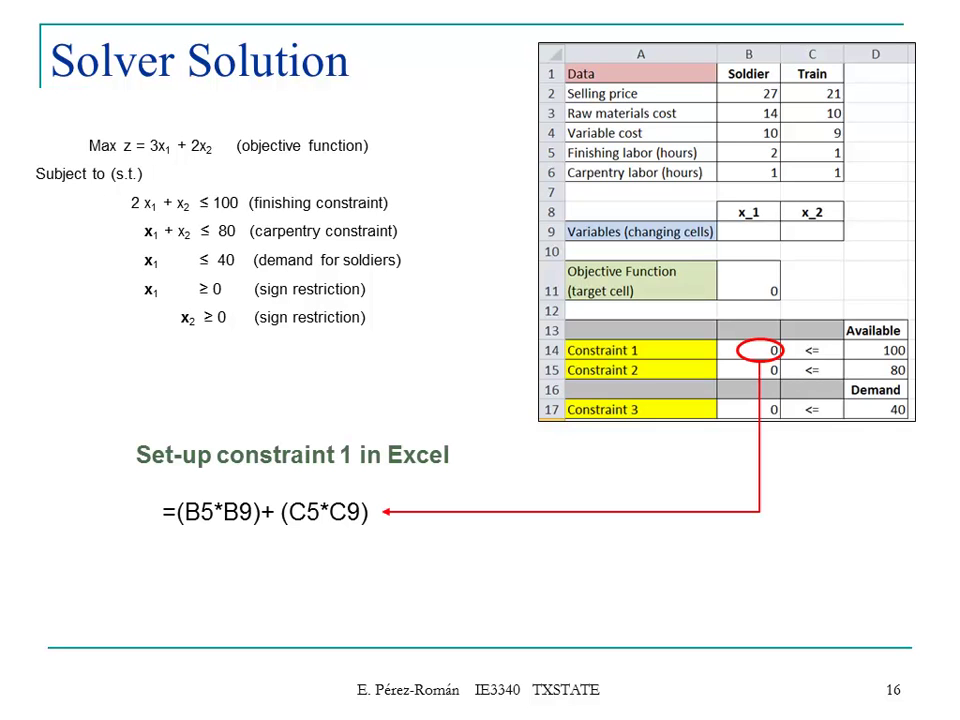
key(Right)
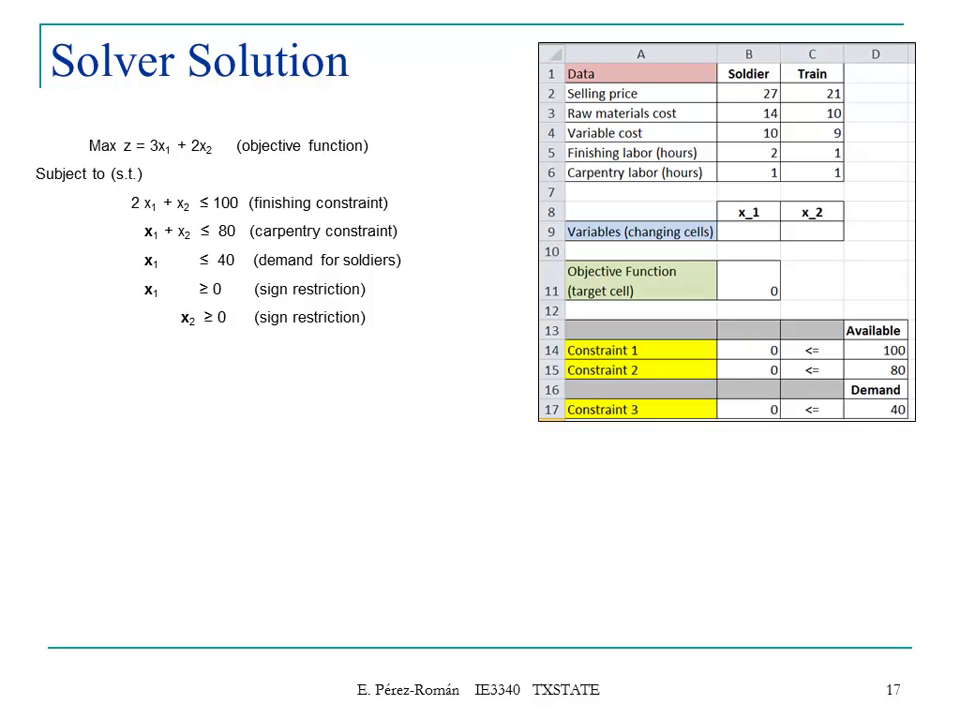
key(Right)
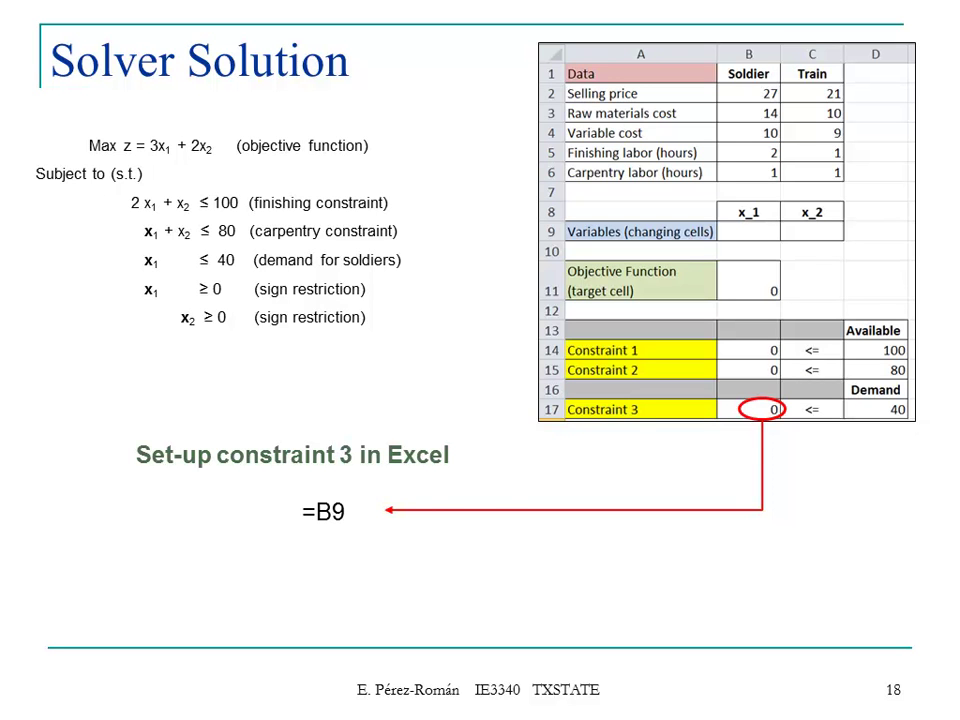
key(Right)
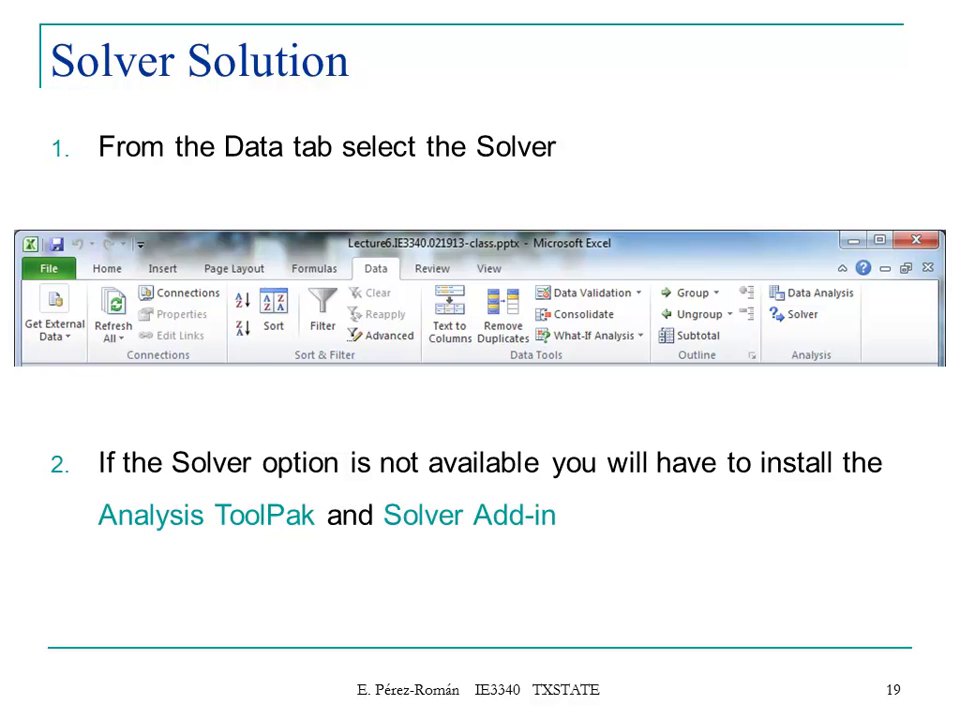
key(Escape)
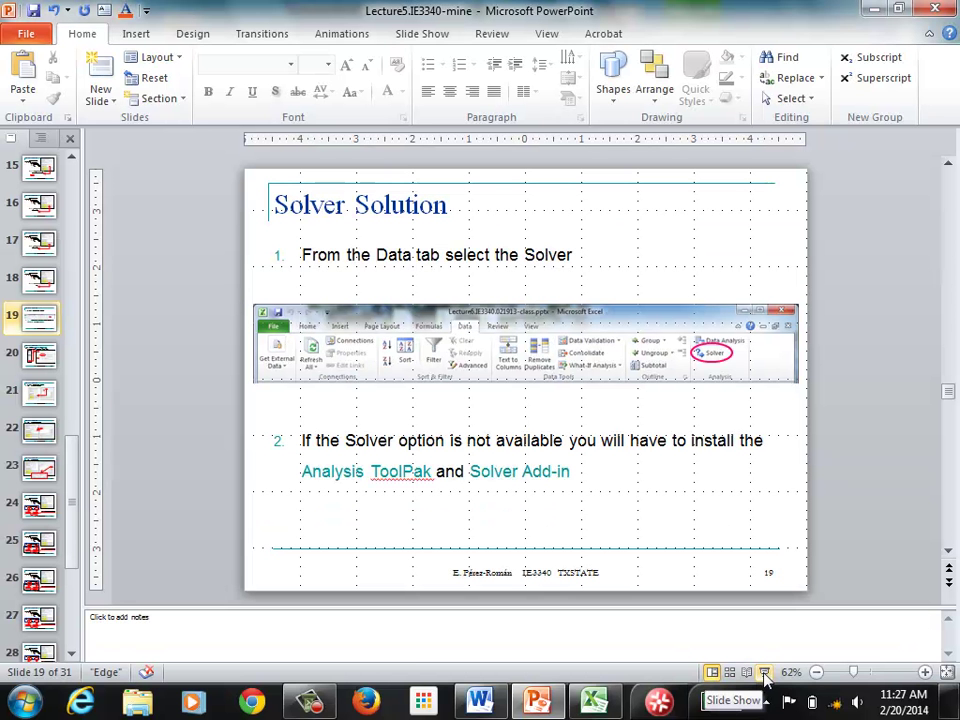
Step: Locate the Solver command in Excel, then review the PowerPoint slides on installing the Analysis ToolPak and Solver Add-in
click(594, 700)
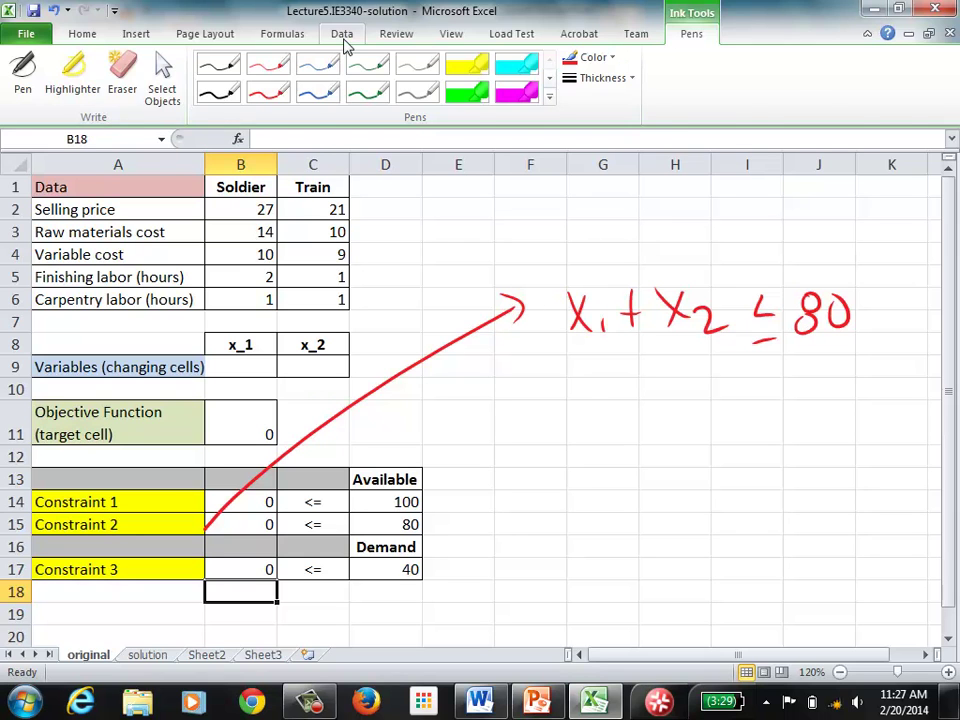
click(342, 36)
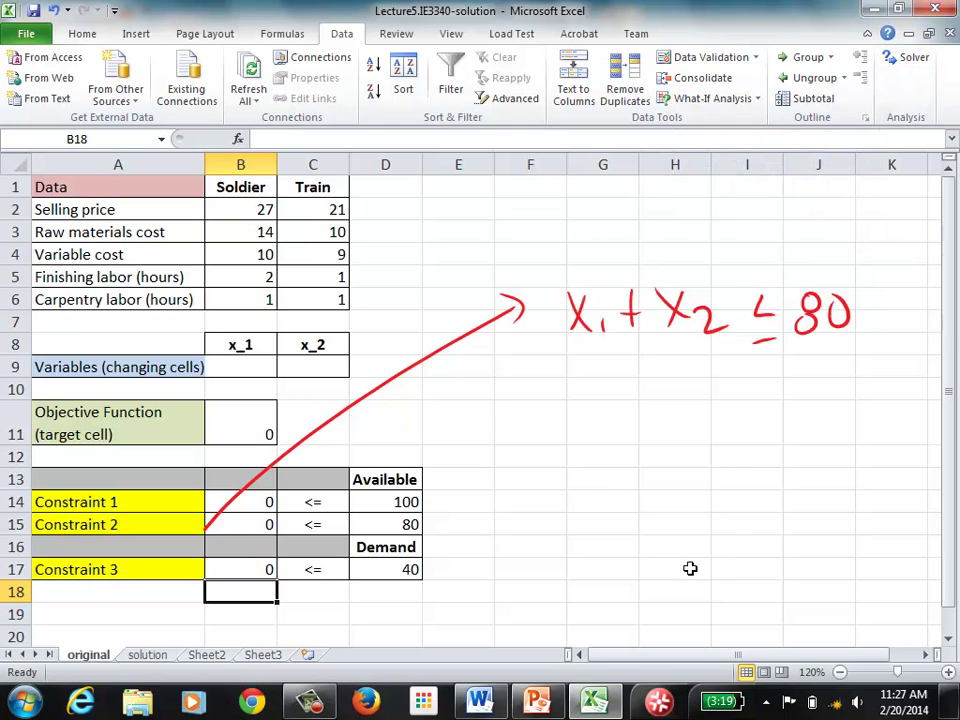
click(540, 705)
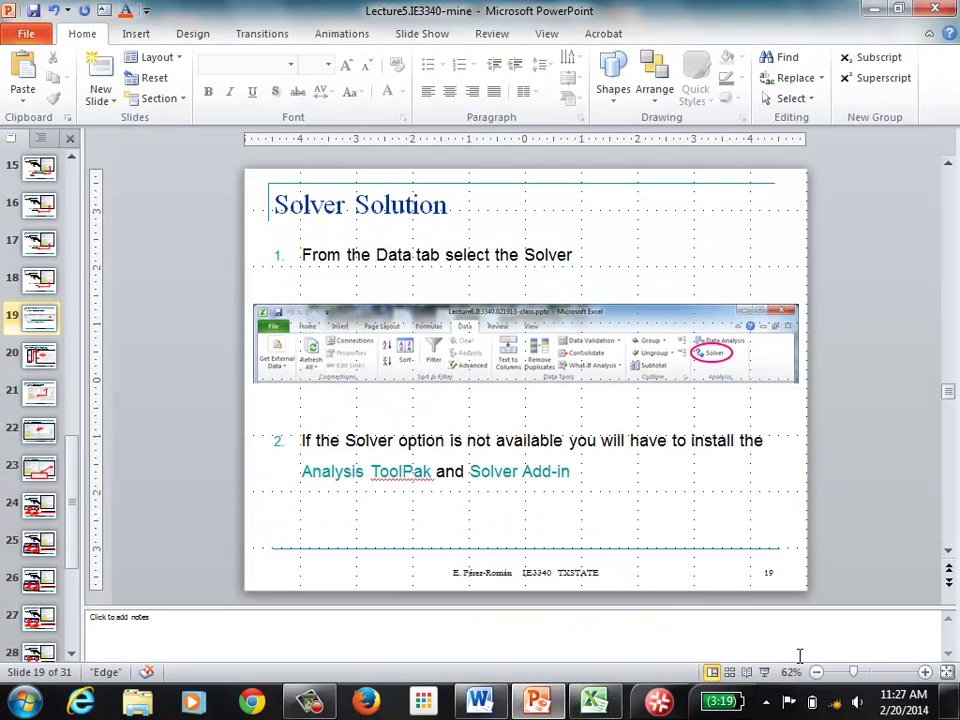
click(763, 677)
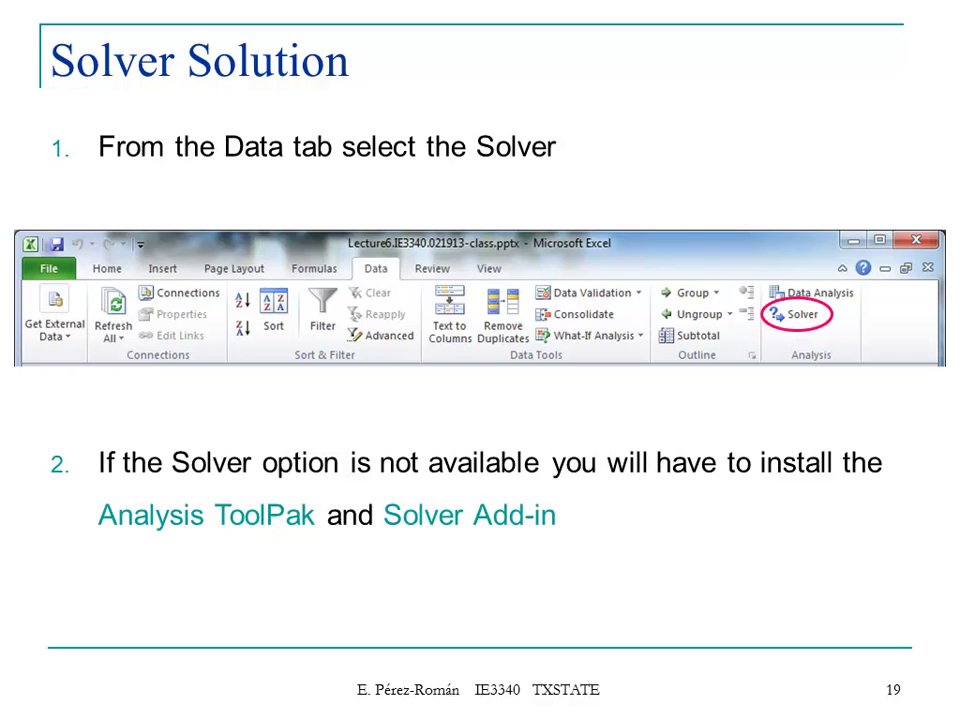
key(Right)
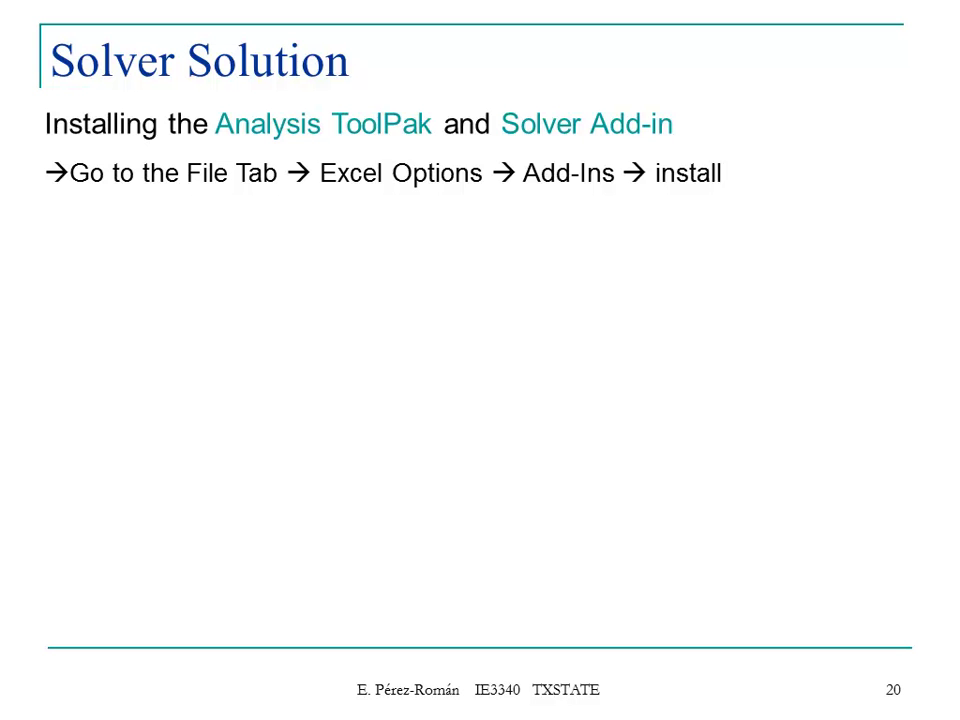
key(Escape)
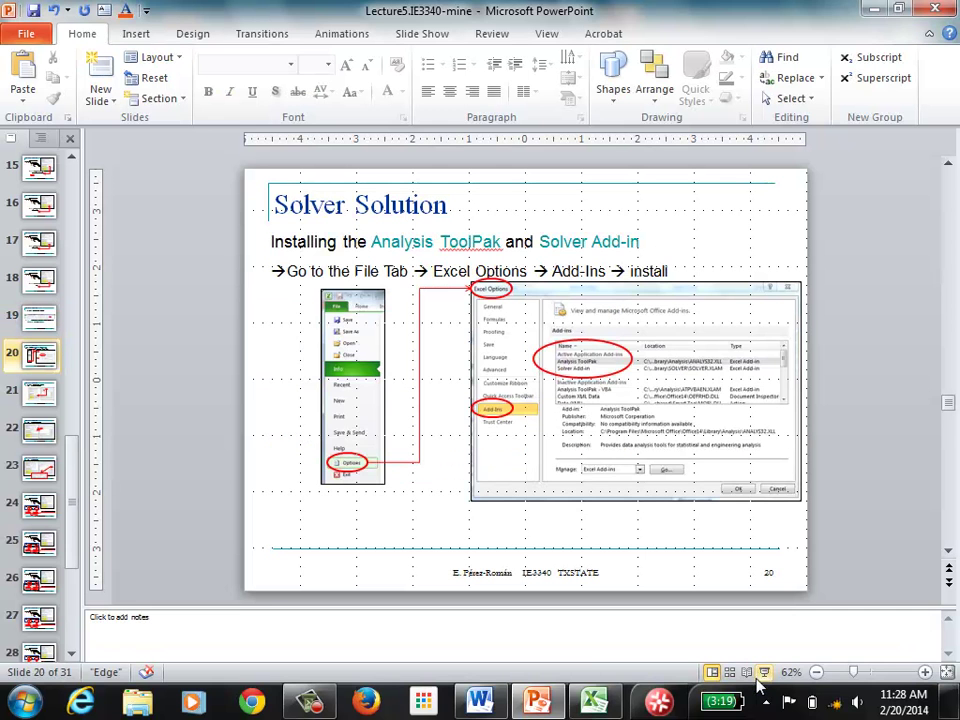
Step: Switch to Excel, display the add-ins in Excel Options and select Solver Add-in to examine its details
click(596, 702)
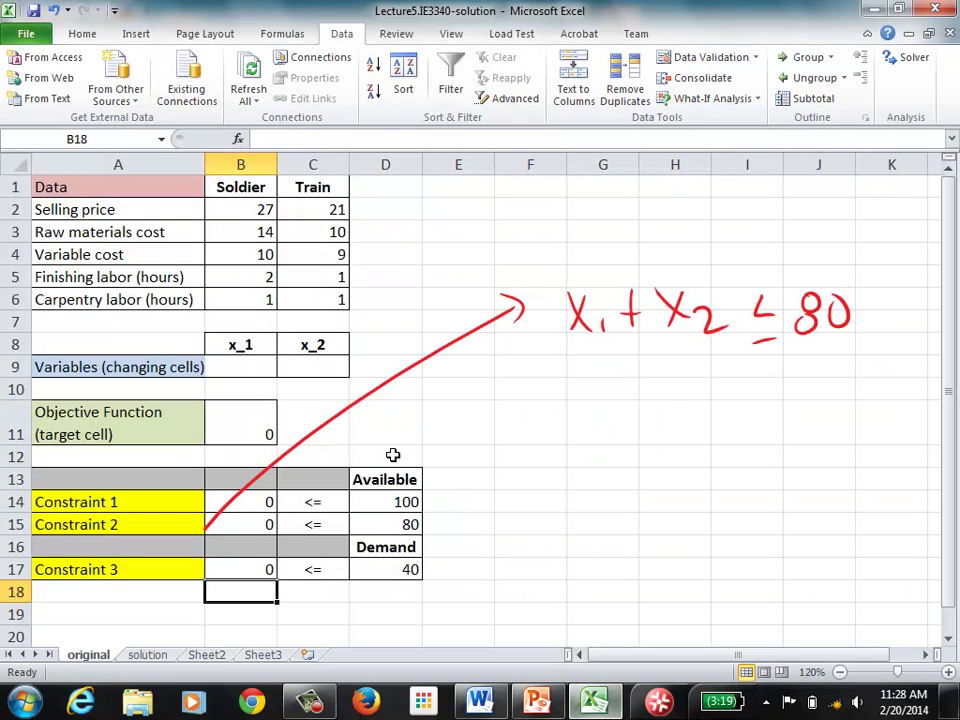
click(27, 36)
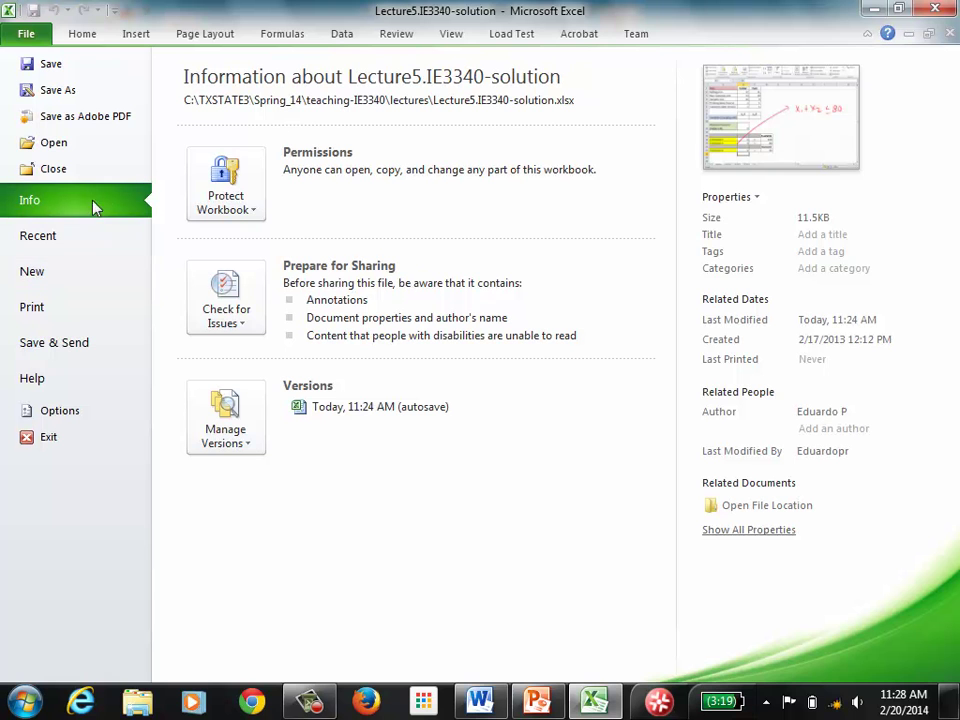
click(60, 411)
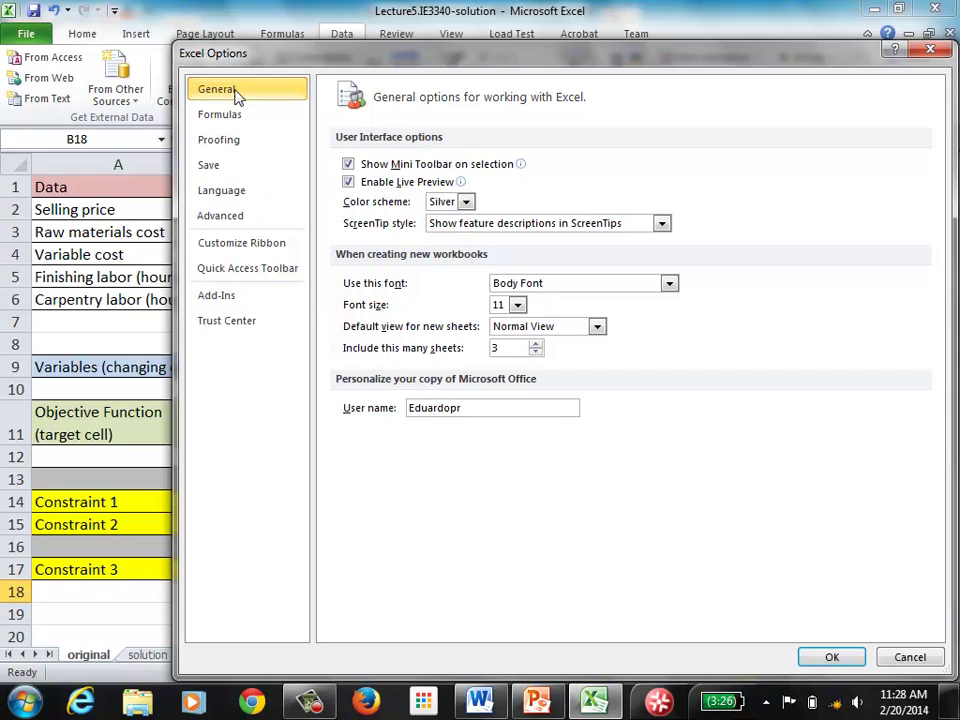
click(230, 299)
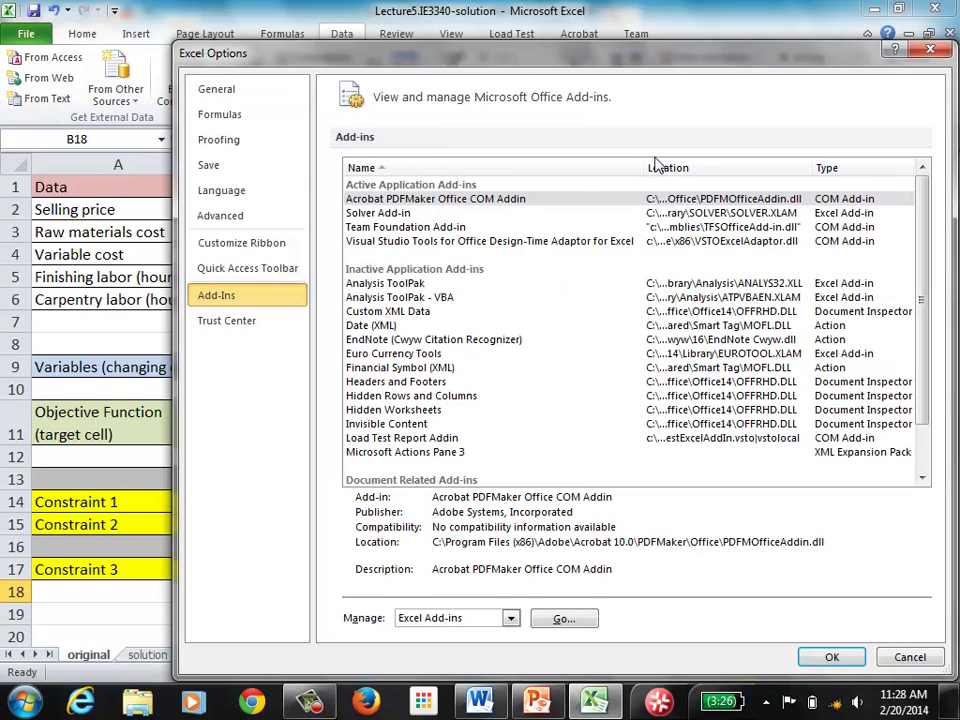
drag(652, 67, 558, 40)
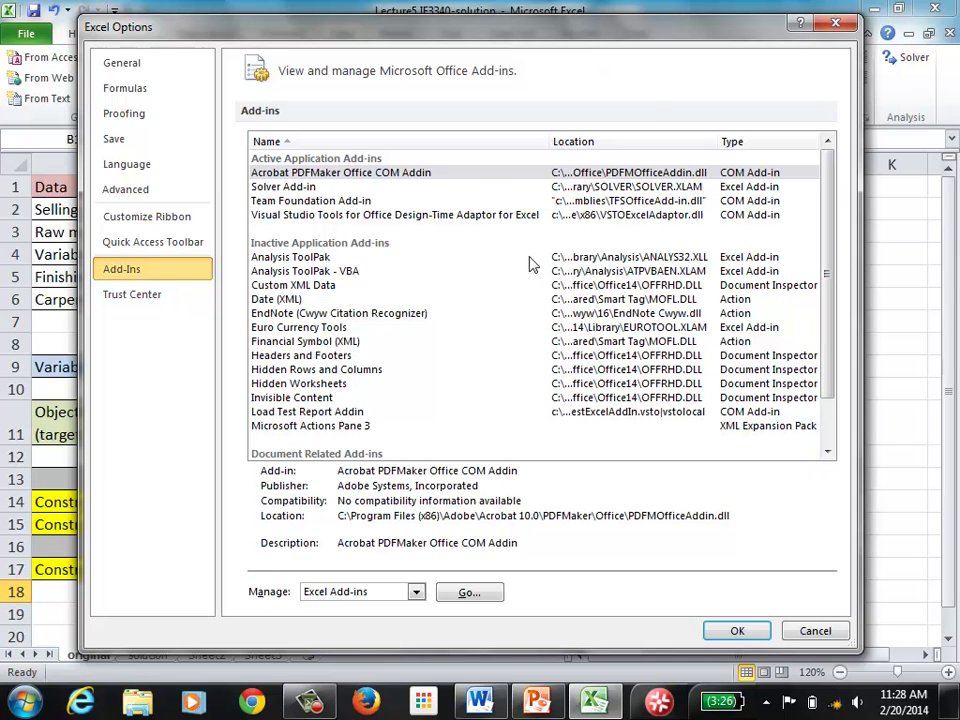
click(283, 187)
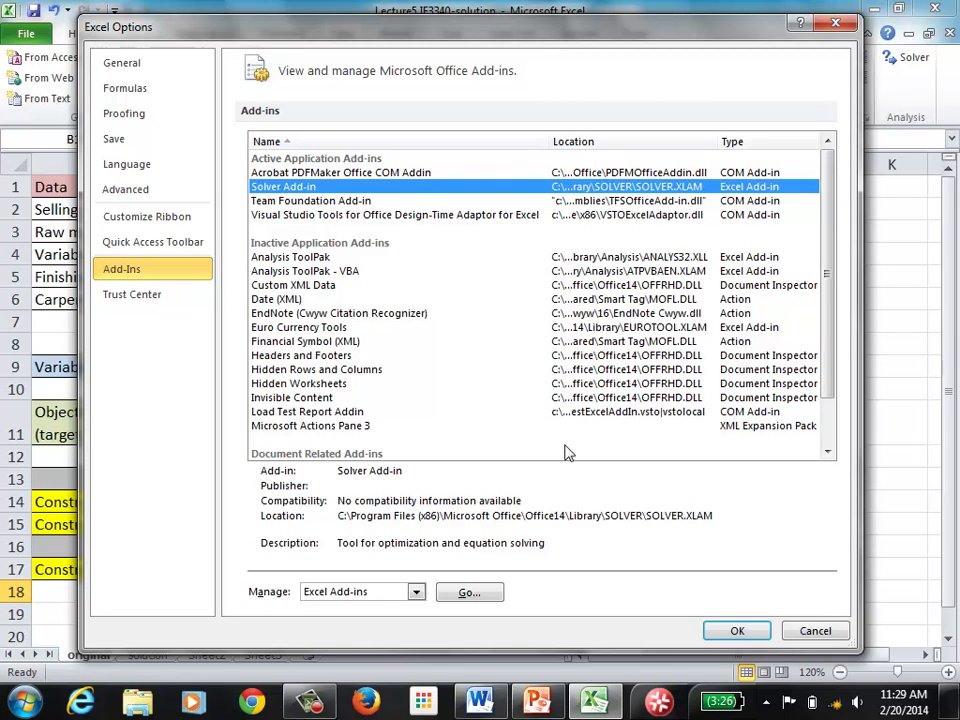
Step: Open the Excel Add-ins manager from Excel Options and confirm it with Solver Add-in enabled
click(733, 631)
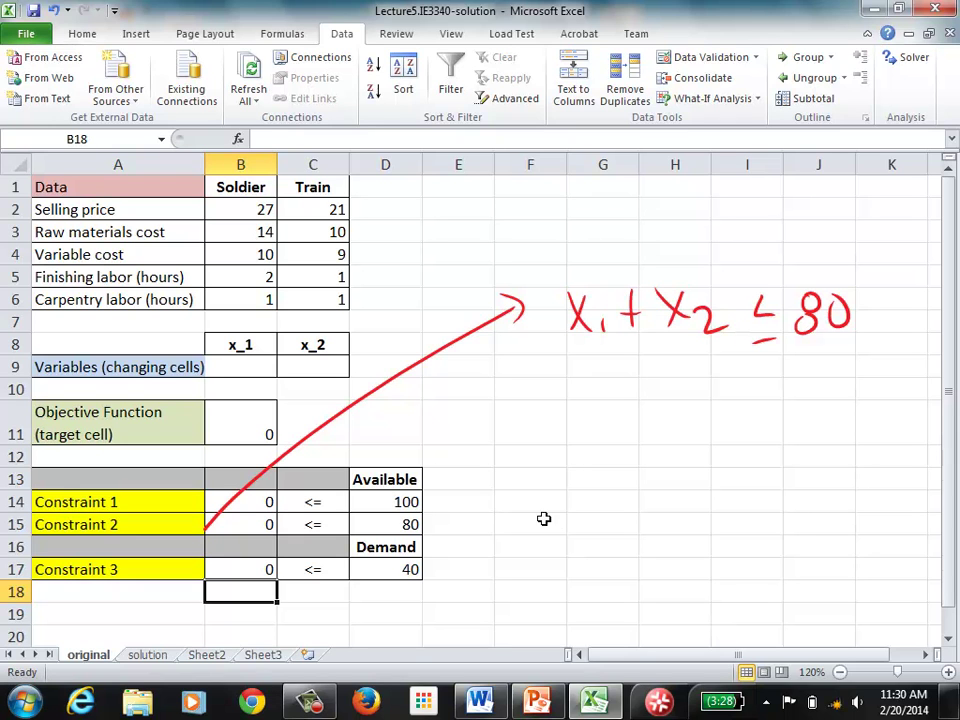
click(18, 36)
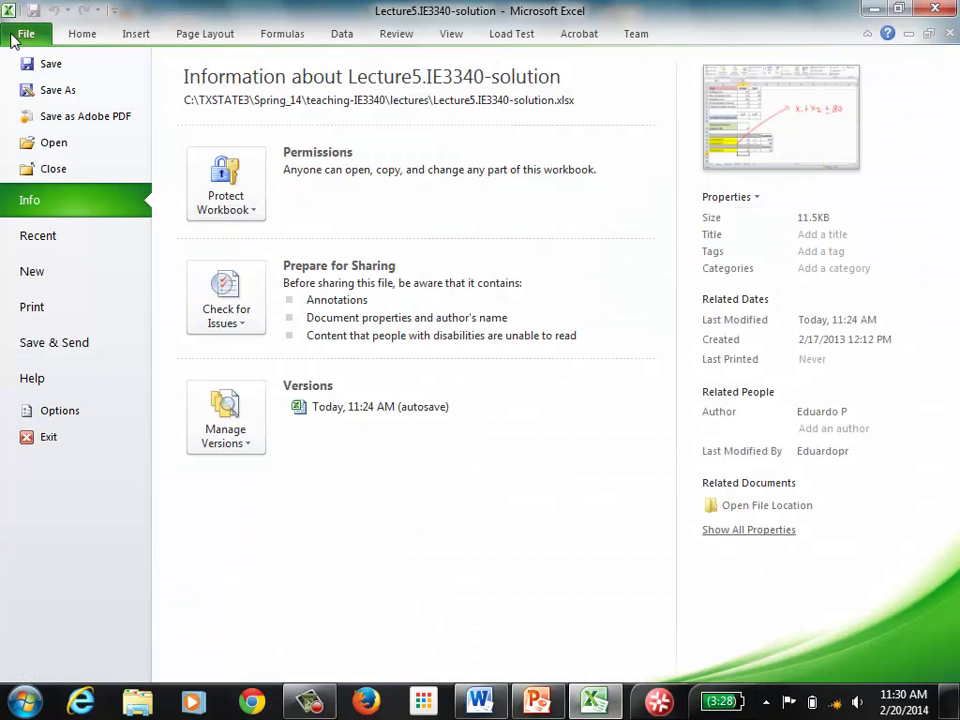
click(60, 411)
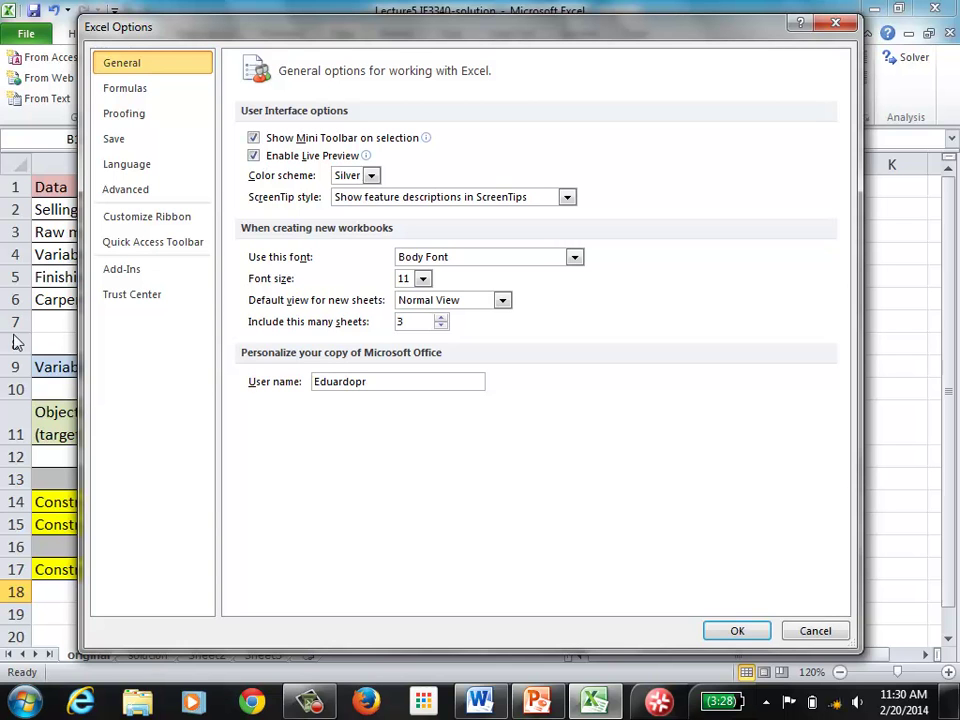
click(122, 273)
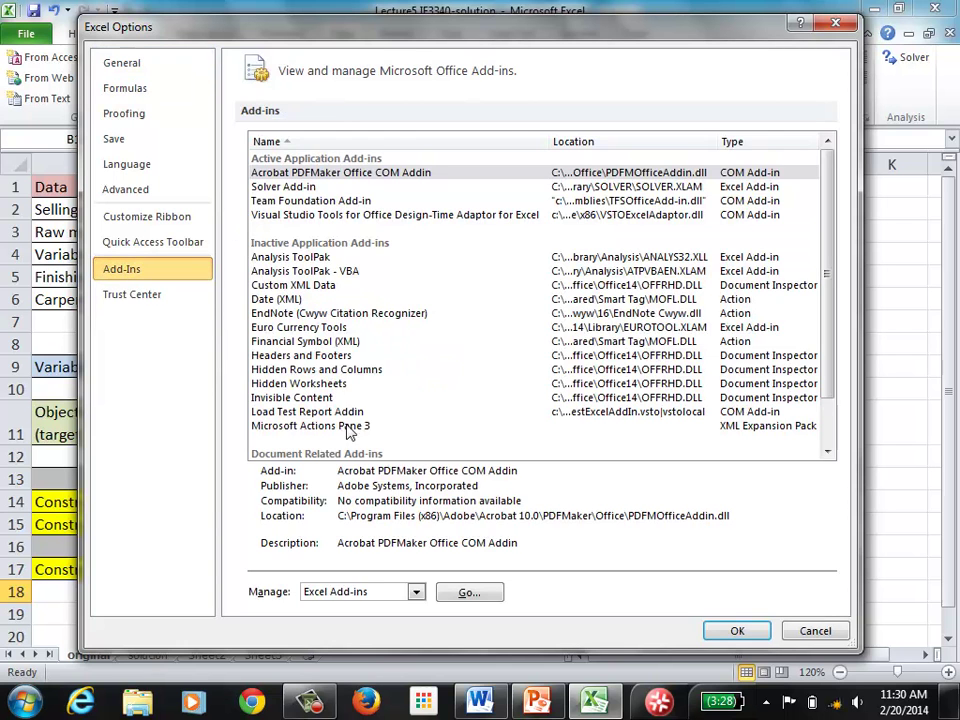
click(284, 188)
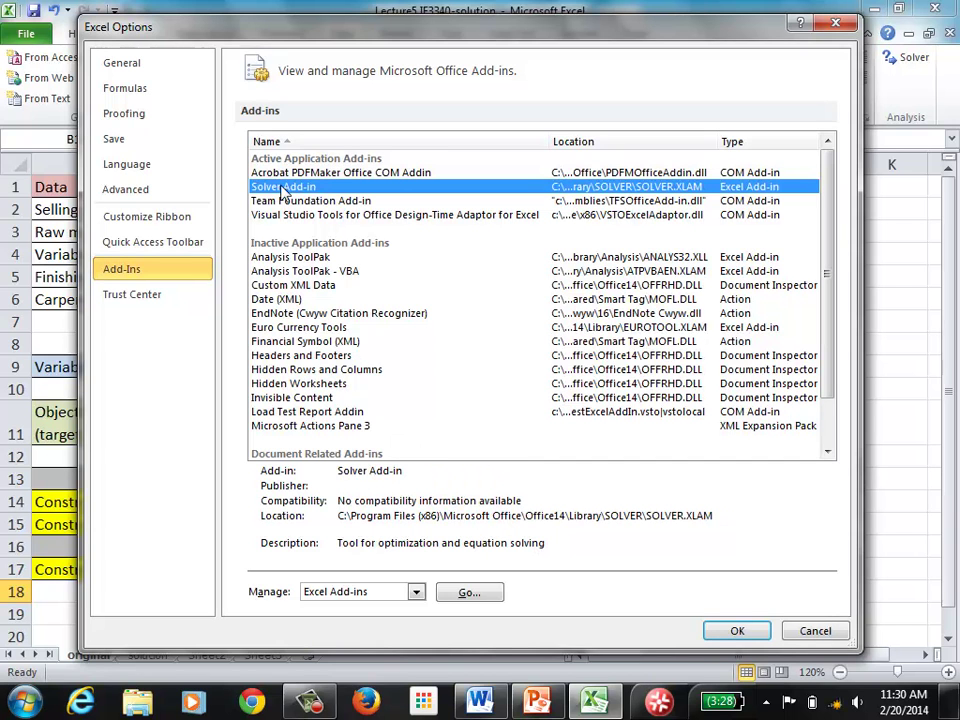
click(468, 594)
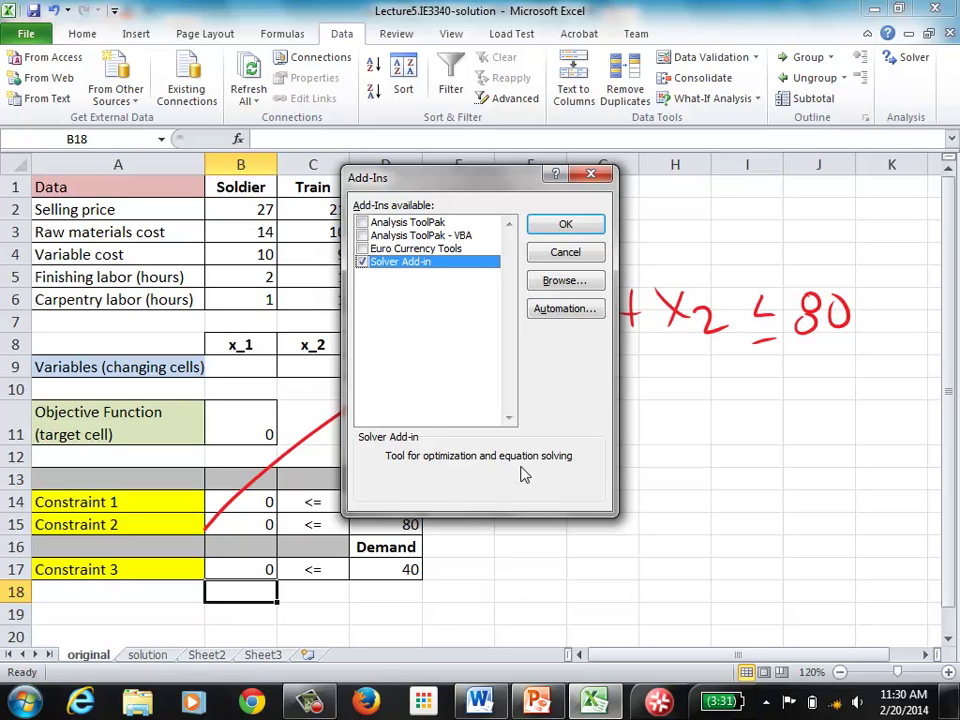
click(566, 226)
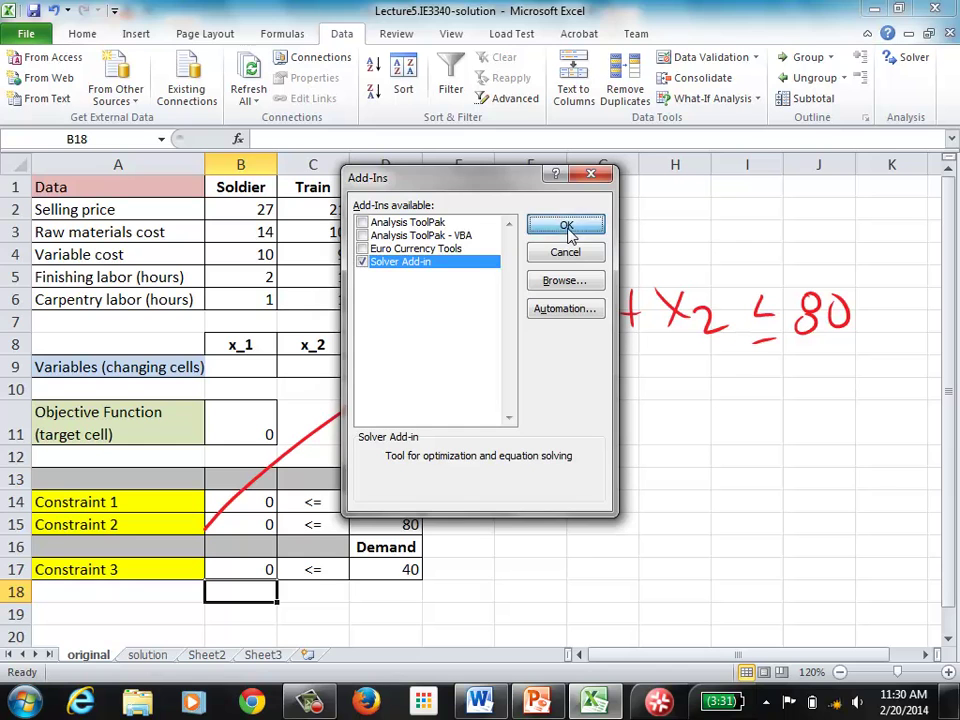
Step: Switch to PowerPoint and review the slides on installing the add-ins and setting up Solver's objective function in slide show view
click(539, 700)
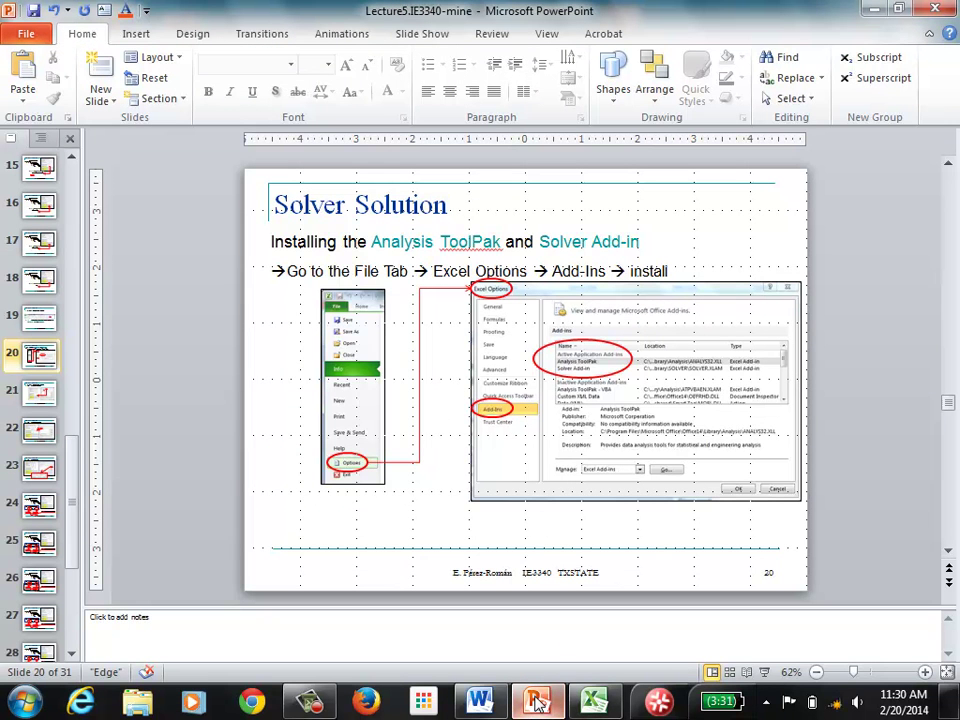
click(764, 672)
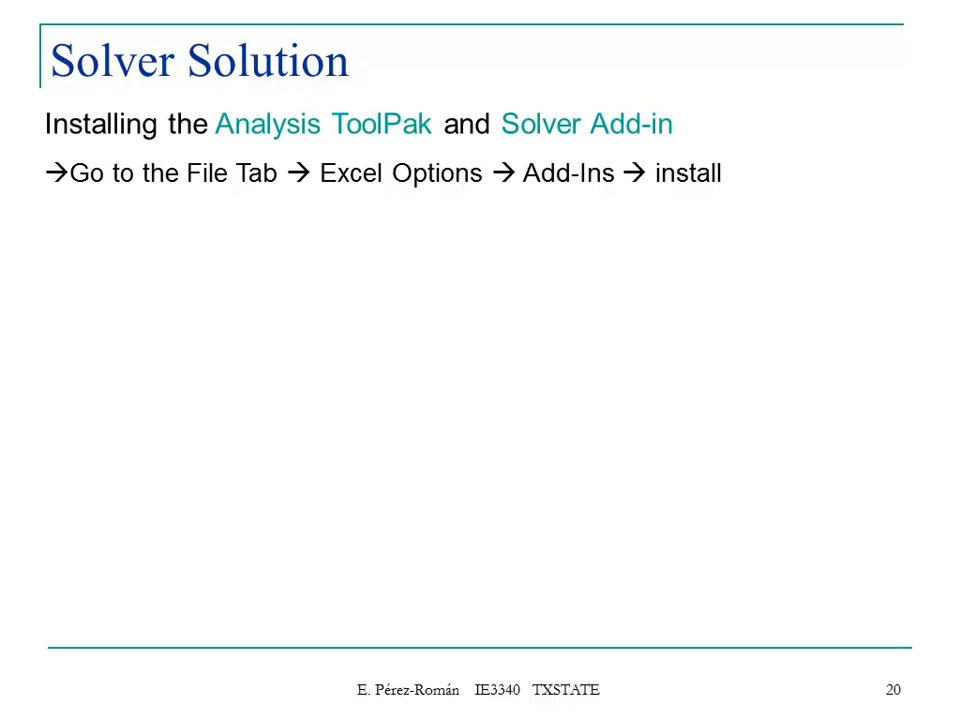
key(space)
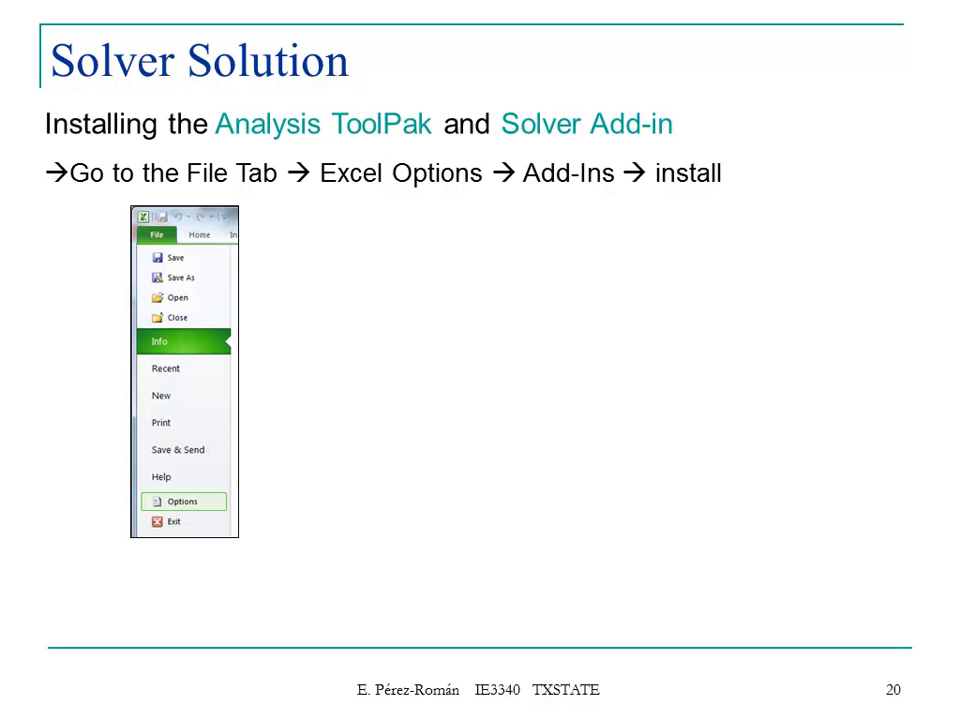
key(space)
key(space)
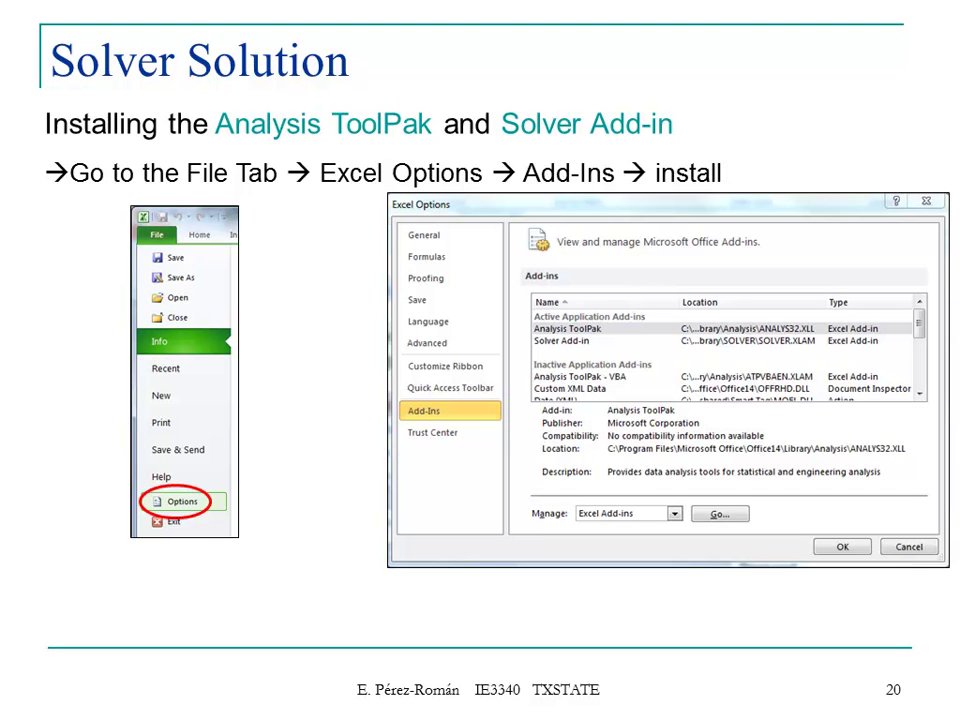
key(space)
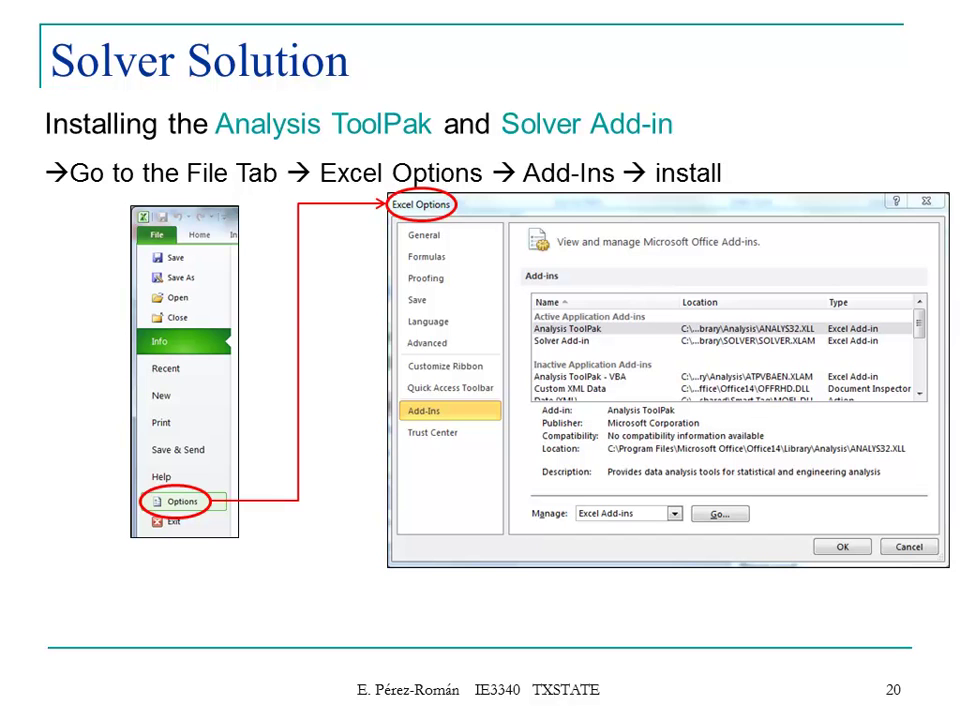
key(space)
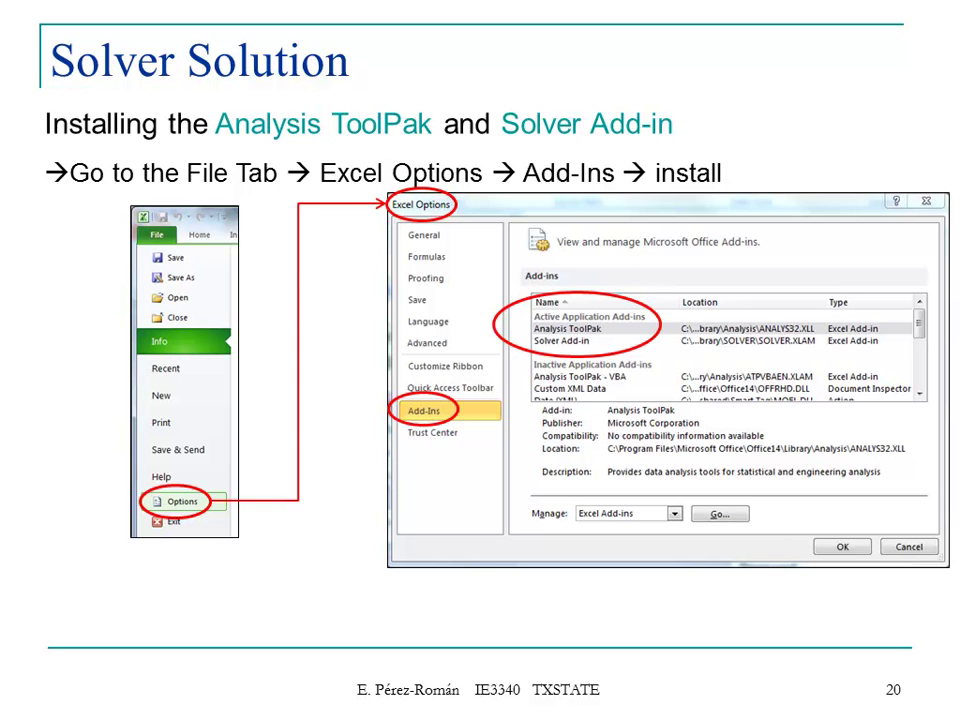
key(space)
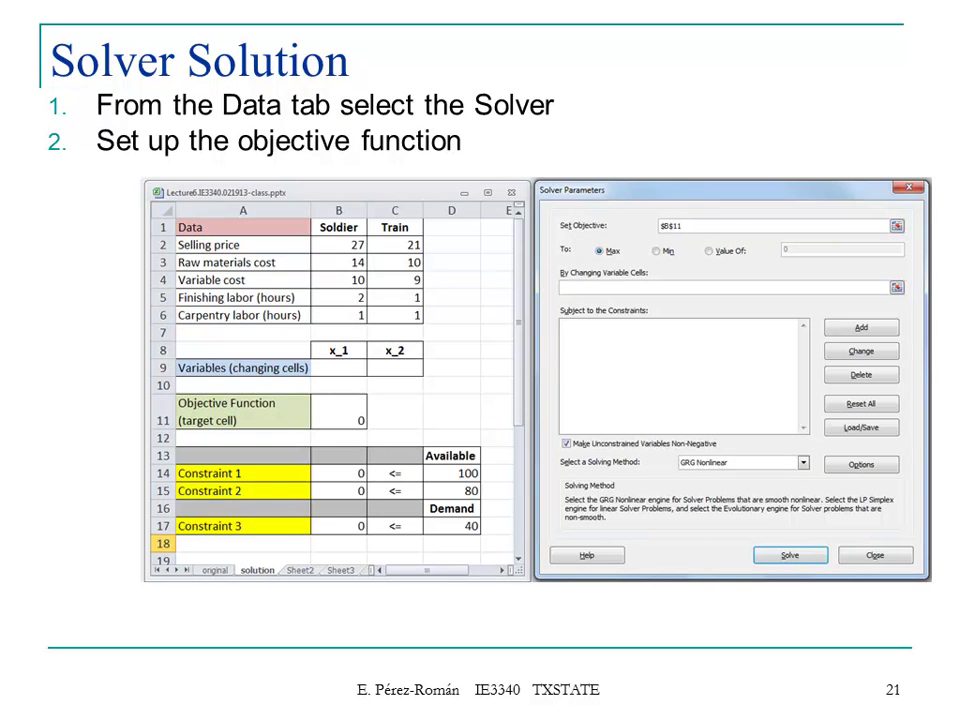
key(Page_Up)
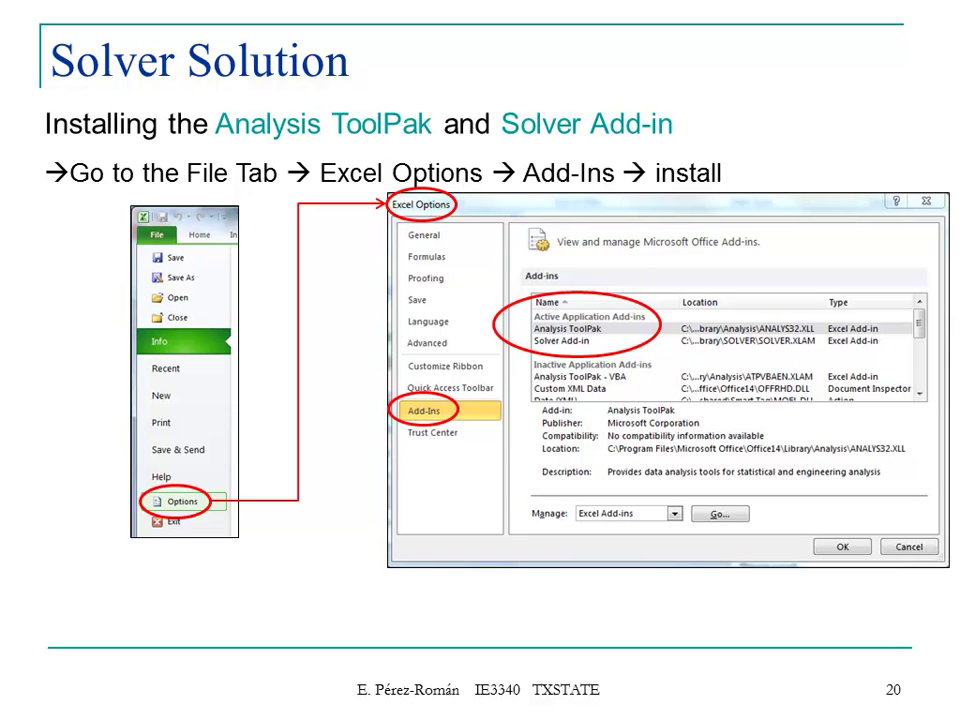
key(Right)
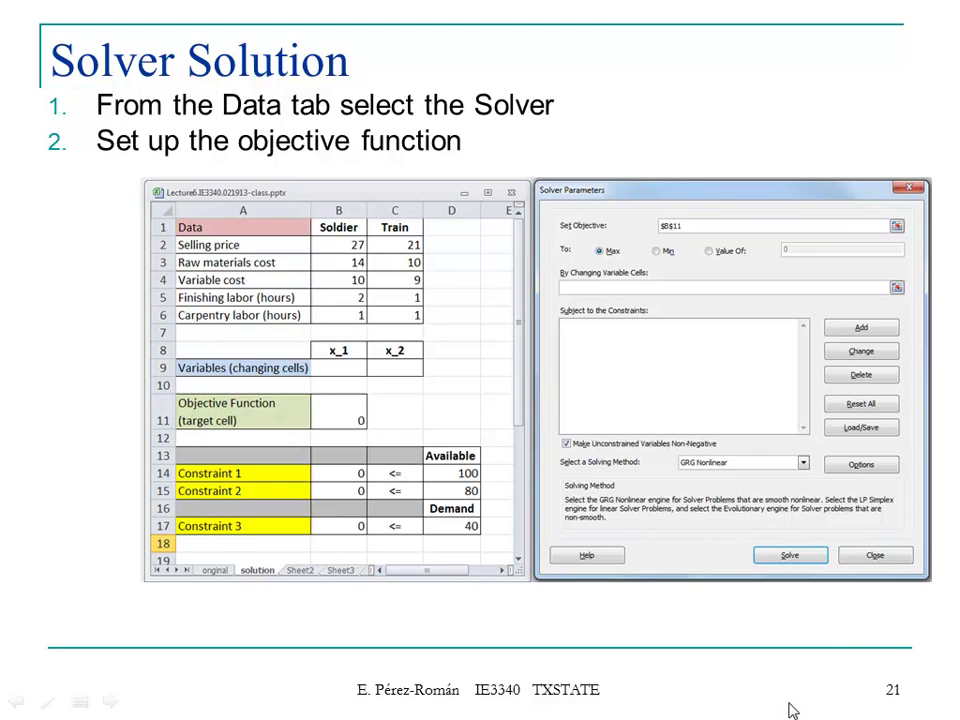
key(Escape)
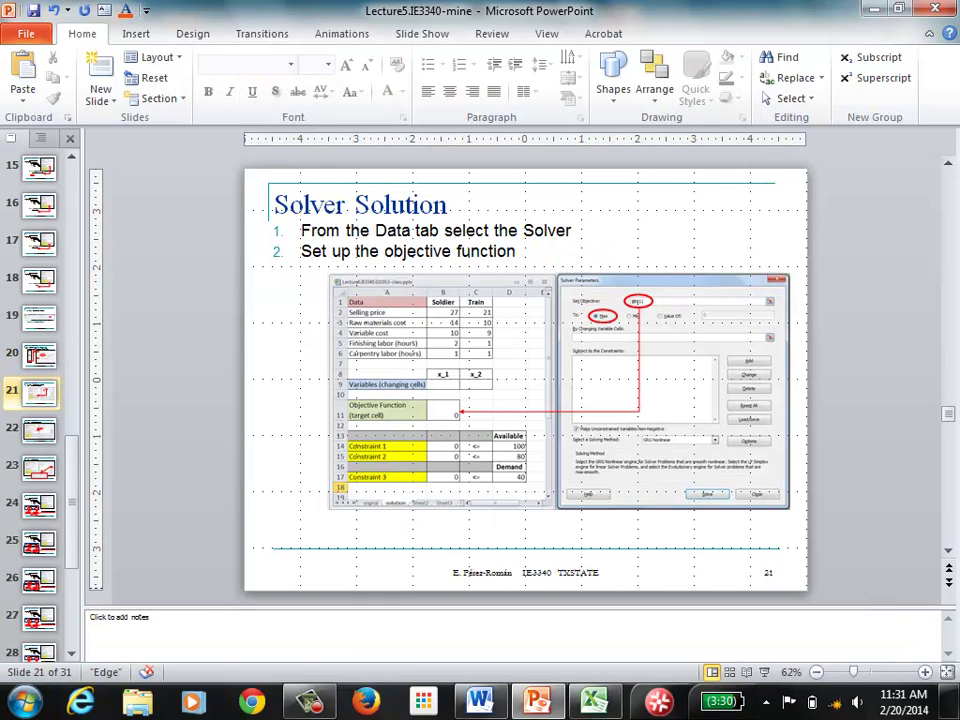
Step: Switch to Excel, start Solver and set the objective to the target cell $B$11
click(592, 703)
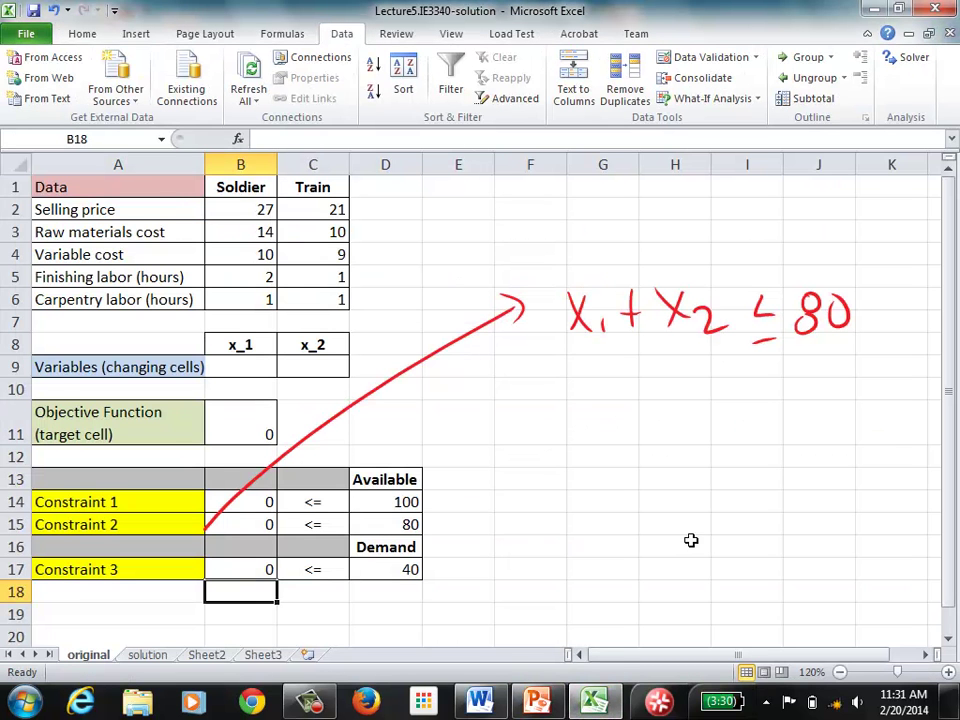
click(908, 62)
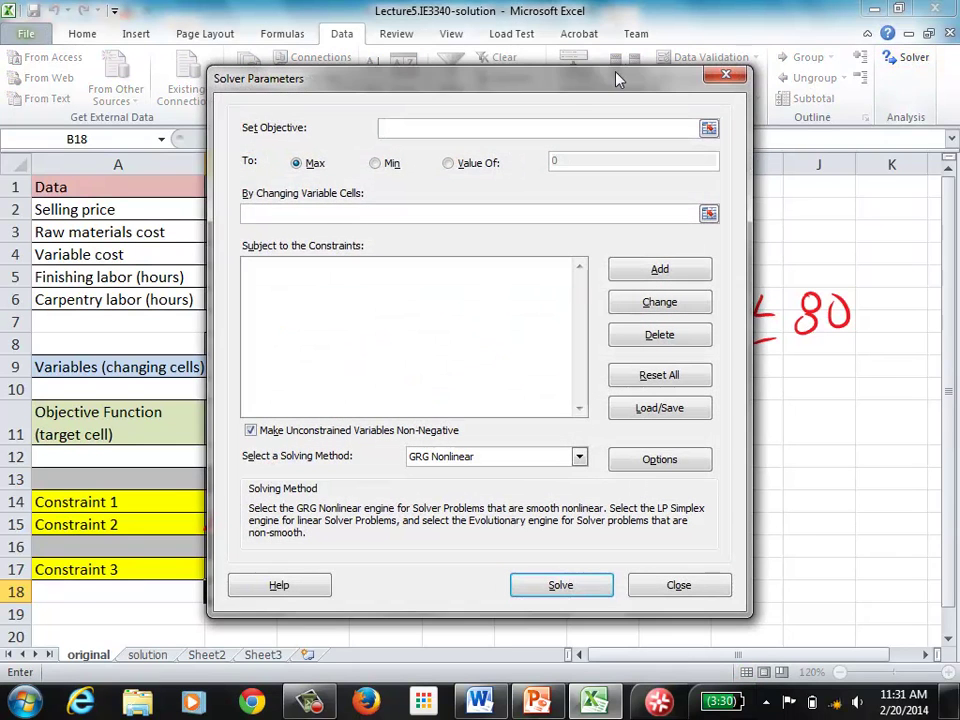
drag(561, 94, 754, 113)
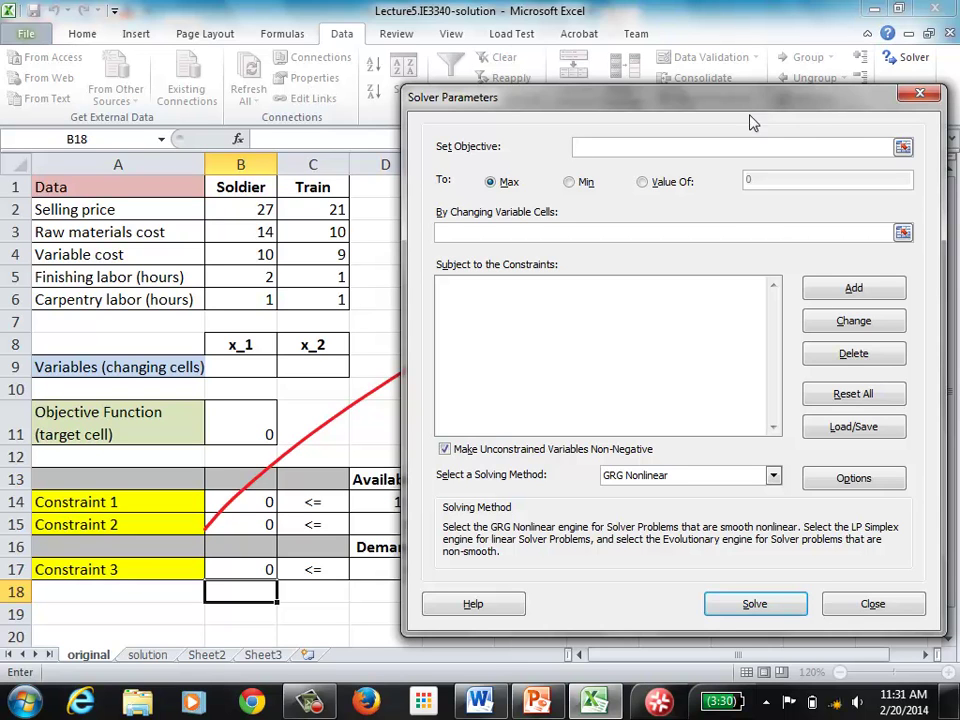
click(903, 148)
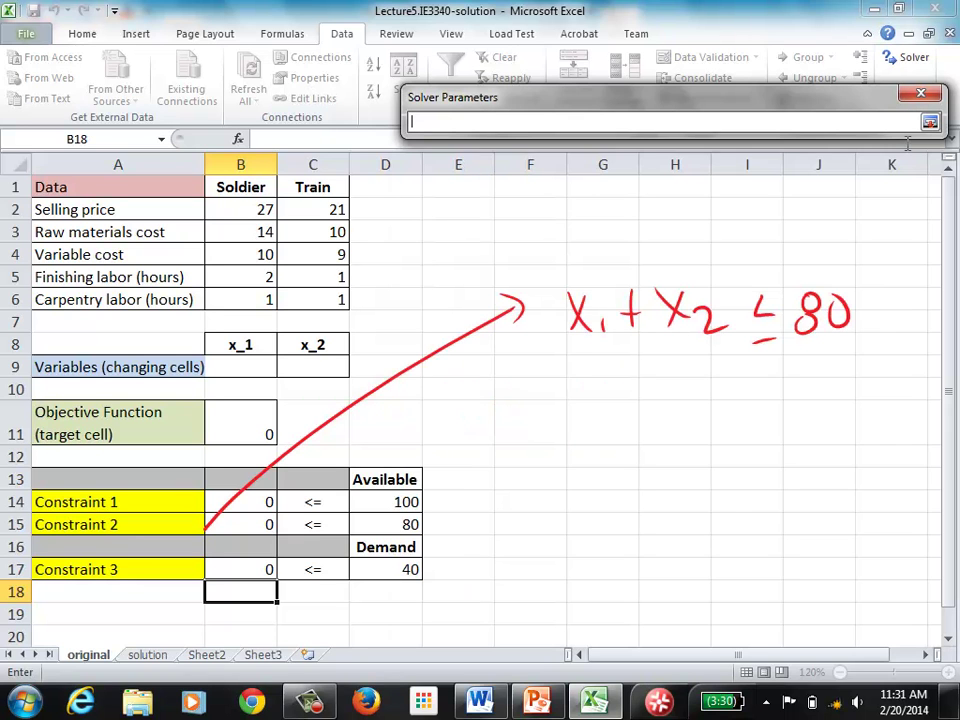
click(234, 427)
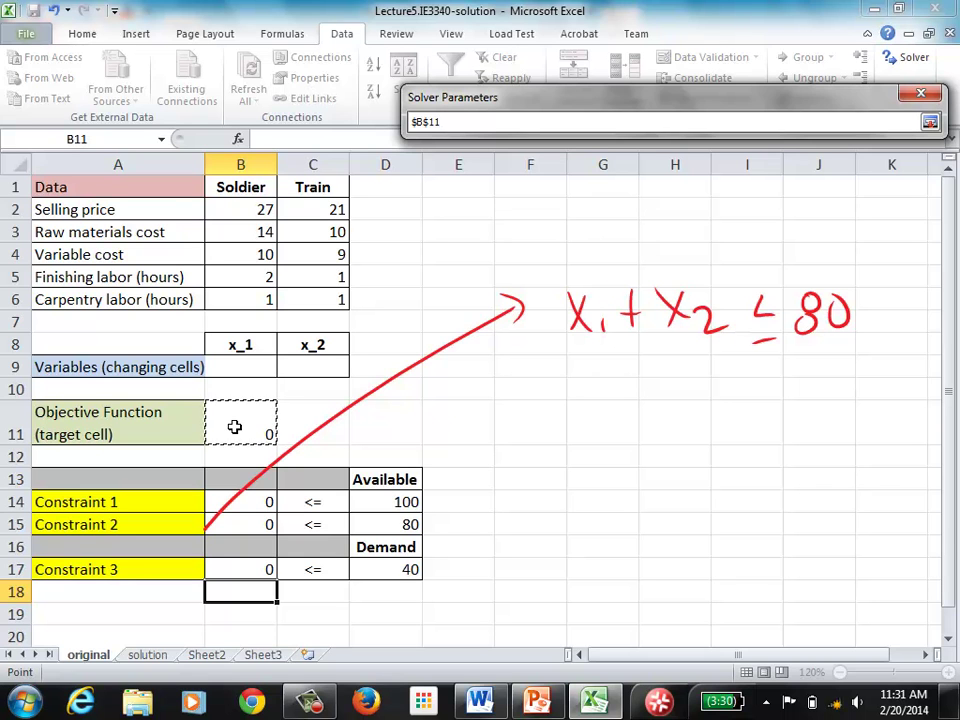
key(Return)
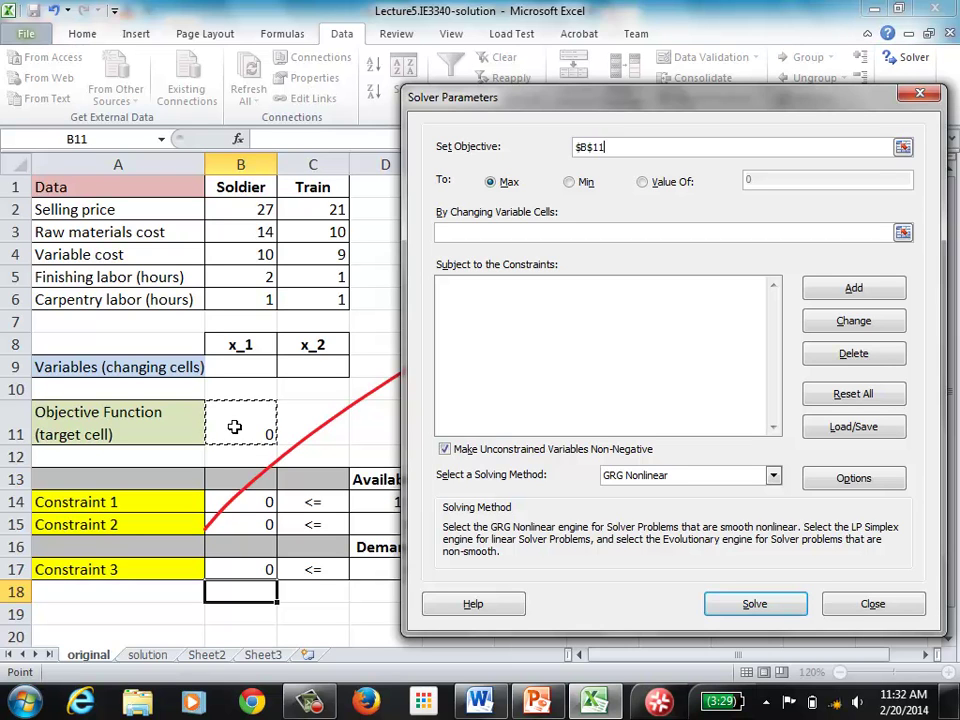
Step: Set Solver's changing variable cells to the x_1 and x_2 range $B$9:$C$9
click(903, 235)
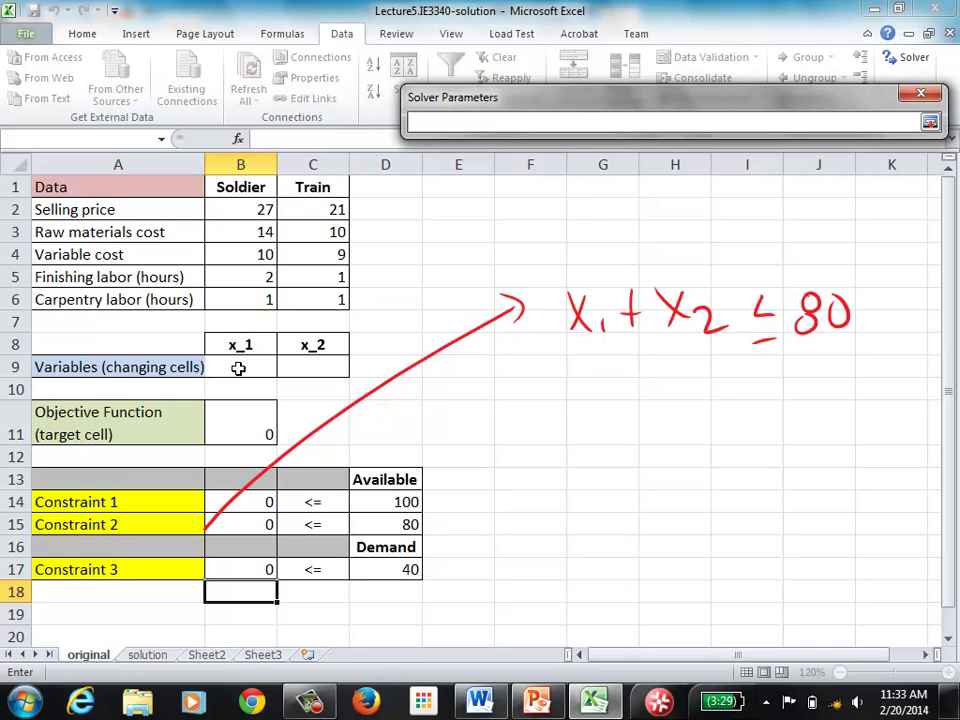
drag(238, 368, 301, 366)
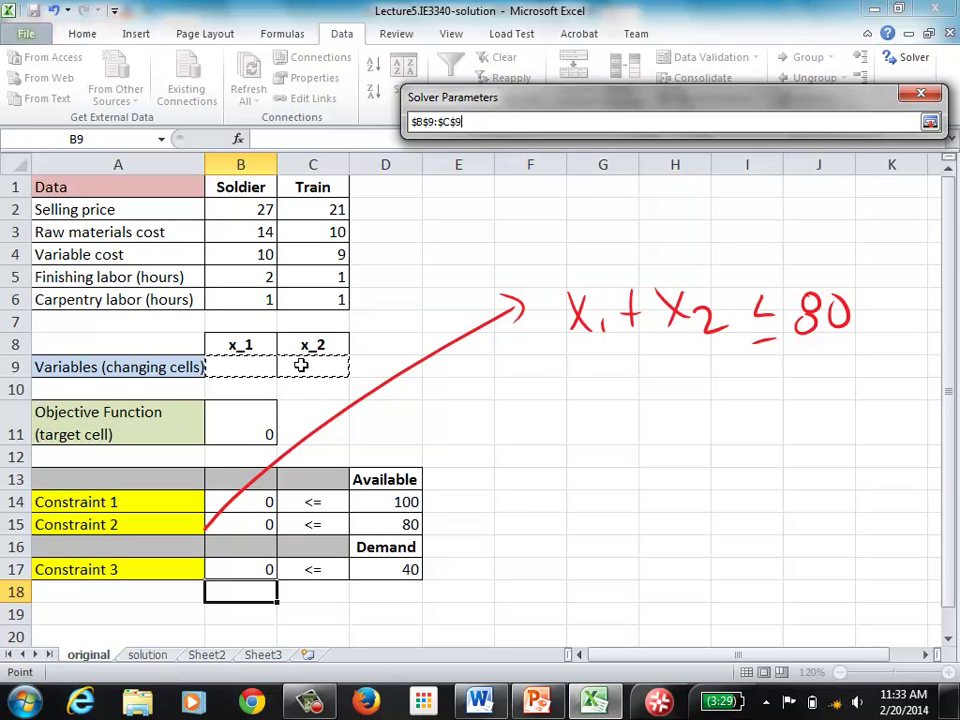
key(Return)
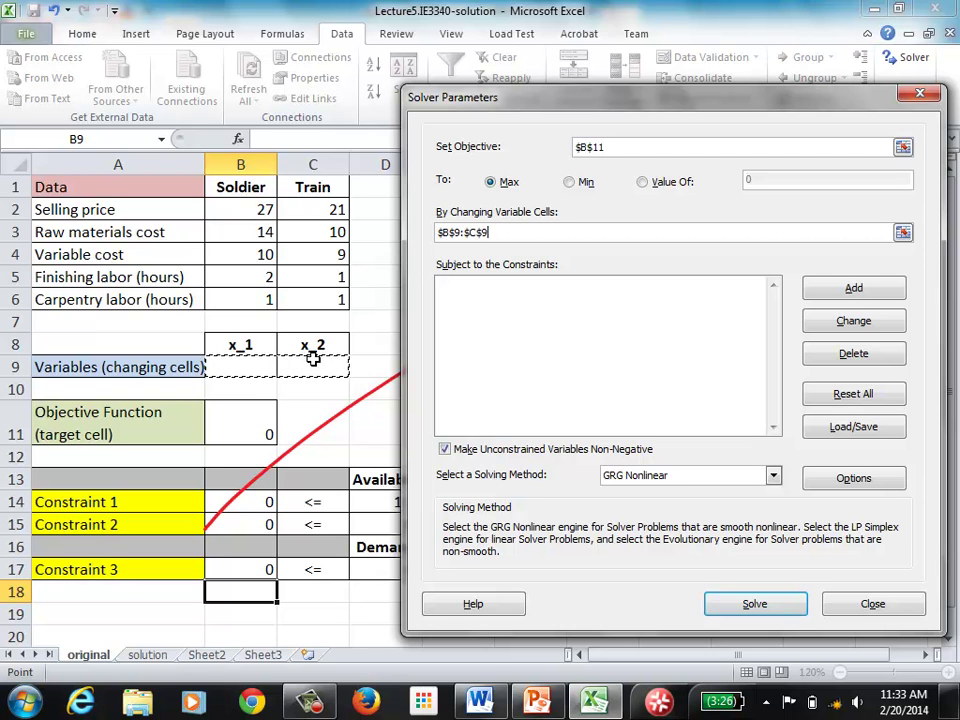
Step: Add the Solver constraint $B$14 <= $D$14 for Constraint 1, keeping the constraint dialog ready for another entry
click(864, 291)
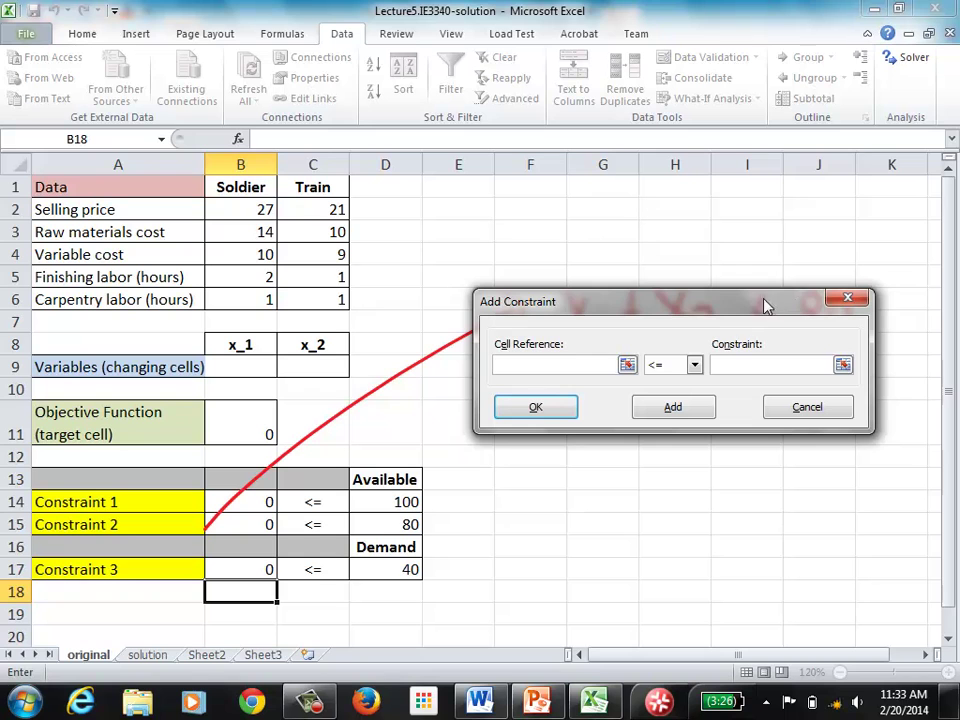
drag(731, 315, 669, 301)
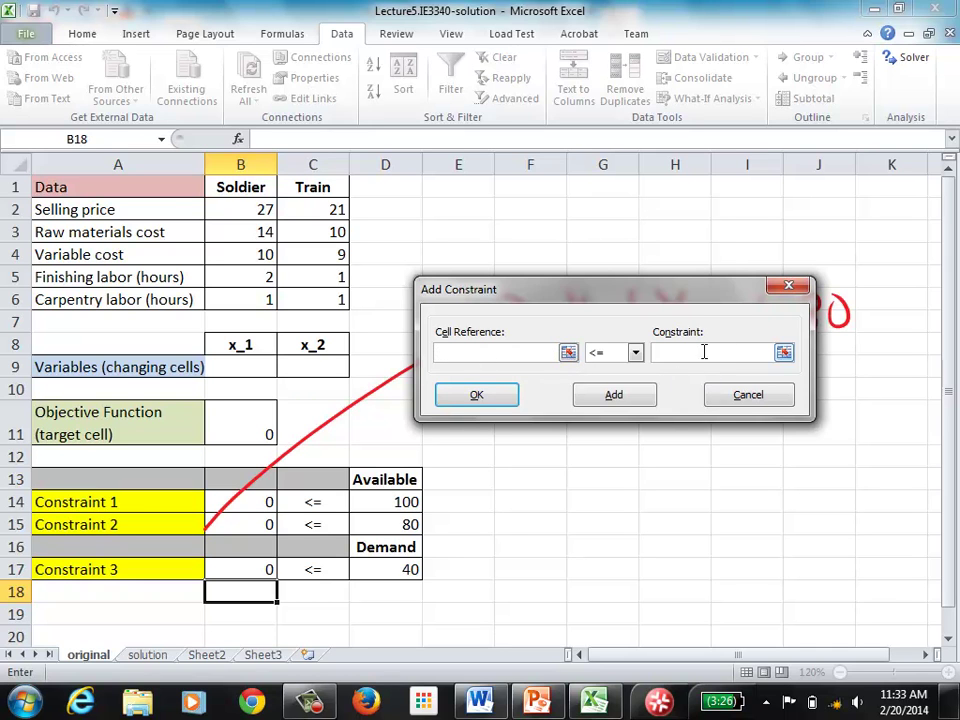
click(636, 358)
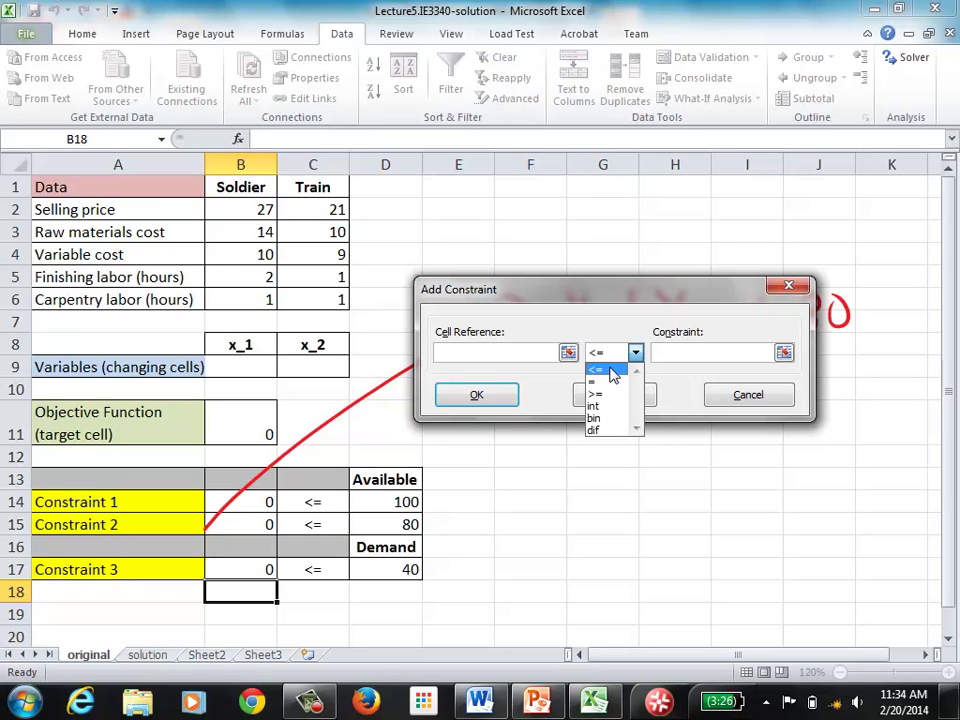
click(615, 324)
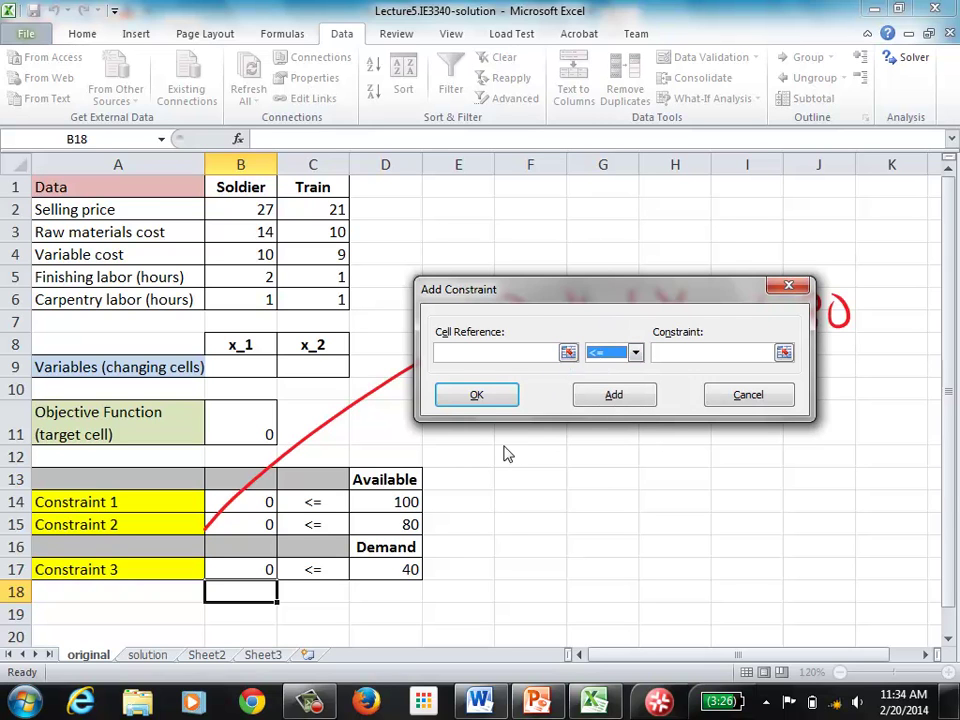
click(514, 354)
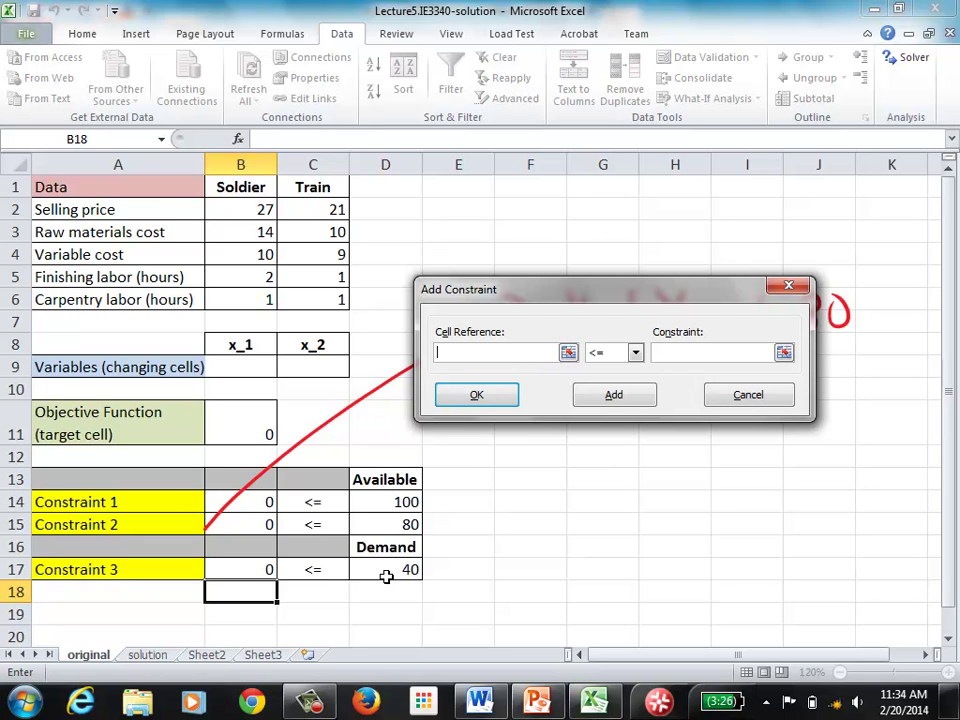
click(254, 501)
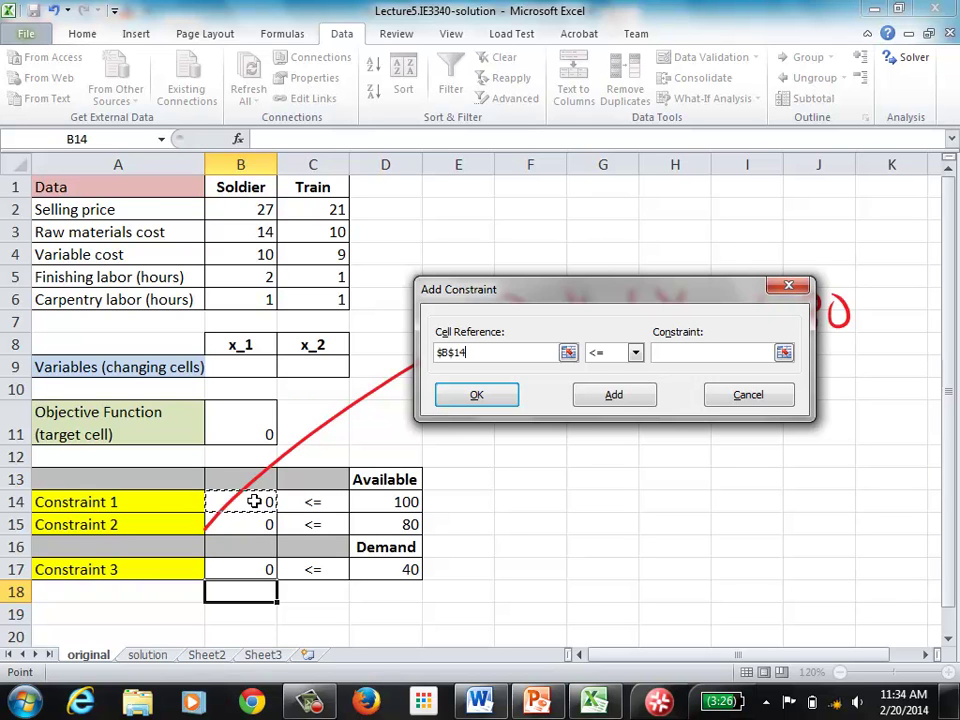
click(660, 352)
click(682, 352)
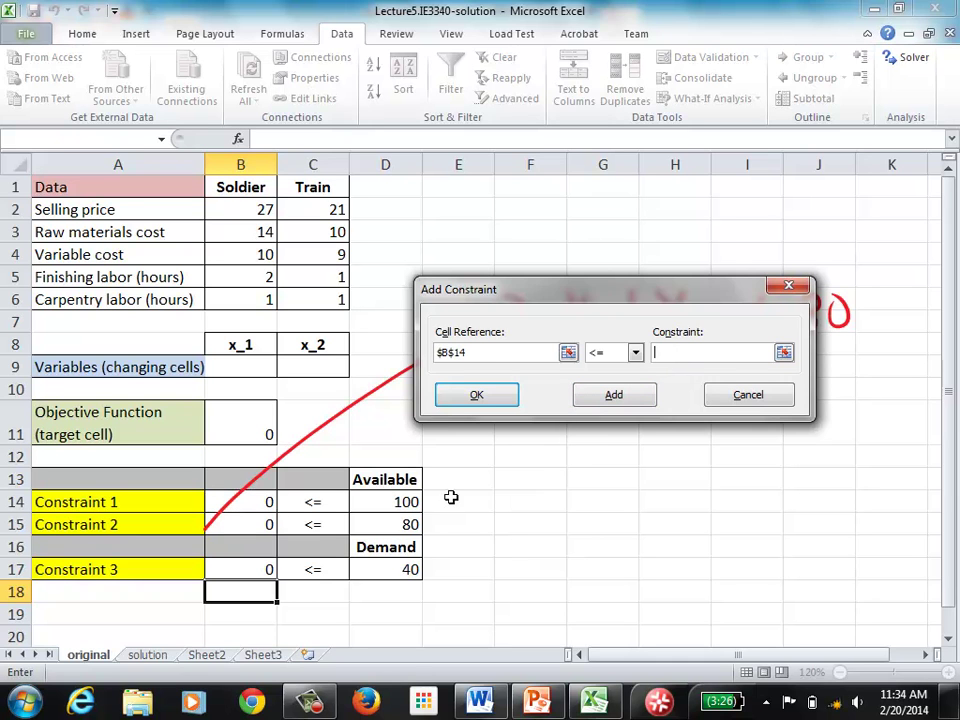
click(396, 501)
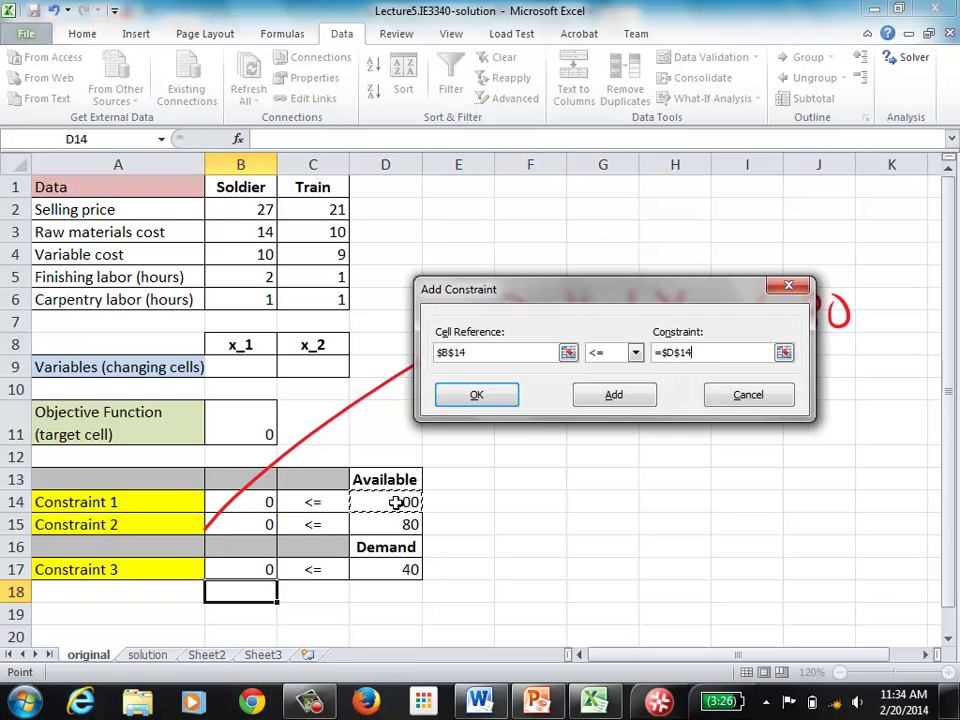
click(606, 396)
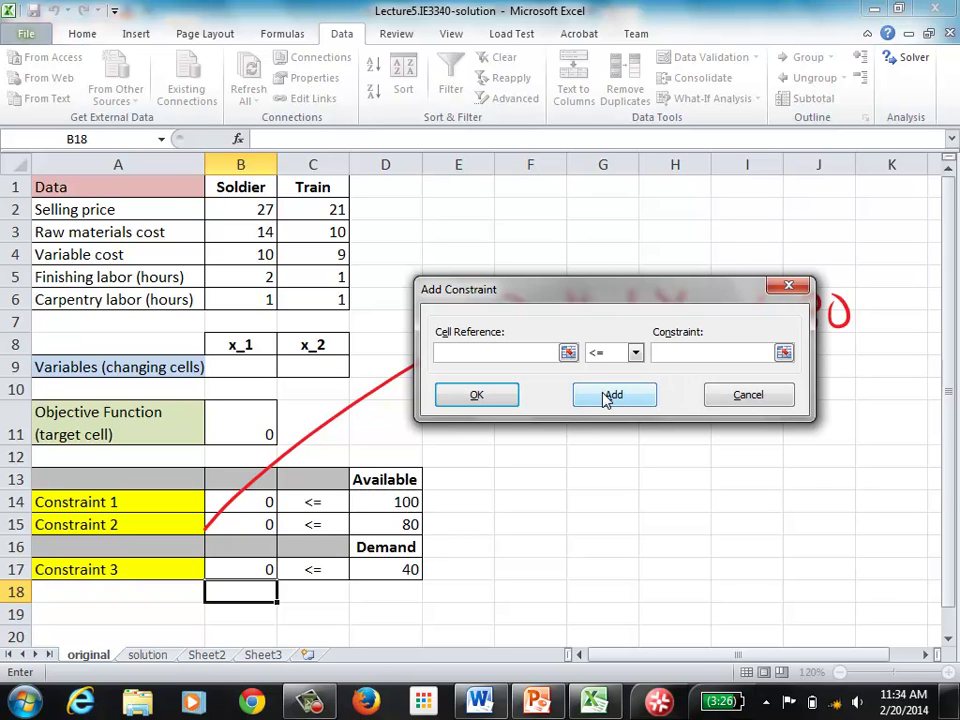
Step: Add the Solver constraint $B$15 <= $D$15 for Constraint 2, keeping the constraint dialog ready for another entry
click(261, 523)
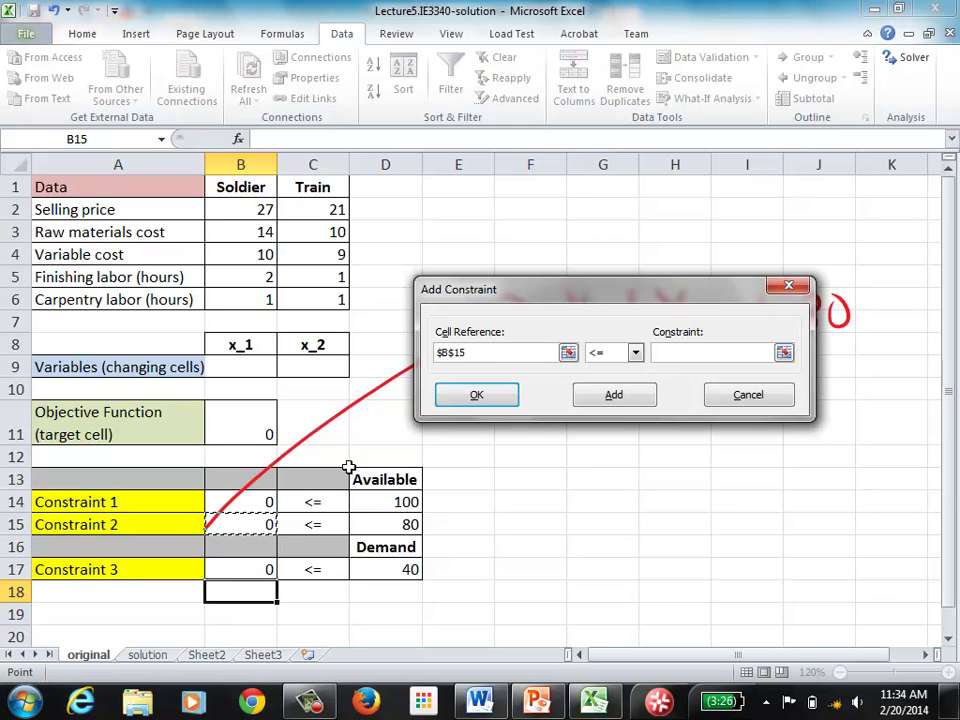
click(686, 351)
click(399, 522)
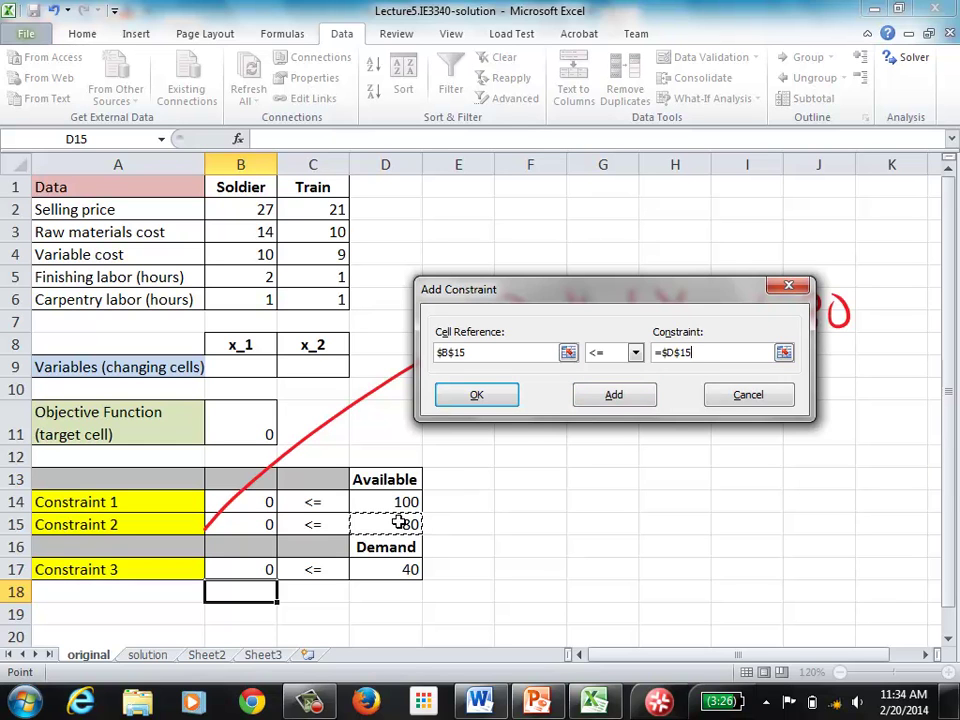
click(615, 396)
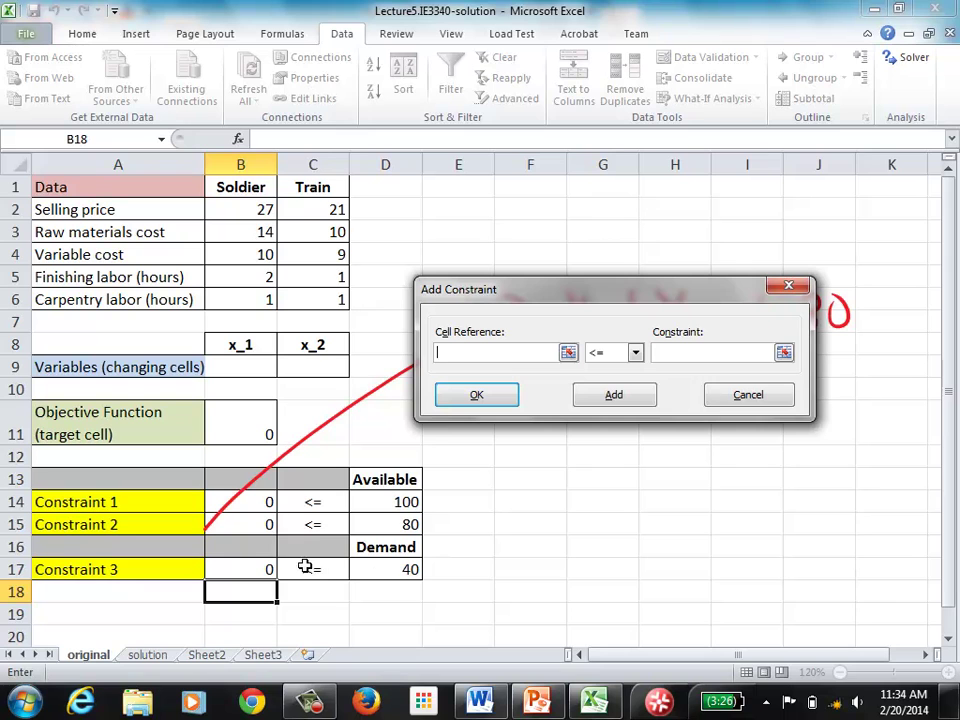
Step: Add the Solver constraint $B$17 <= $D$17 for Constraint 3 and return to the Solver parameters
click(251, 570)
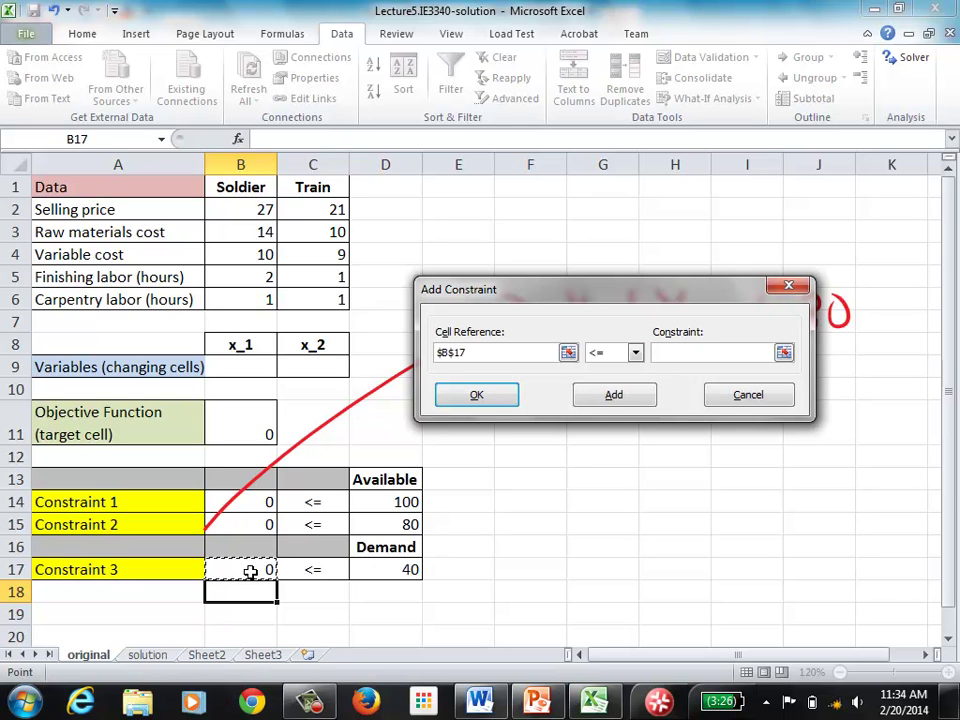
click(676, 355)
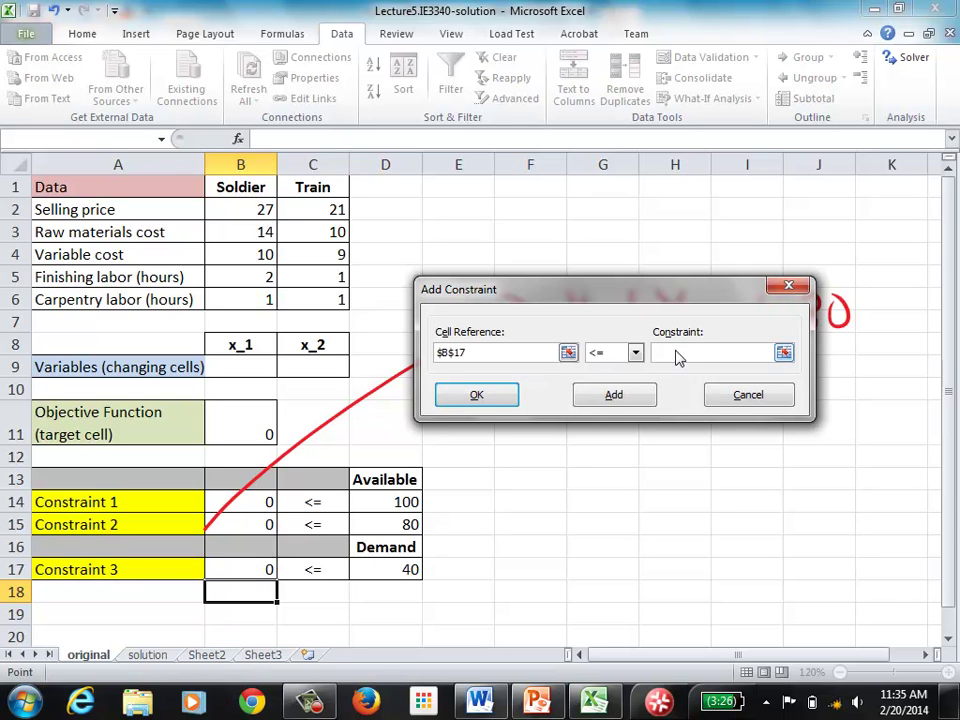
click(408, 570)
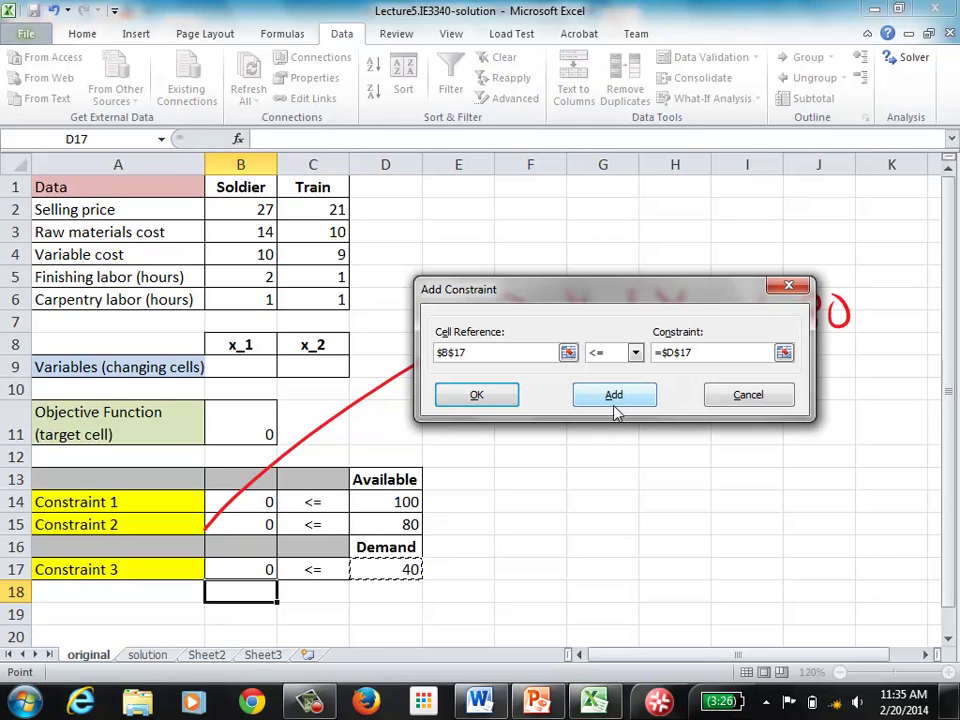
click(499, 406)
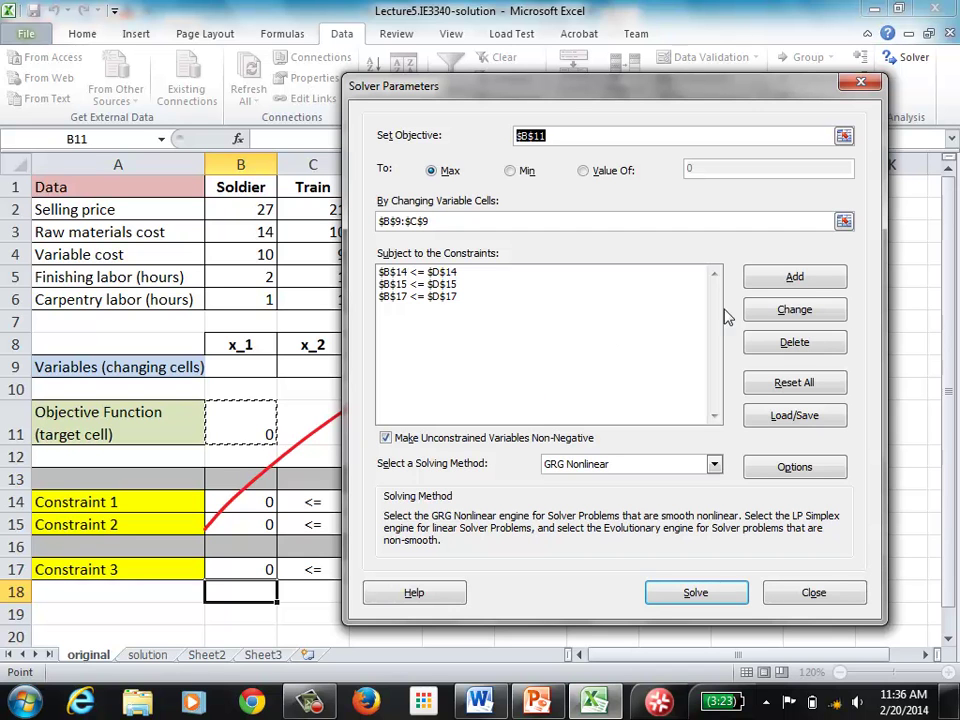
click(810, 293)
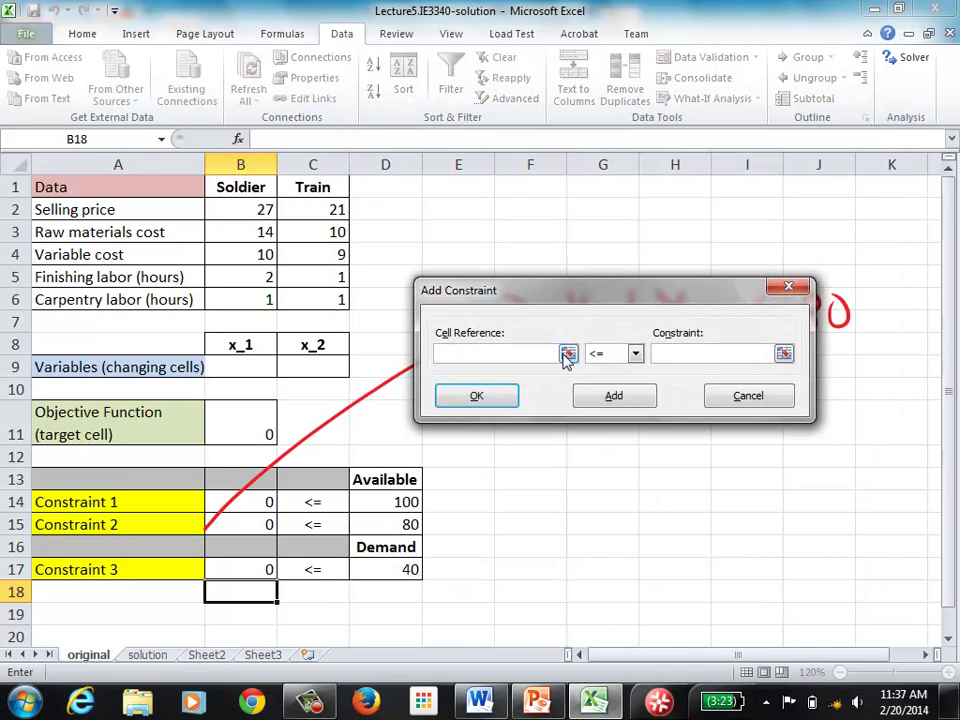
click(246, 368)
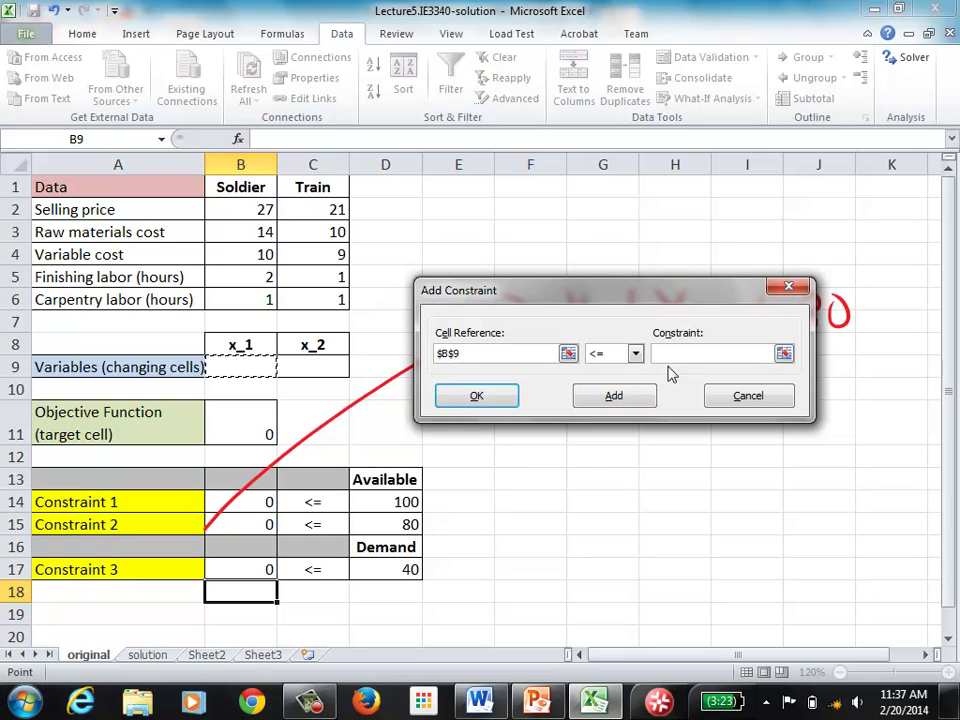
click(637, 356)
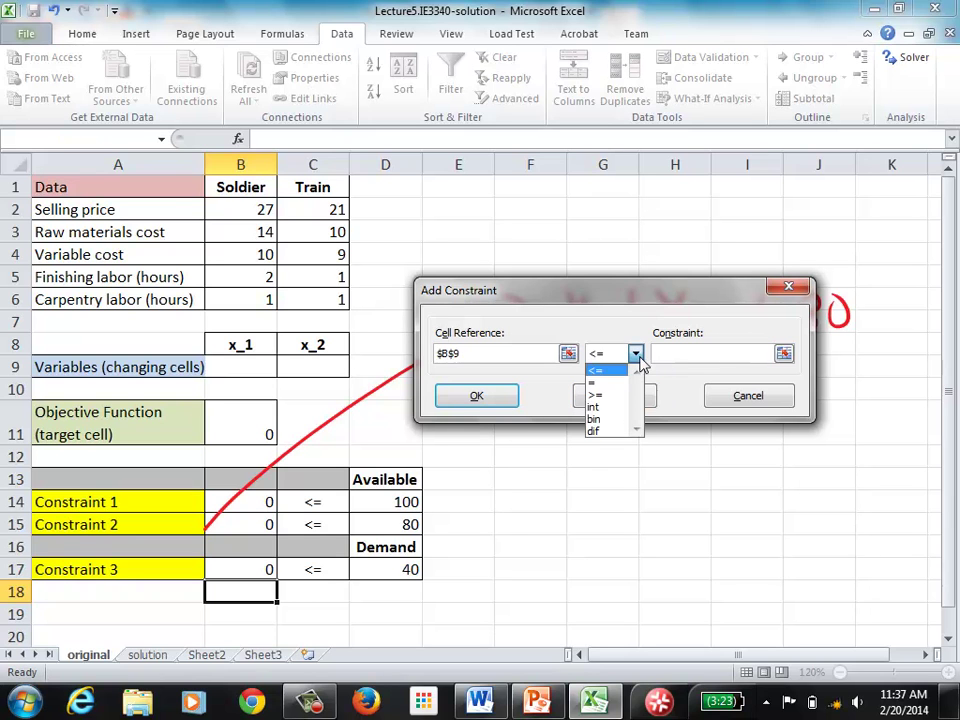
click(604, 396)
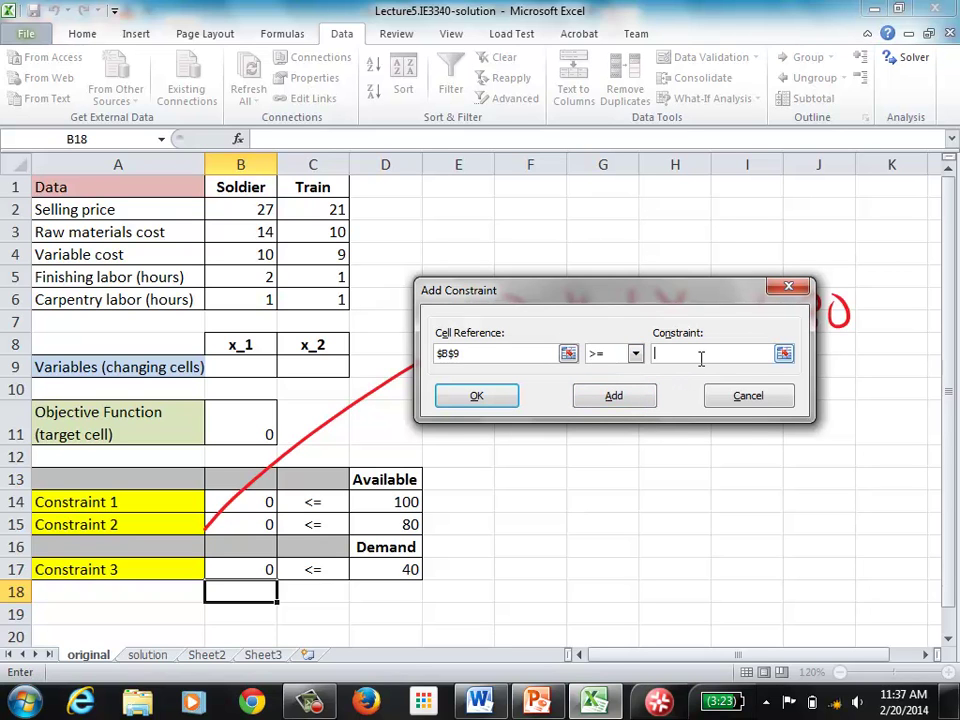
text(0)
click(748, 398)
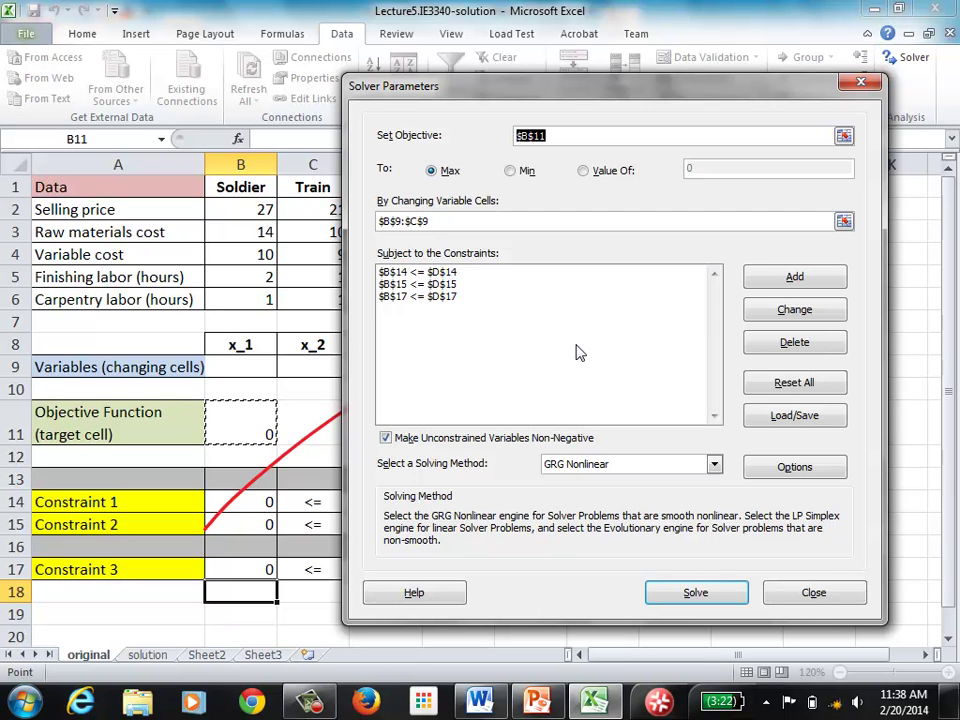
Step: Set Solver's solving method to Simplex LP and solve the model
click(714, 467)
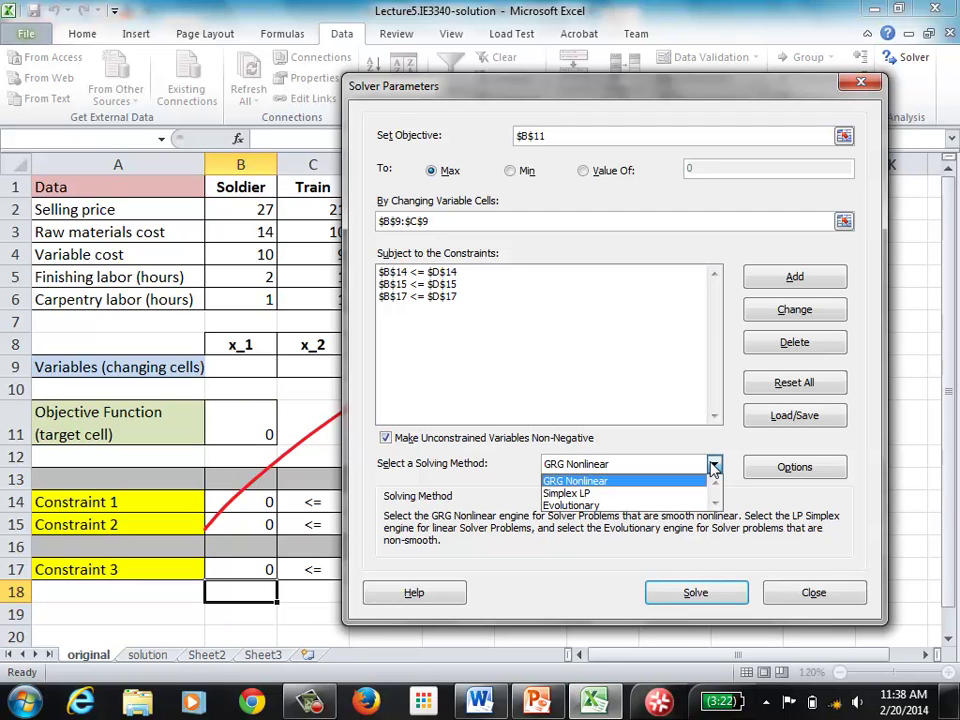
click(662, 494)
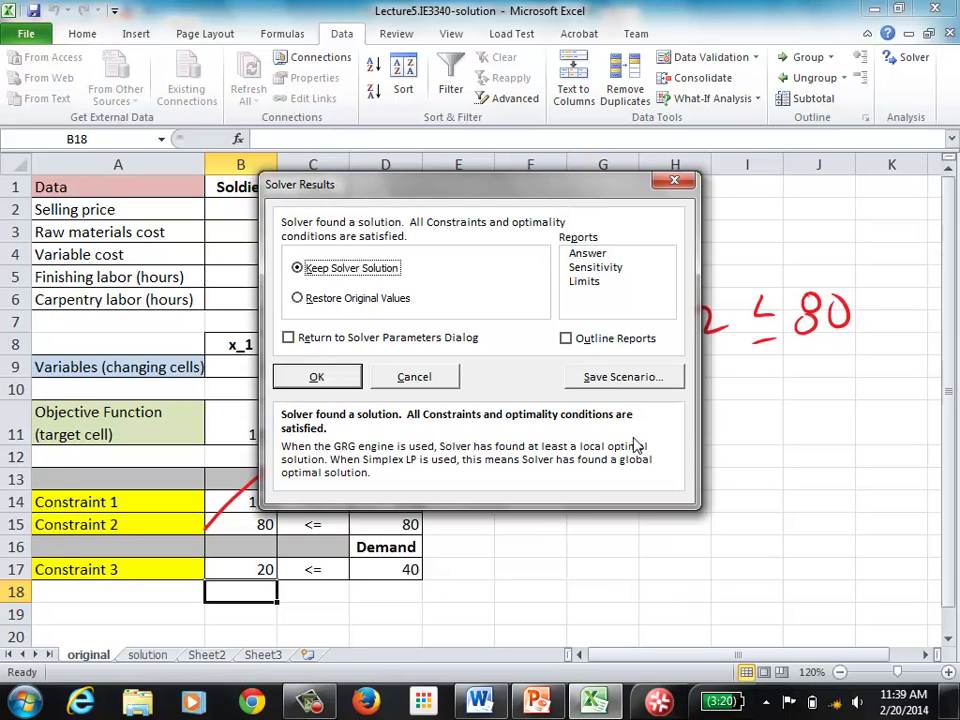
click(598, 268)
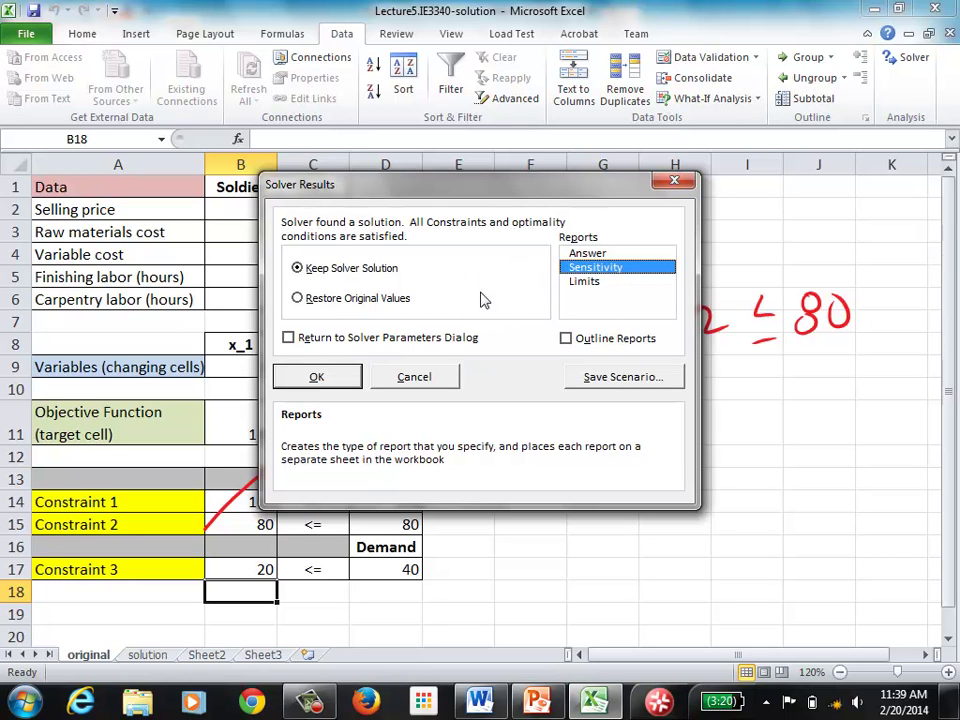
click(587, 255)
click(580, 270)
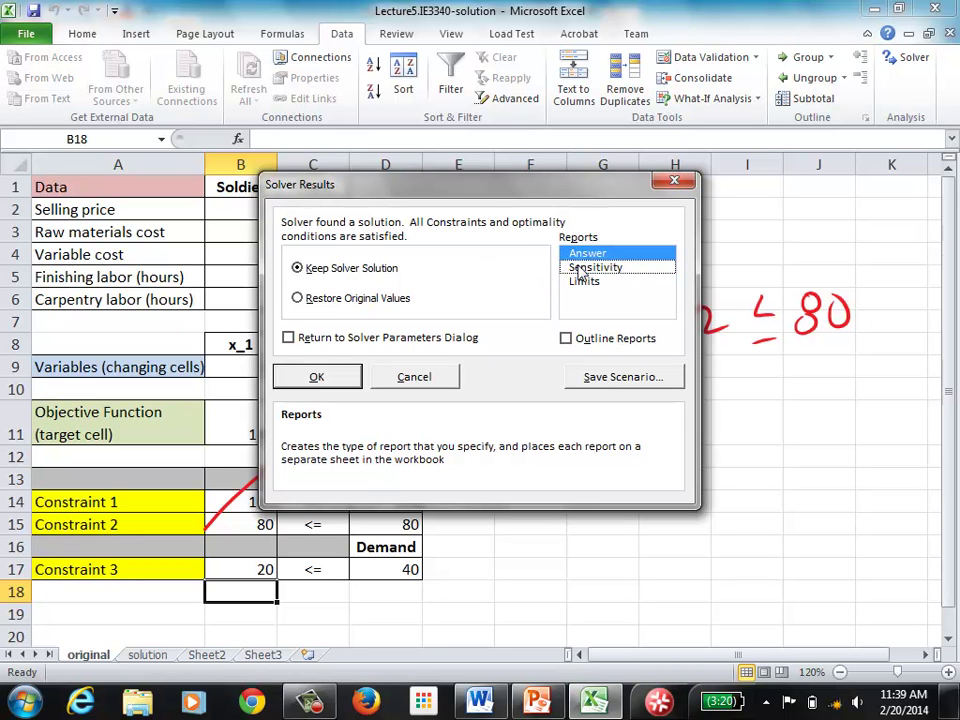
click(589, 256)
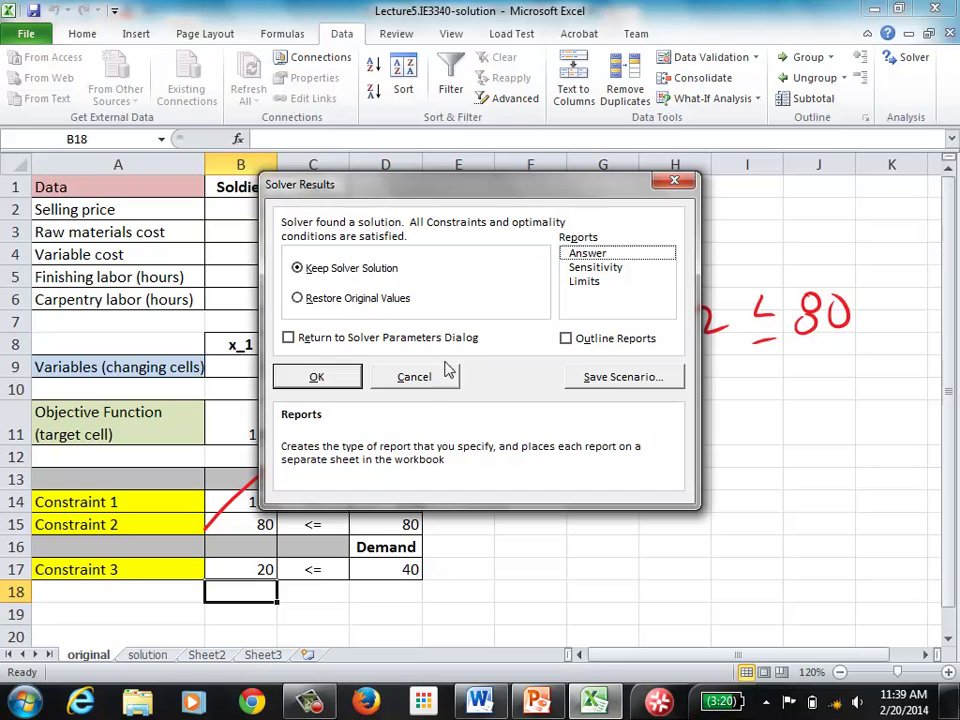
Step: Accept the Solver results, keeping the Solver solution without any reports
click(338, 384)
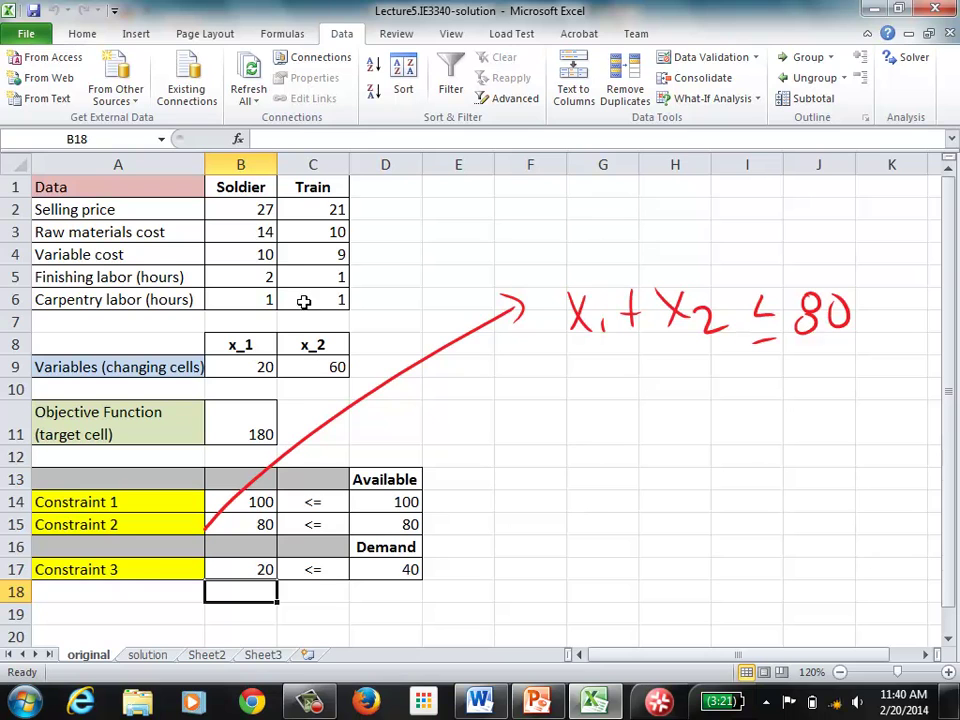
Step: Set the Soldier selling price to 50, re-solve the model with Solver and keep the solution
click(262, 212)
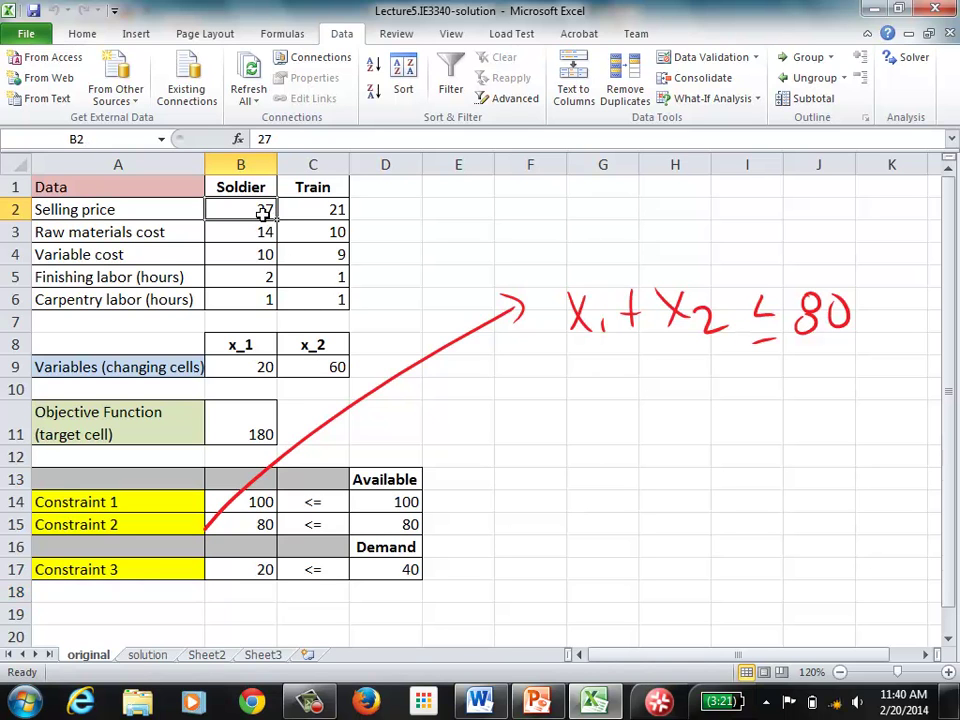
text(50)
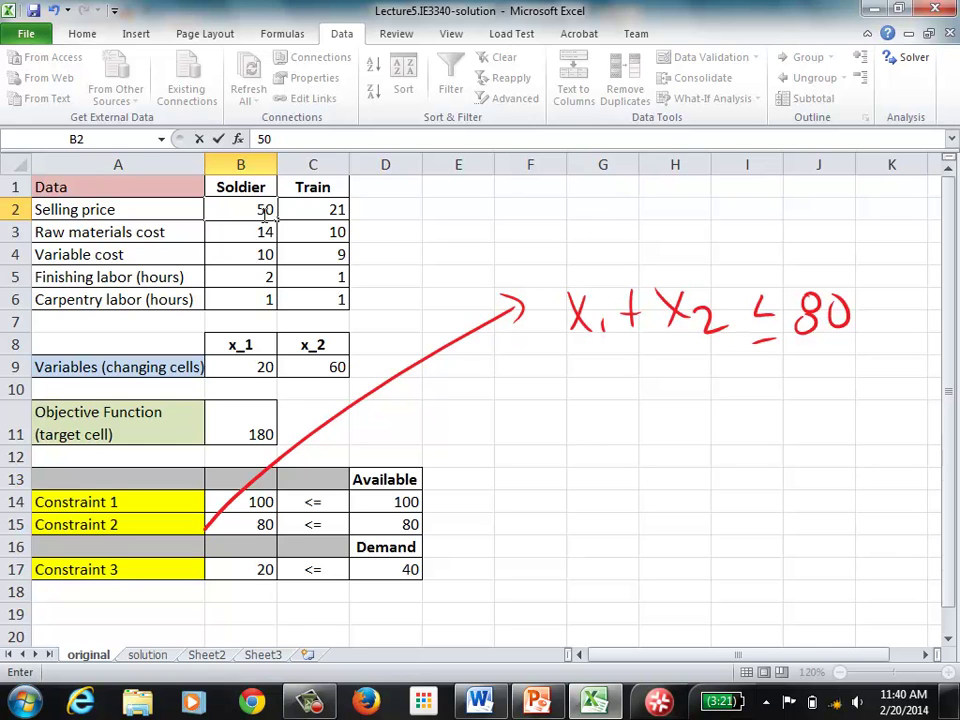
key(Return)
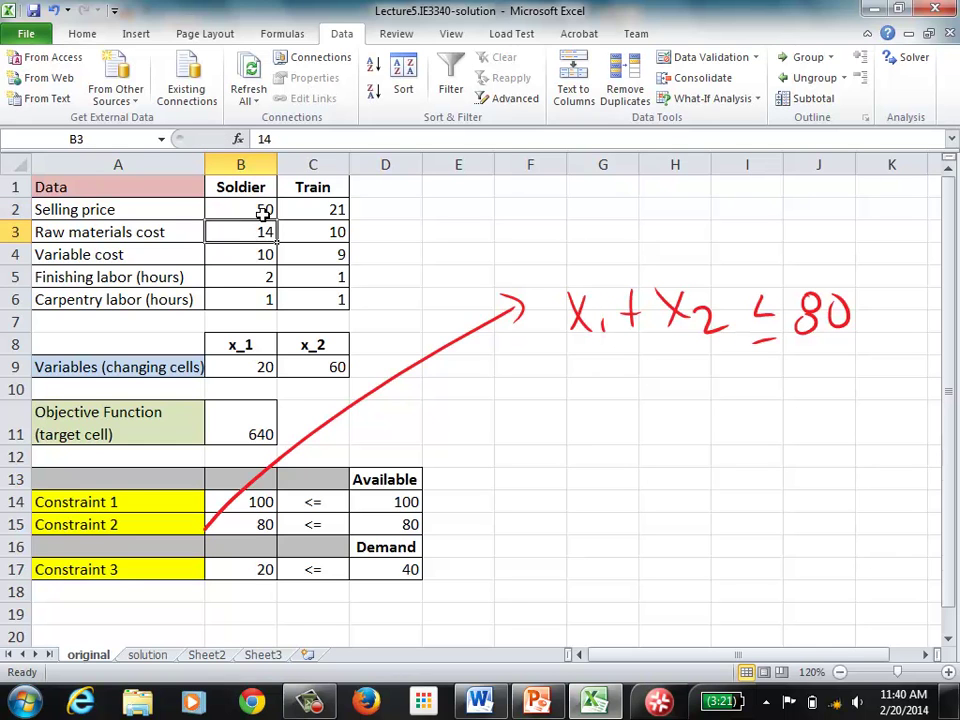
click(912, 60)
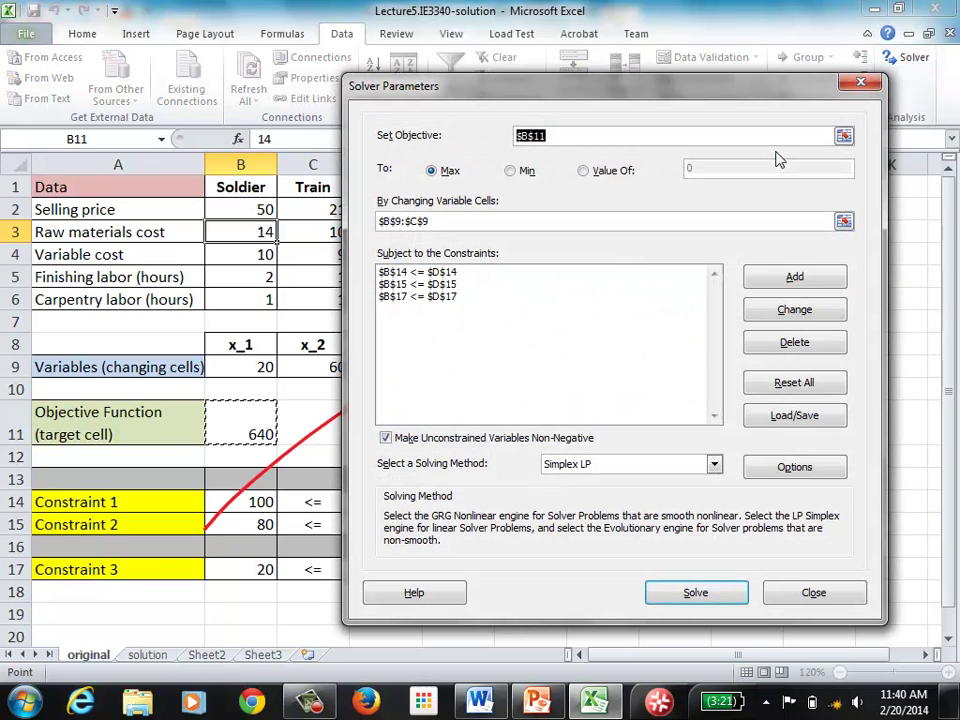
click(691, 593)
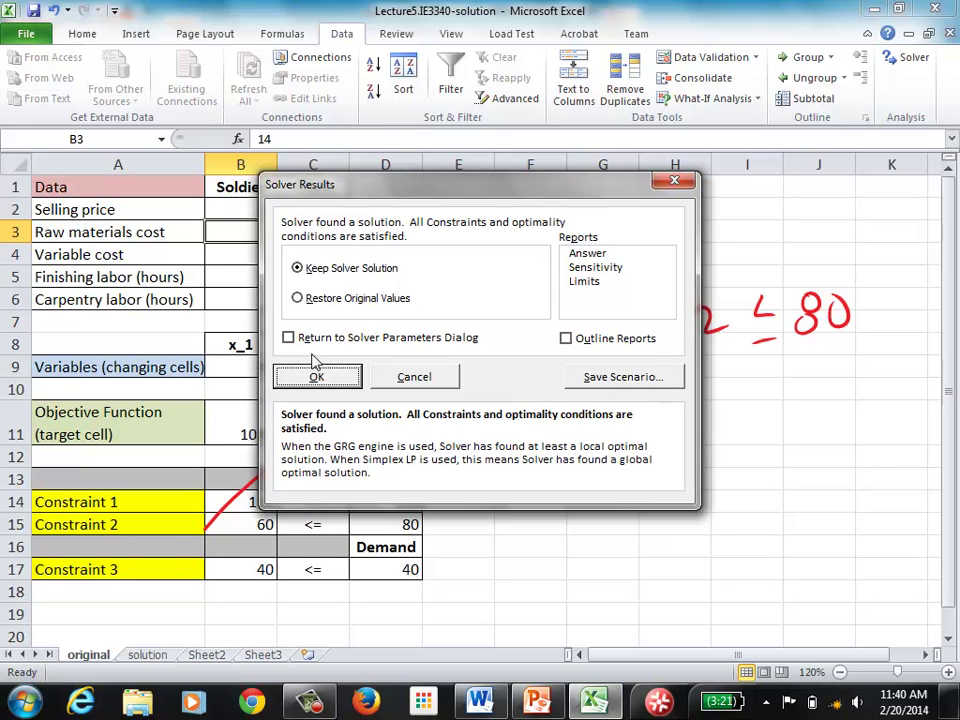
click(314, 376)
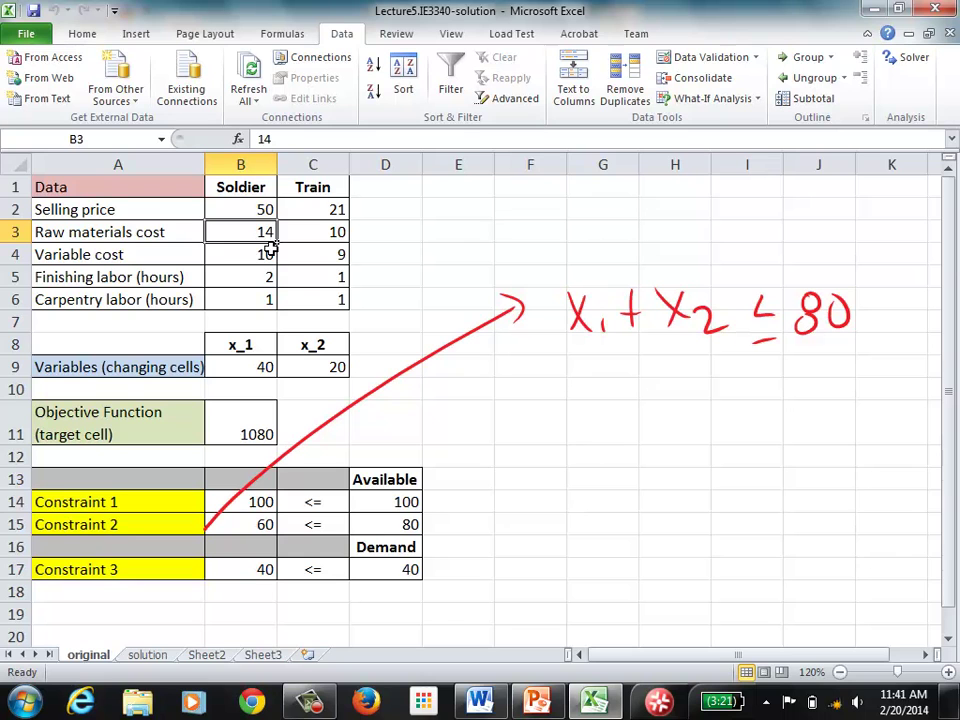
Step: Restore the Soldier selling price to 27, re-solve the model with Solver and keep the solution
click(265, 210)
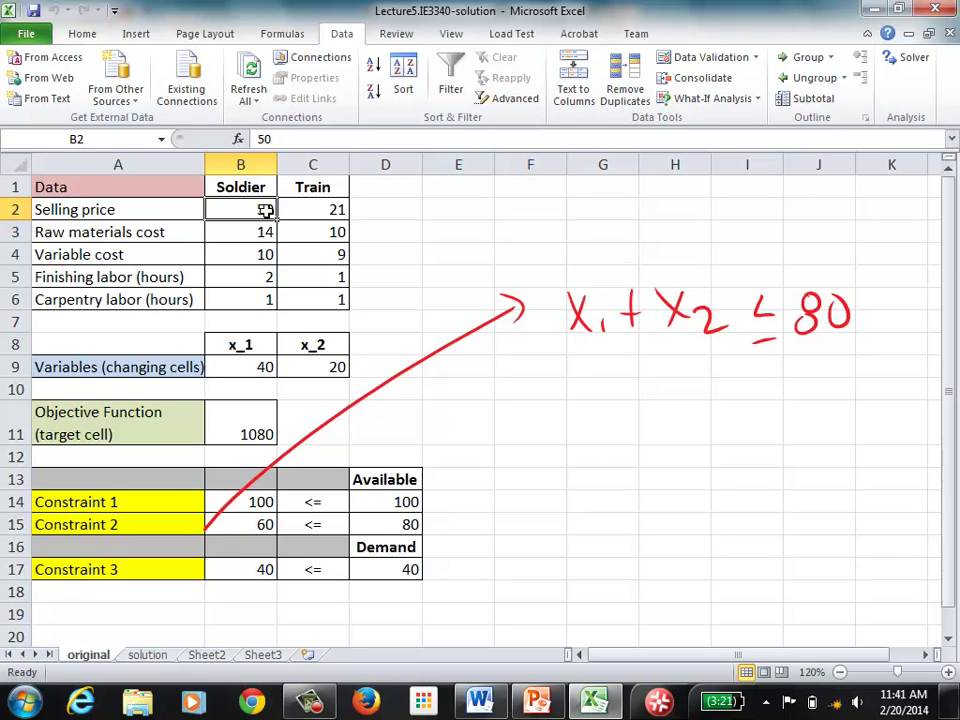
text(27)
key(Return)
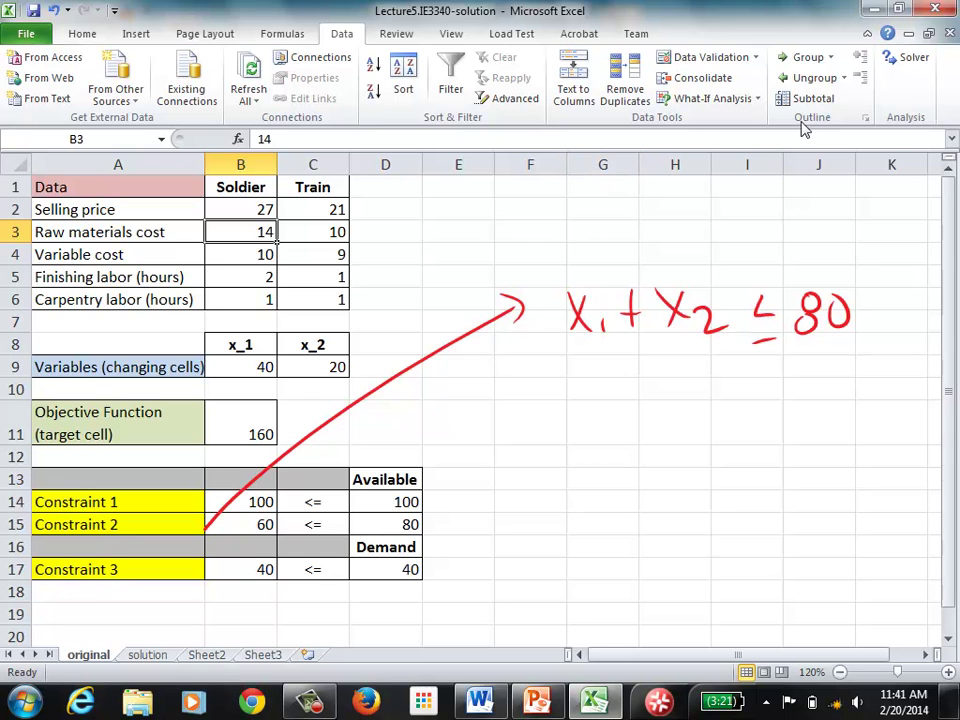
click(914, 62)
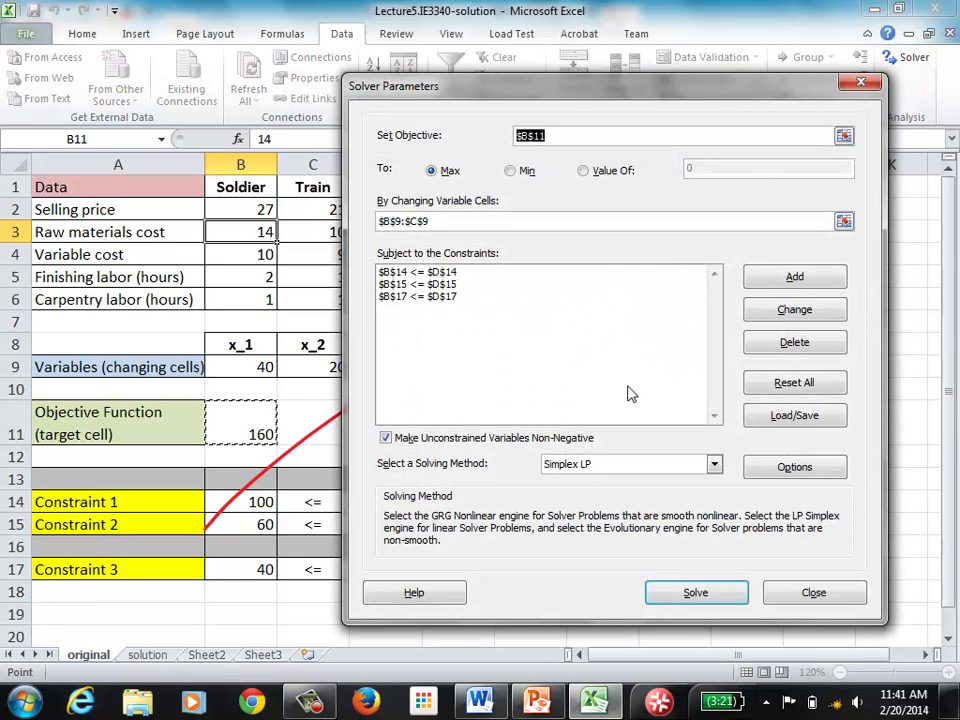
click(686, 600)
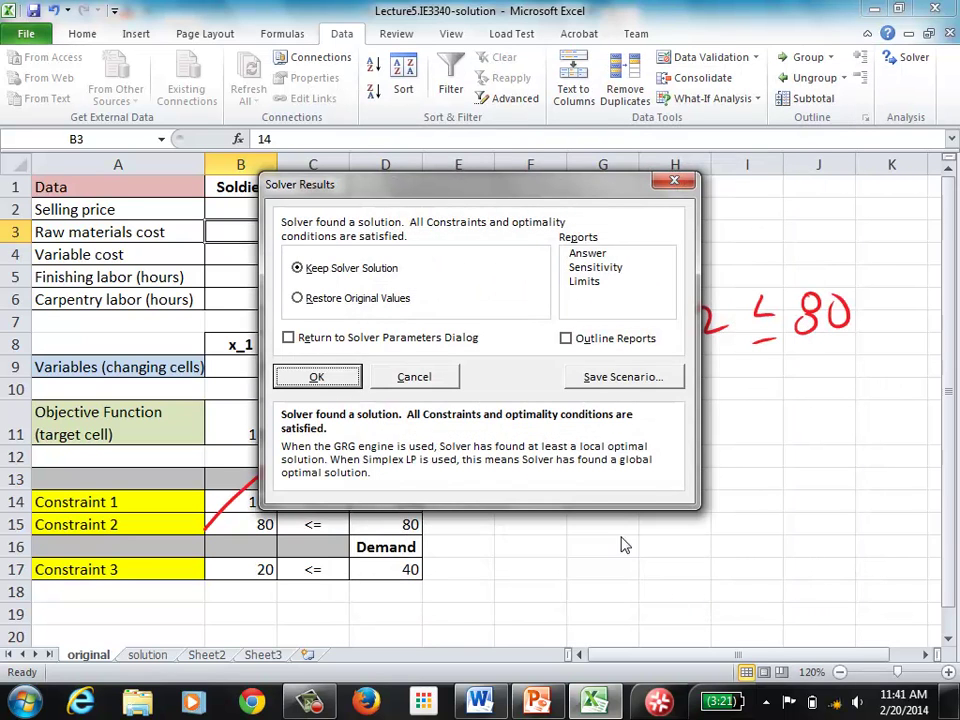
click(317, 379)
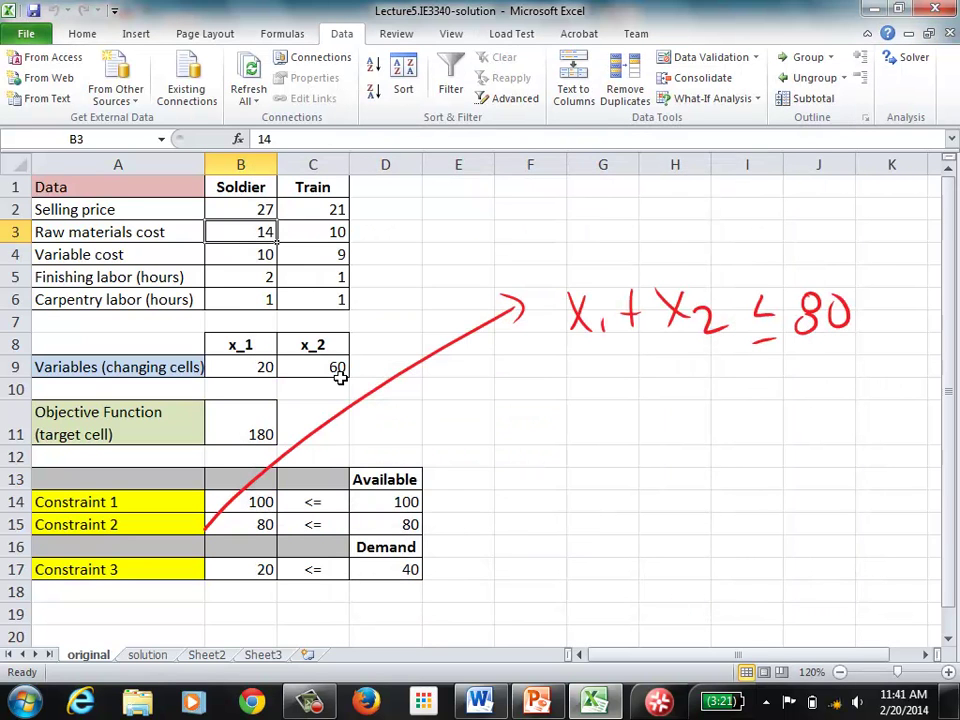
click(524, 482)
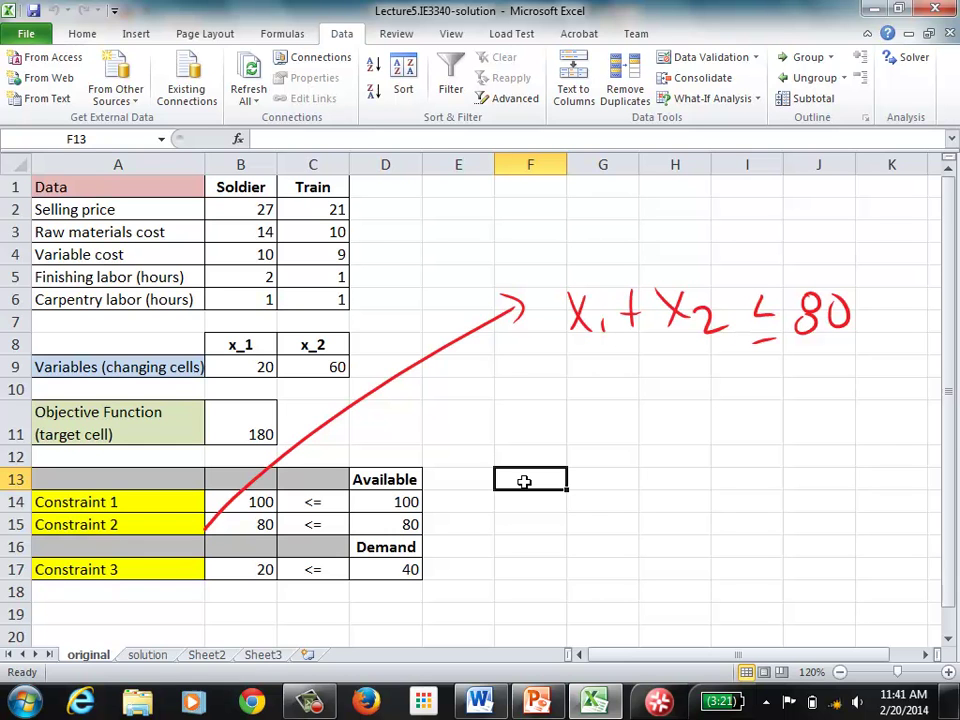
Step: Switch to PowerPoint and review the Solver Solution slides on the decision variables and constraints in slide show view
click(537, 703)
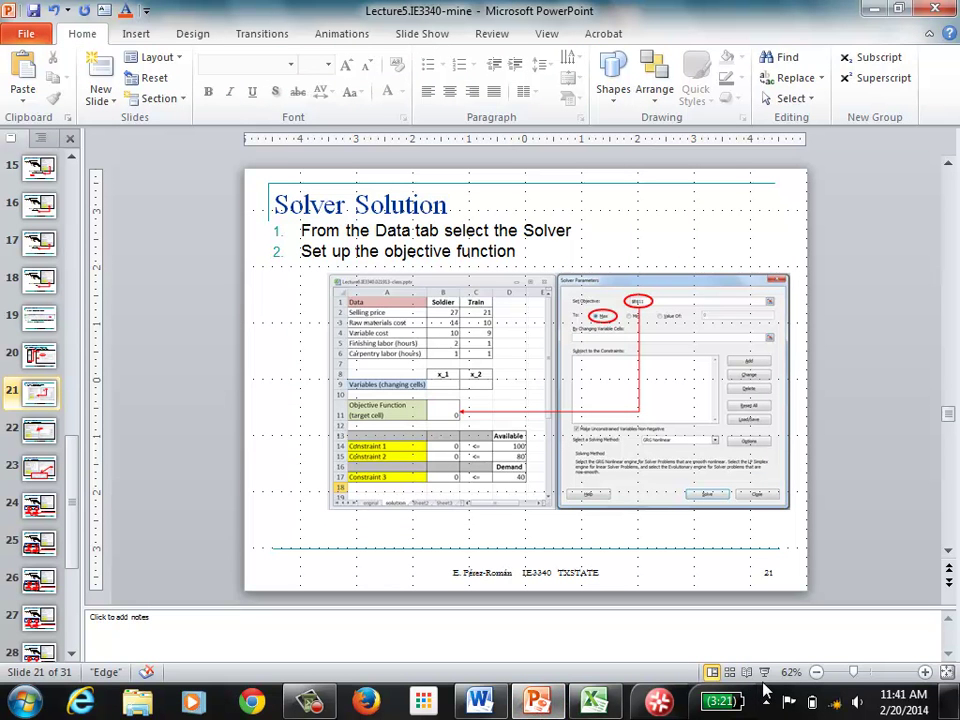
click(765, 671)
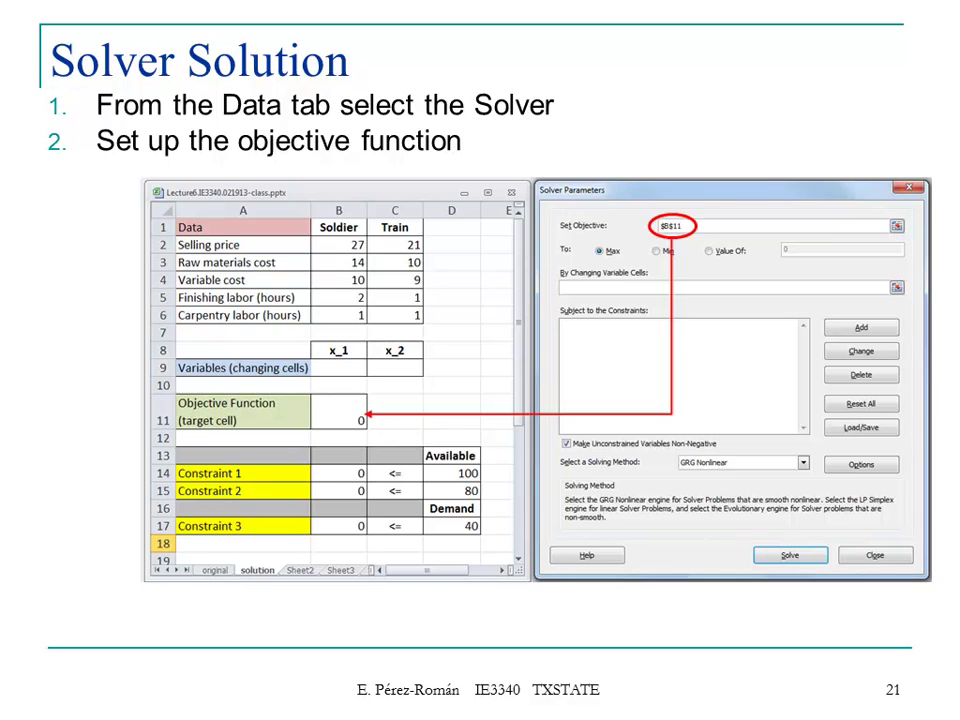
key(Right)
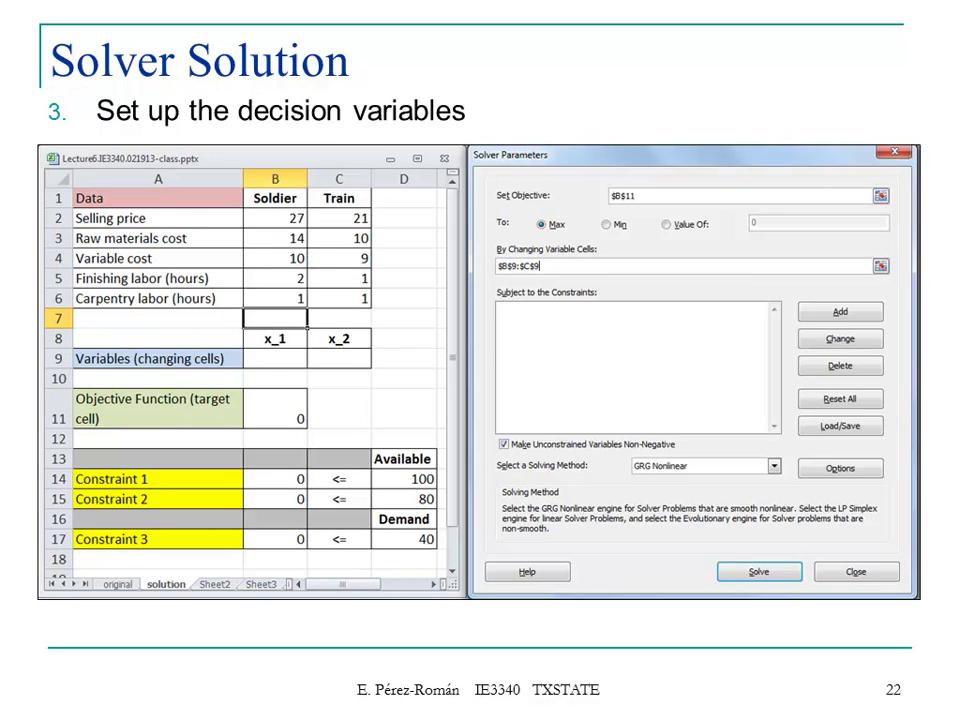
key(Right)
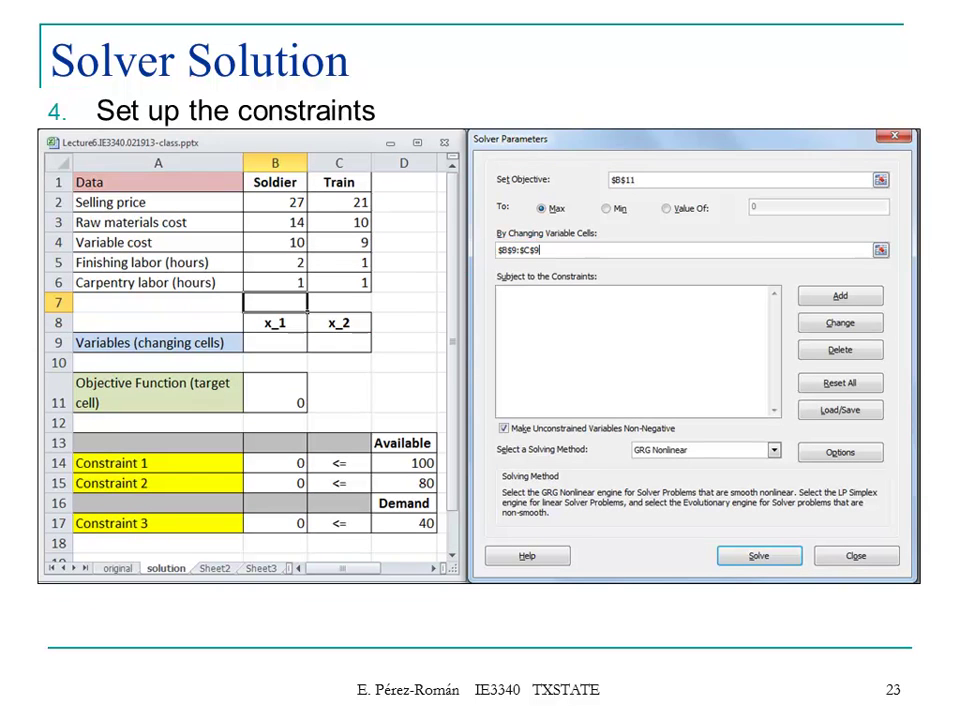
key(Right)
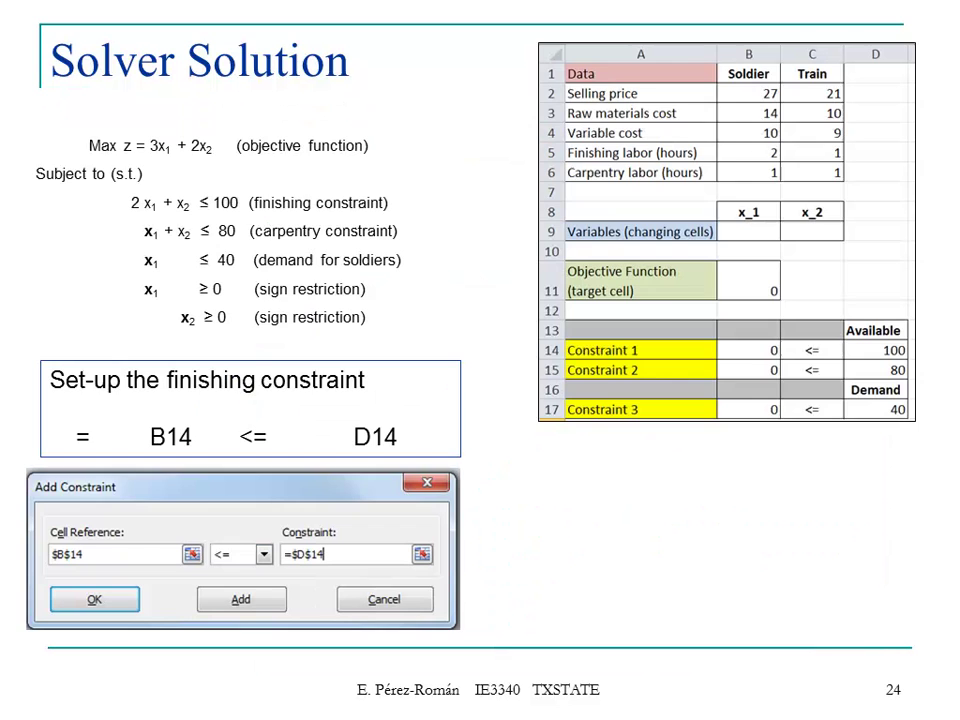